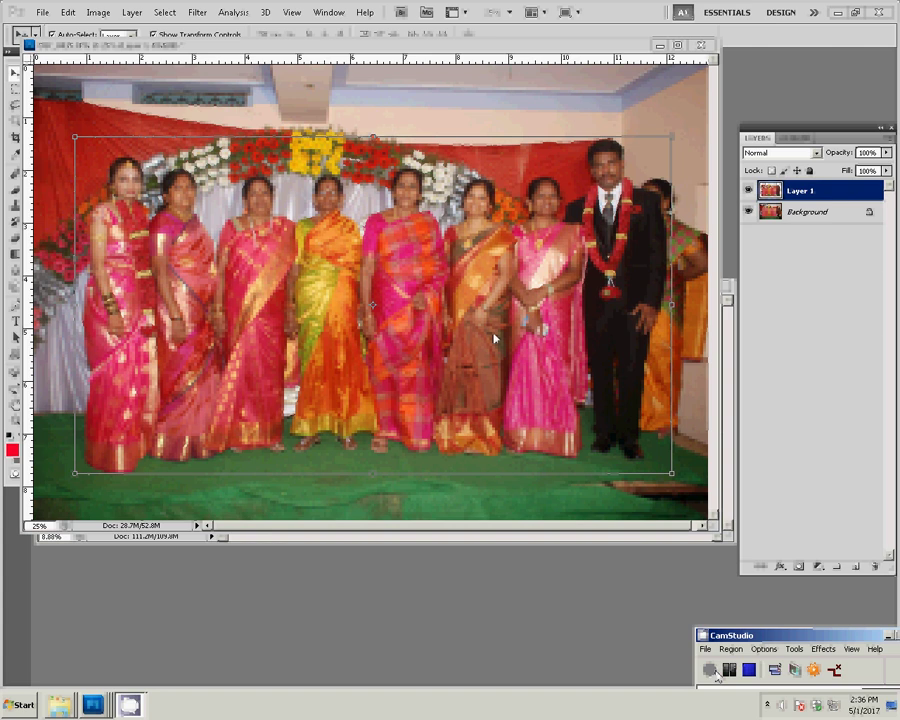
Close DSC_0435.JPG without saving and move the group photo to the album's top-left corner
click(706, 46)
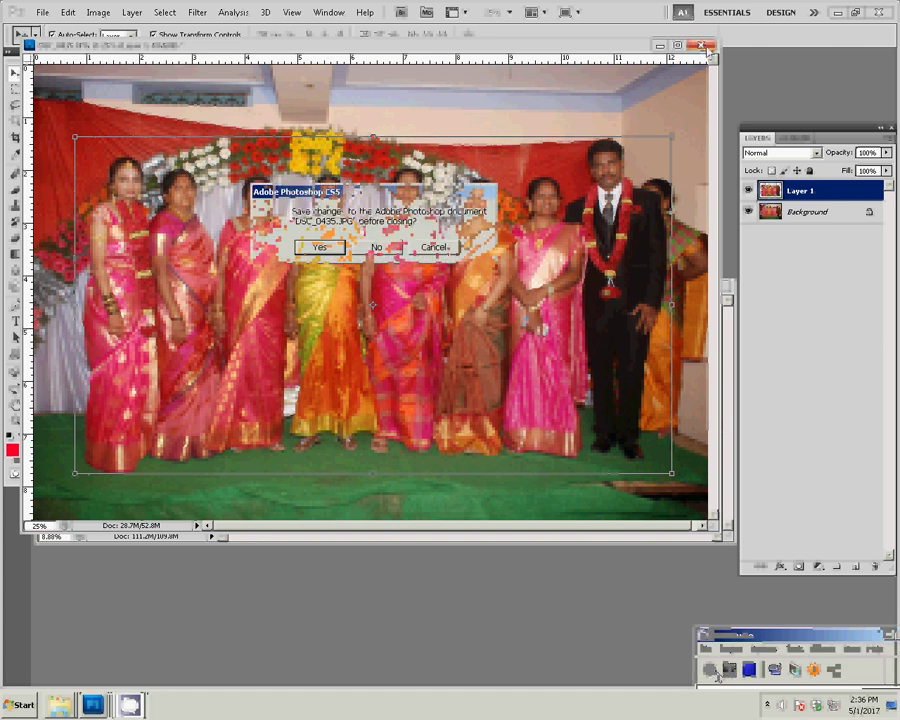
click(380, 248)
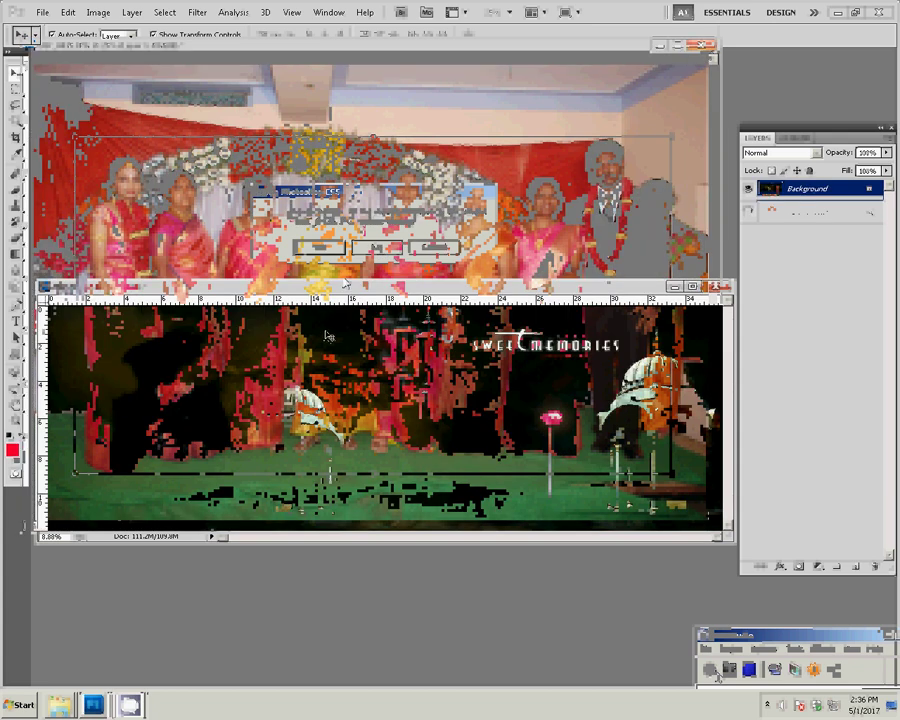
mouse_move(450, 393)
mouse_down()
mouse_move(244, 335)
mouse_move(233, 343)
mouse_up()
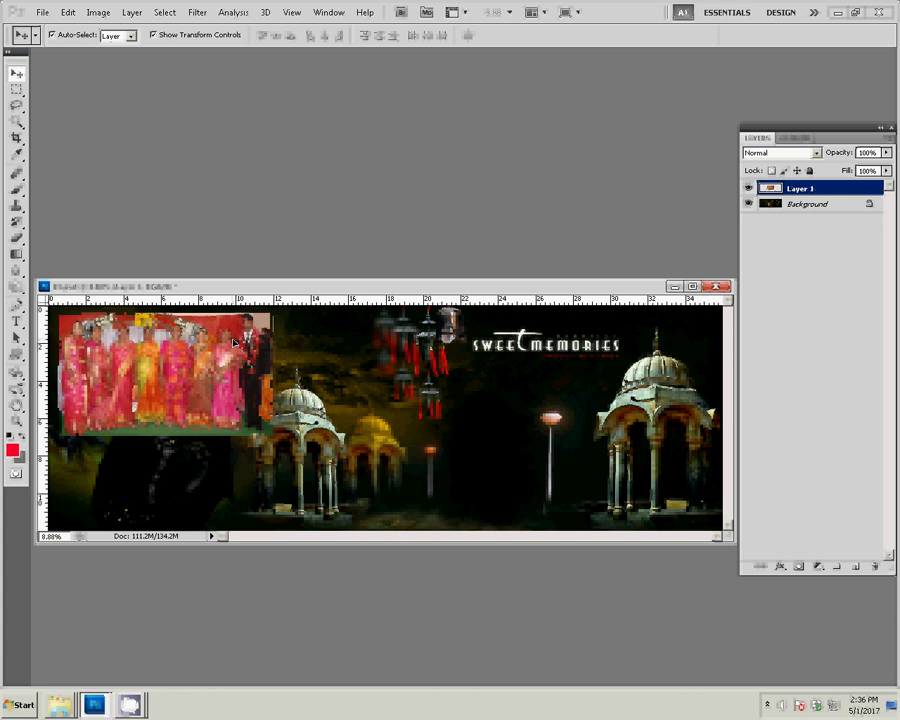
Show transform handles on the group photo and fit the whole album spread on screen
key(ctrl+t)
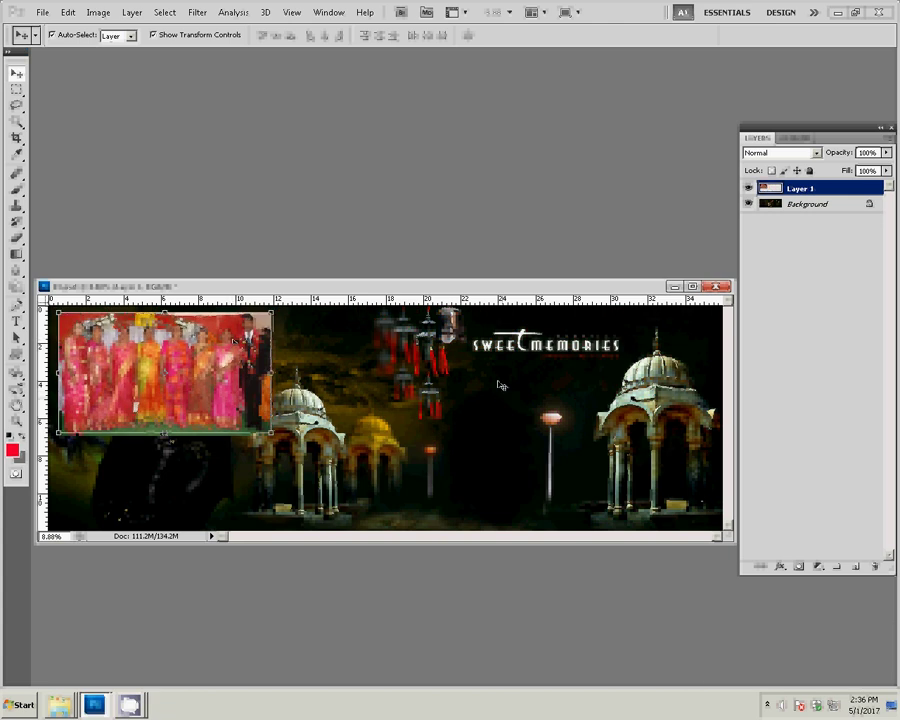
key(z)
right_click(396, 369)
click(400, 369)
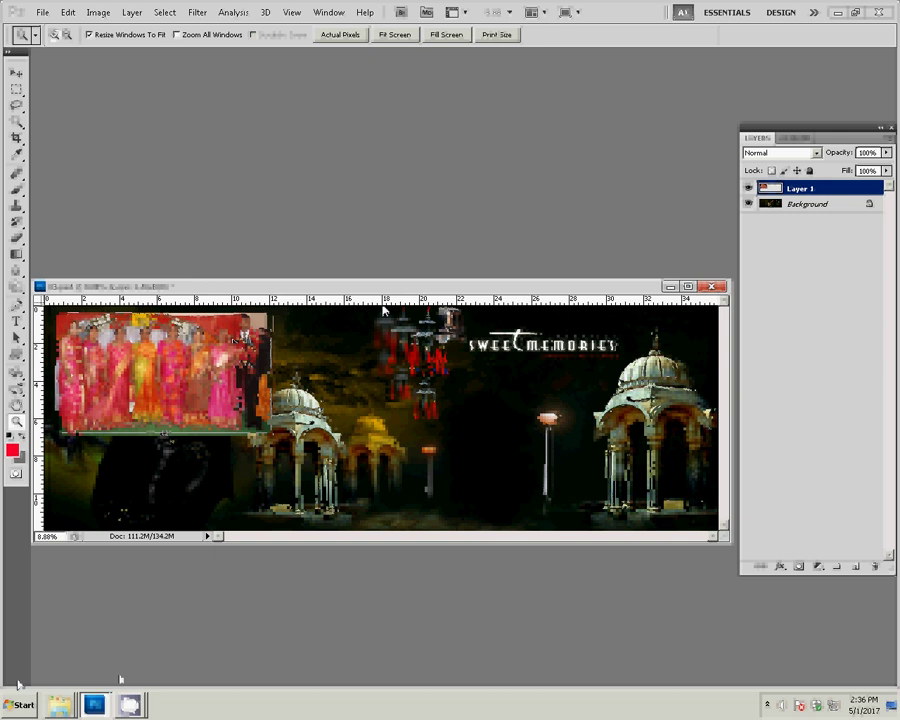
click(59, 705)
Select wedding photos DSC_0437, 0444, 0449, 0452, 0460 and 0464 in Explorer and open them in Photoshop
click(47, 680)
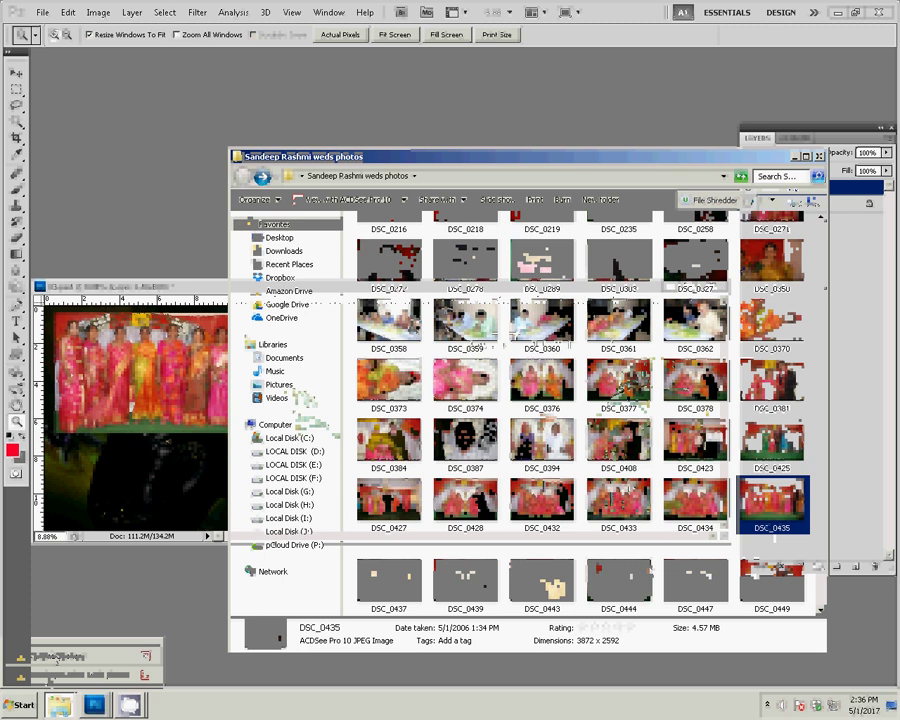
click(395, 590)
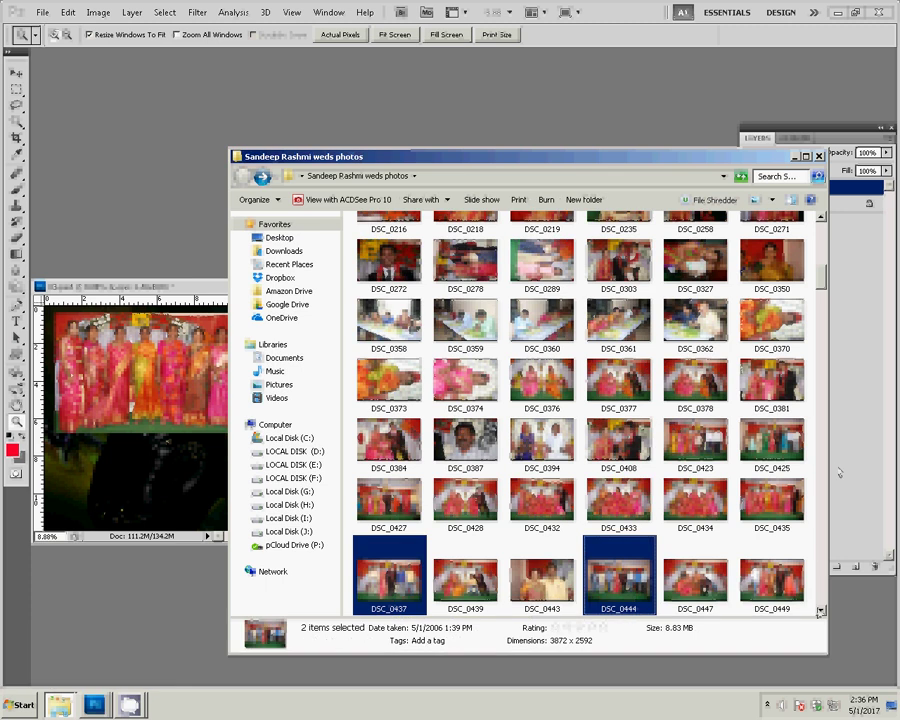
scroll(820, 612, down, 1)
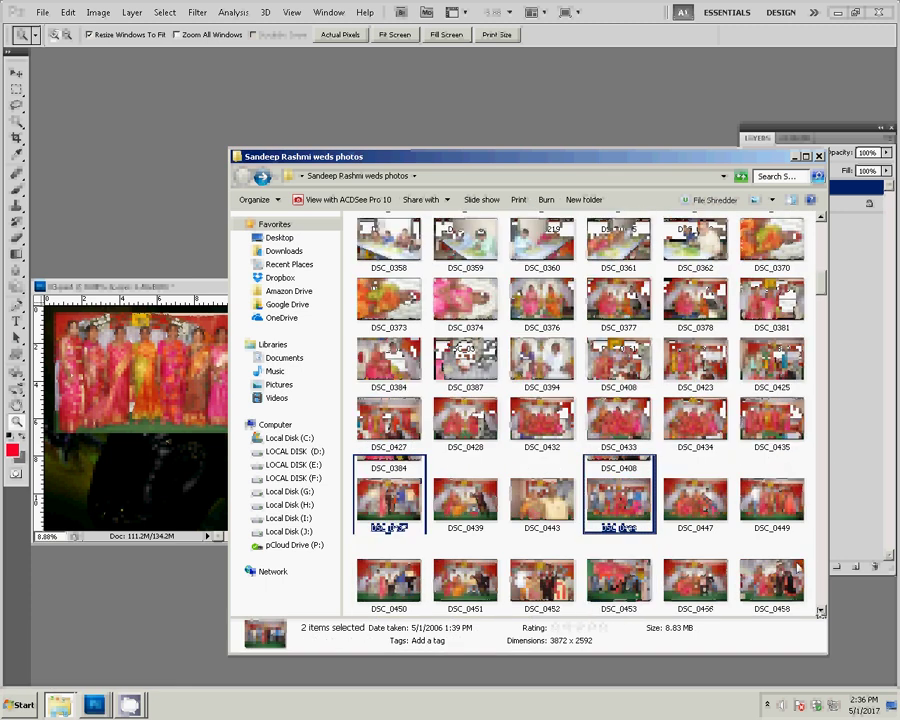
mouse_move(772, 498)
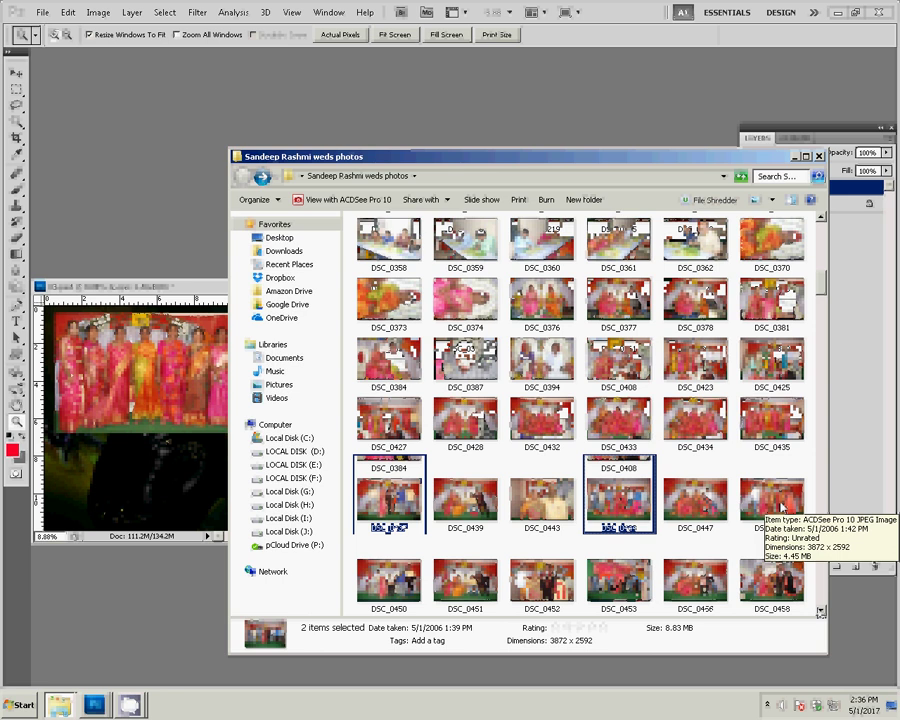
ctrl+click(782, 508)
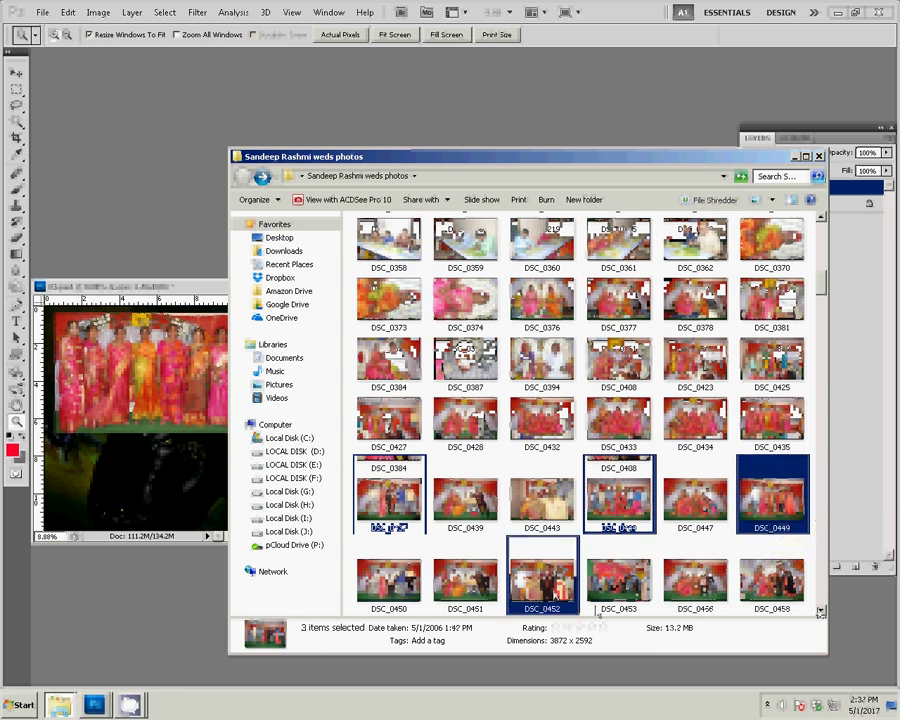
ctrl+click(541, 590)
click(820, 610)
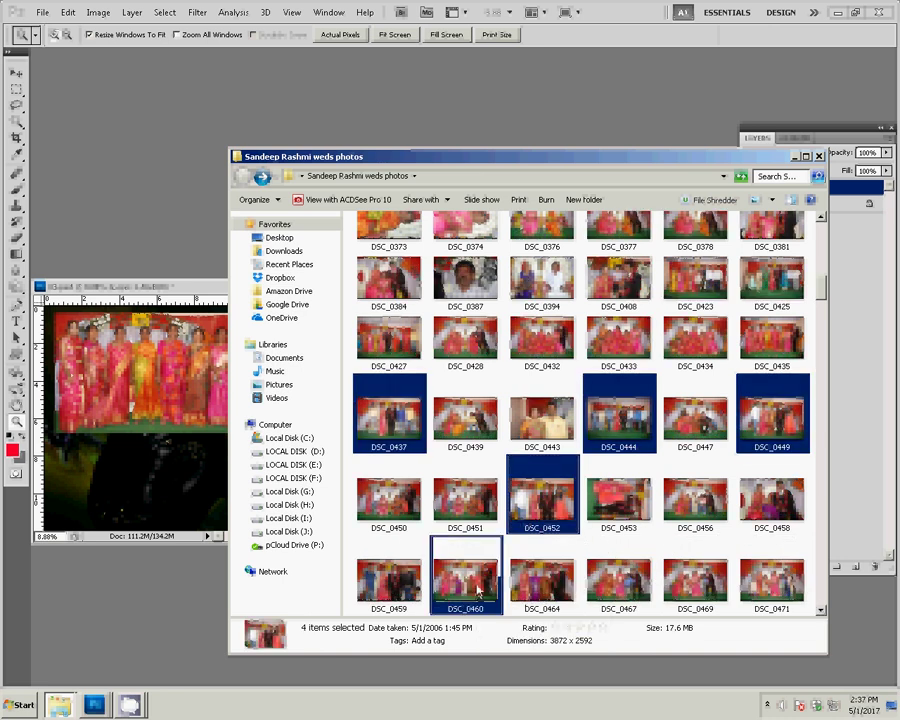
ctrl+click(560, 602)
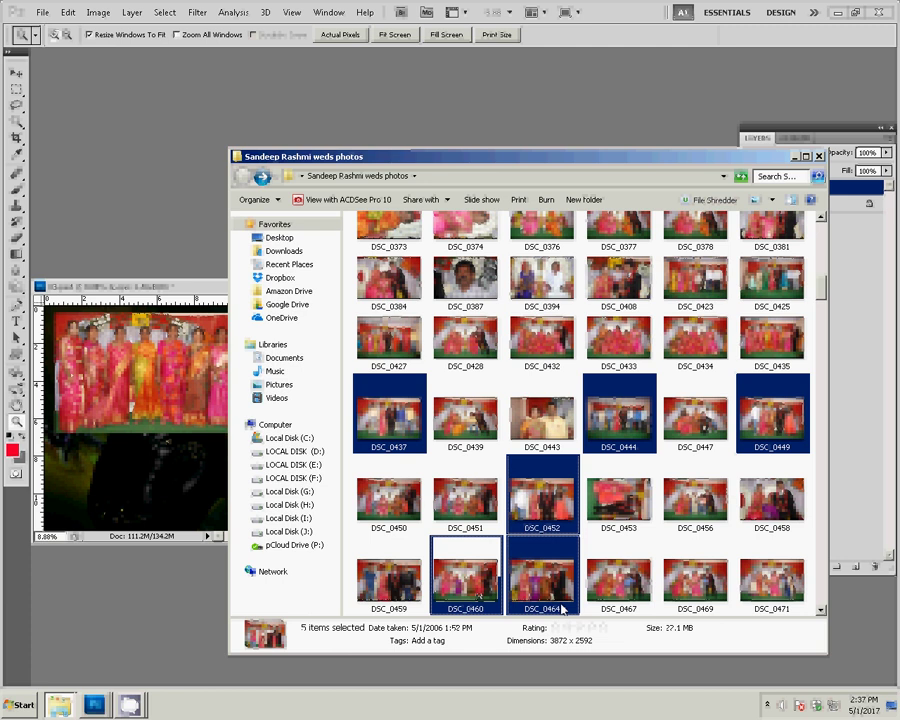
ctrl+click(465, 582)
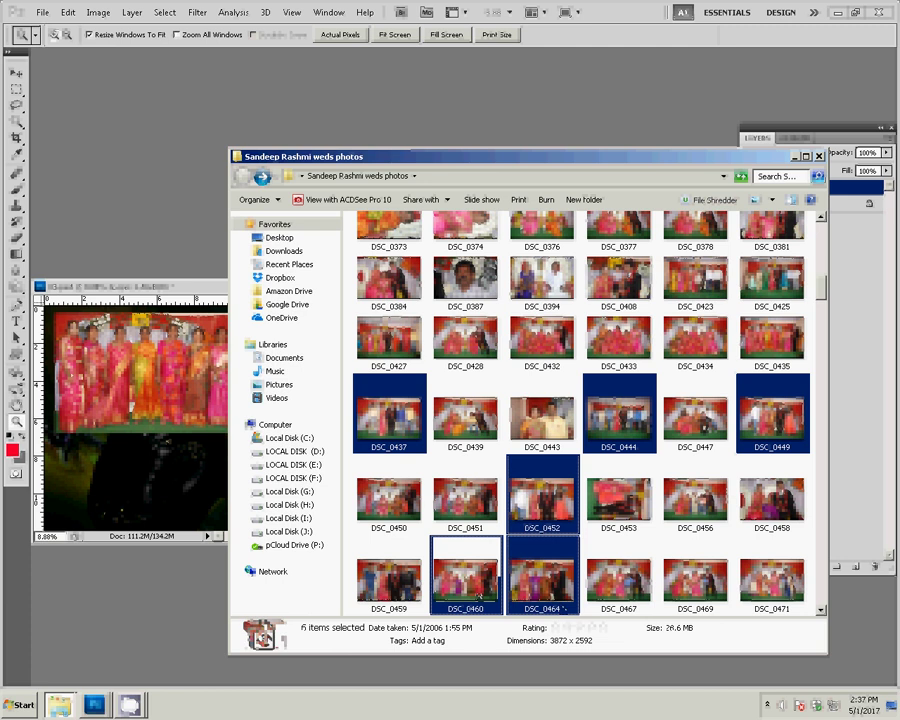
click(652, 78)
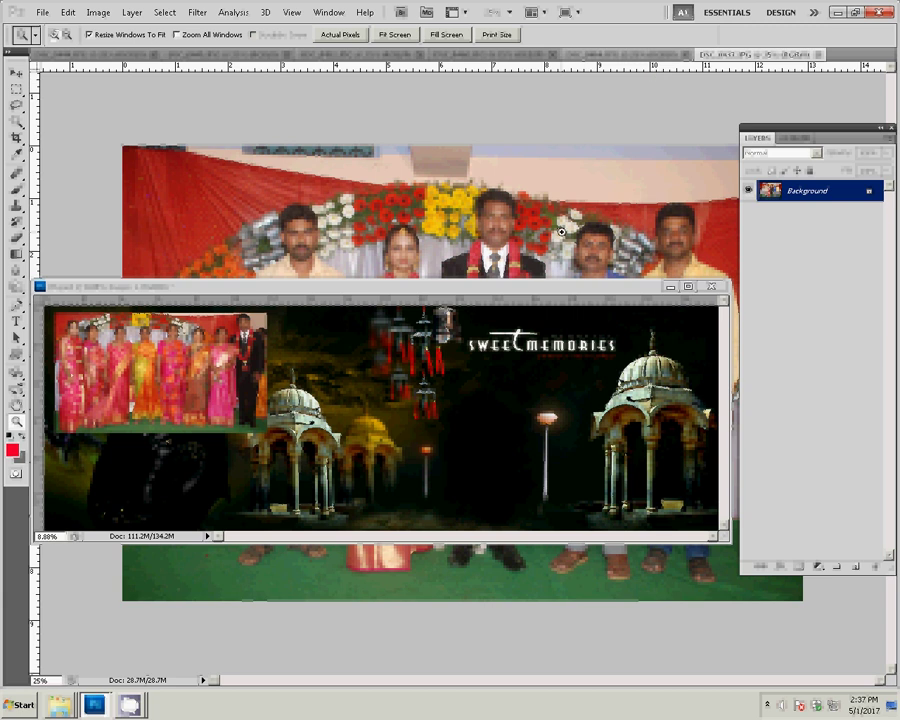
Show rulers, then resize DSC_0437 to 6 inches wide with proportions constrained
key(ctrl+r)
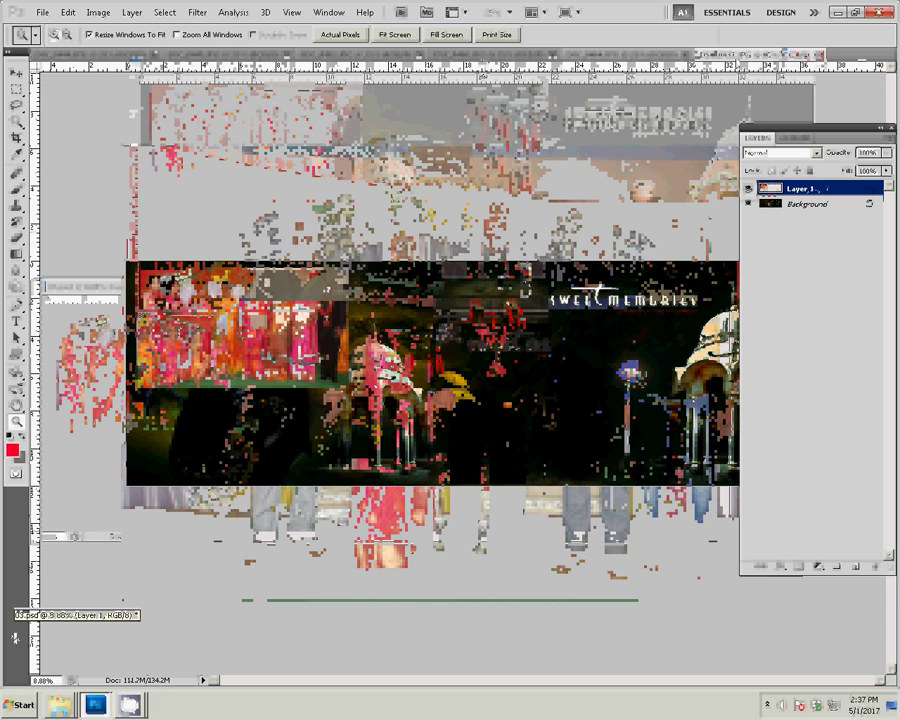
click(663, 55)
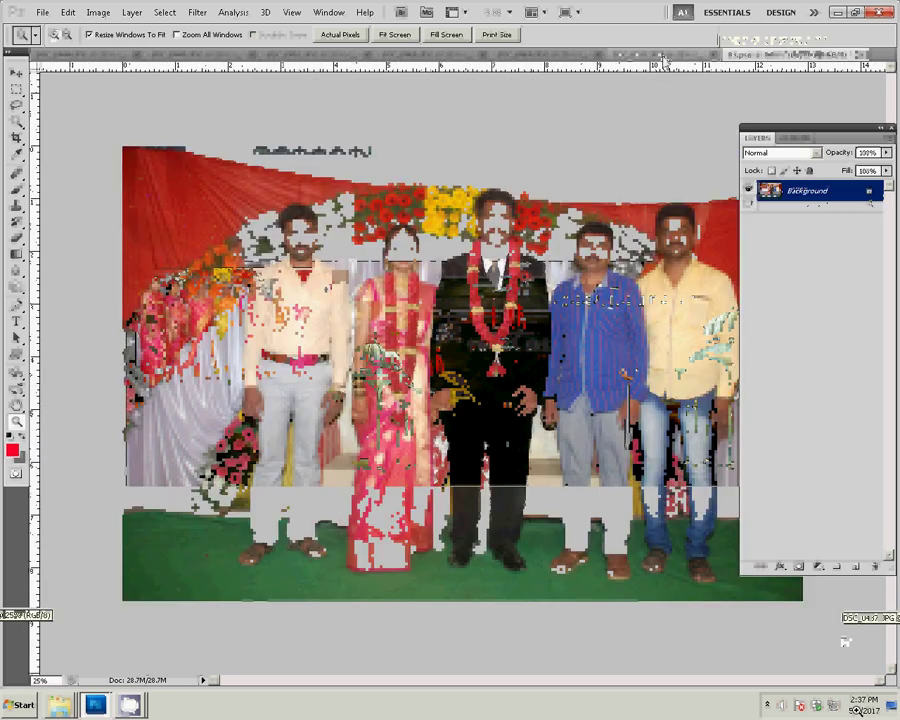
key(ctrl+alt+i)
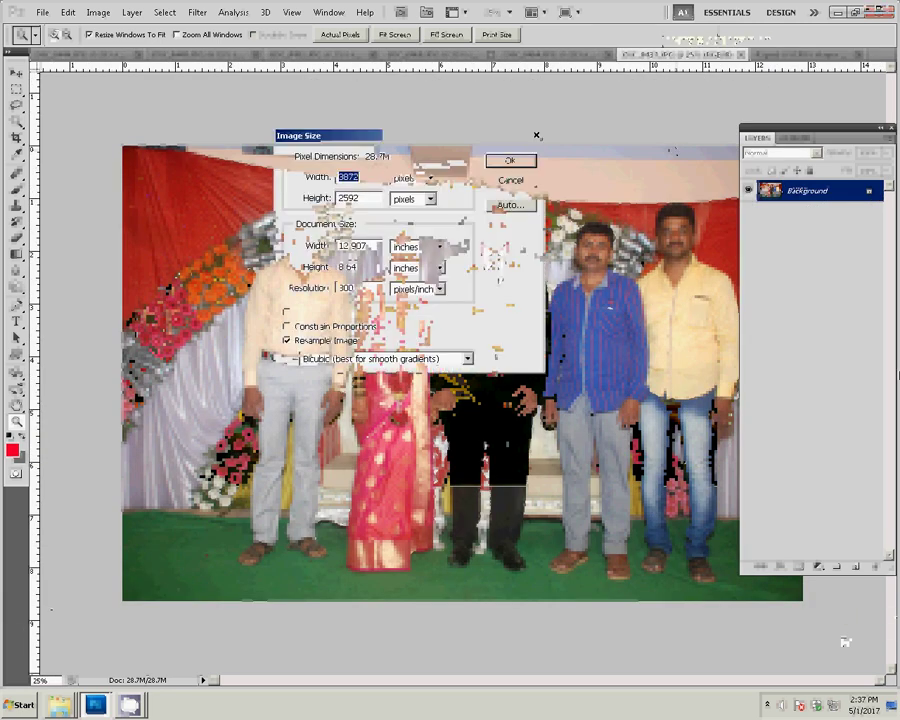
click(287, 326)
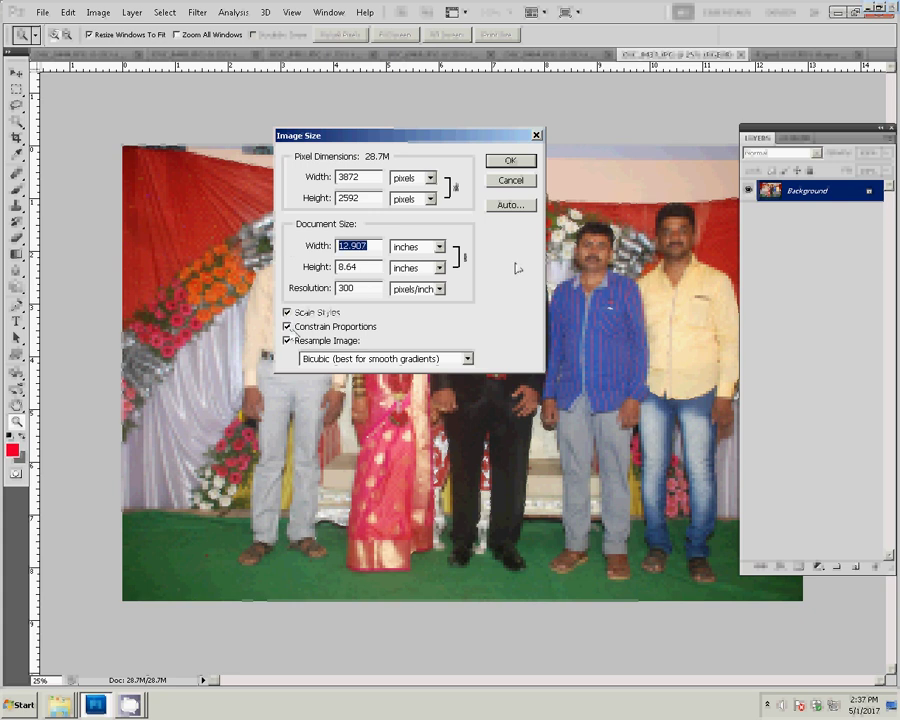
text(6)
key(Return)
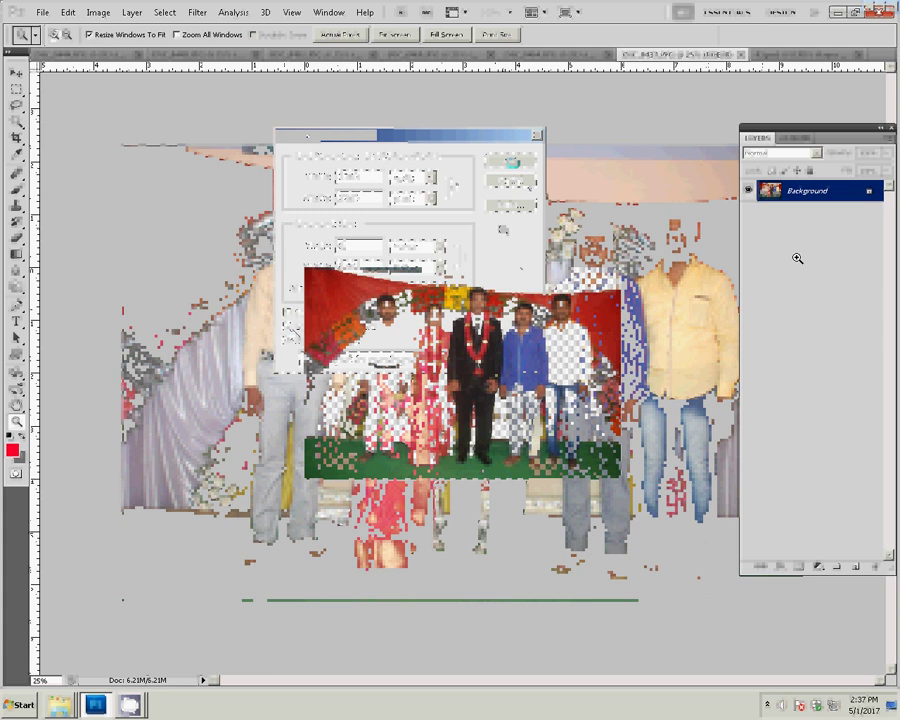
Select all of DSC_0437, cut it, and close the document without saving
click(199, 13)
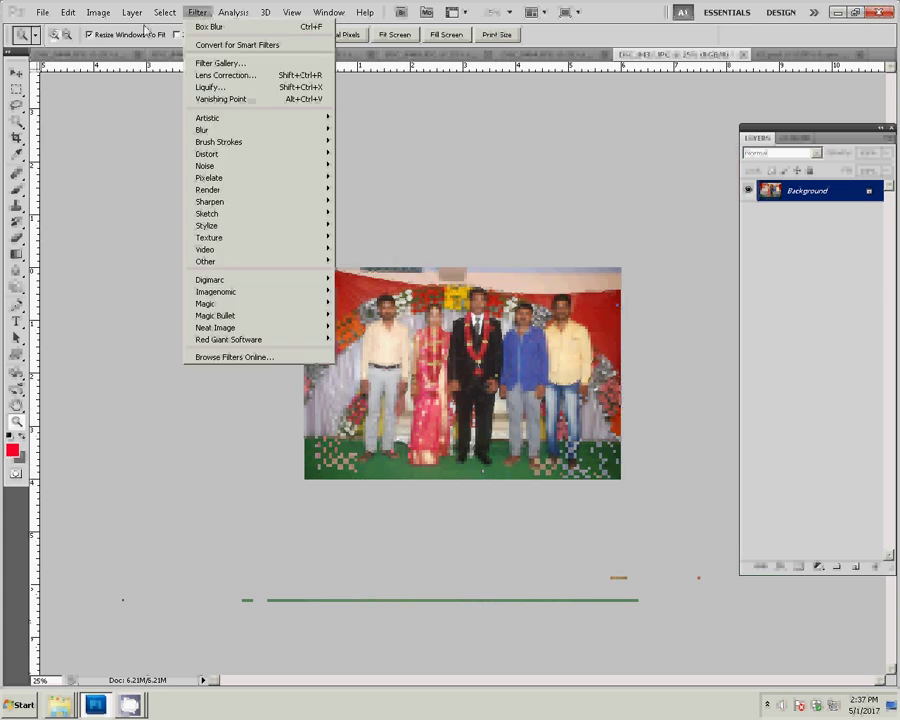
click(172, 40)
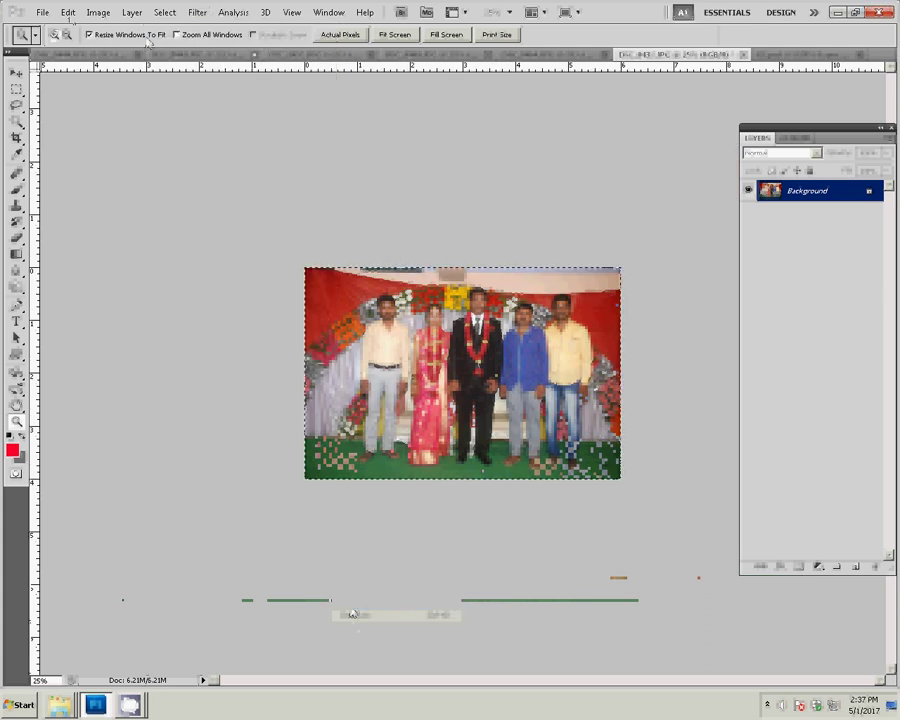
click(68, 12)
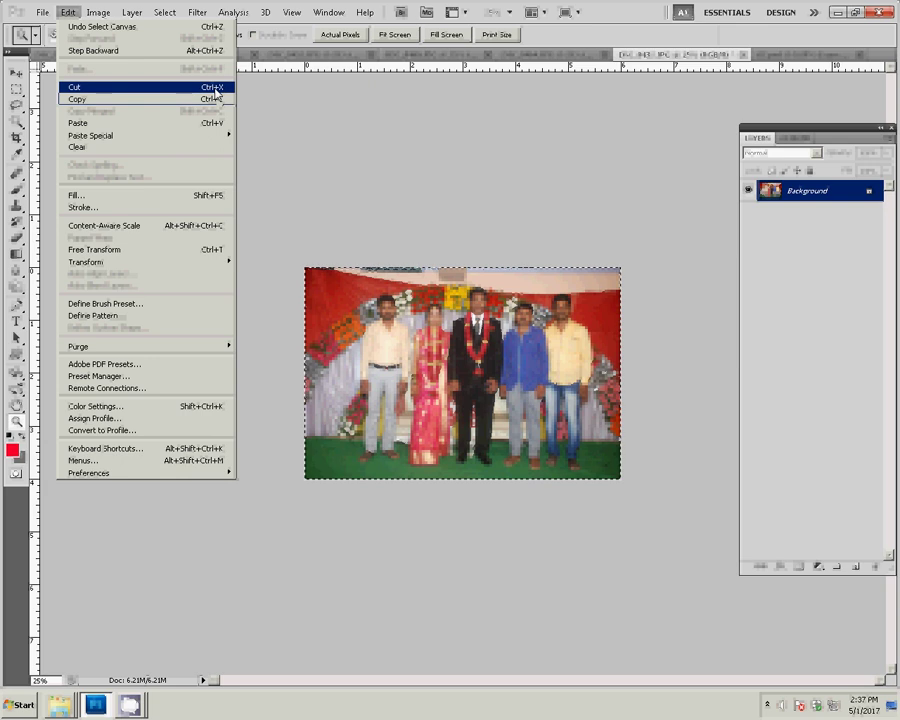
click(214, 88)
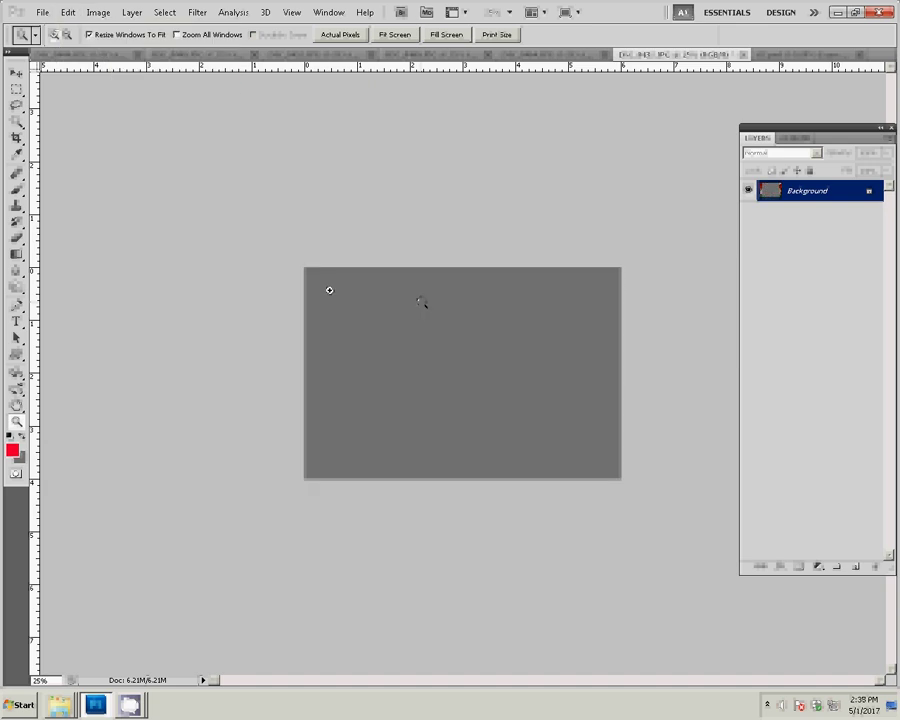
key(ctrl+w)
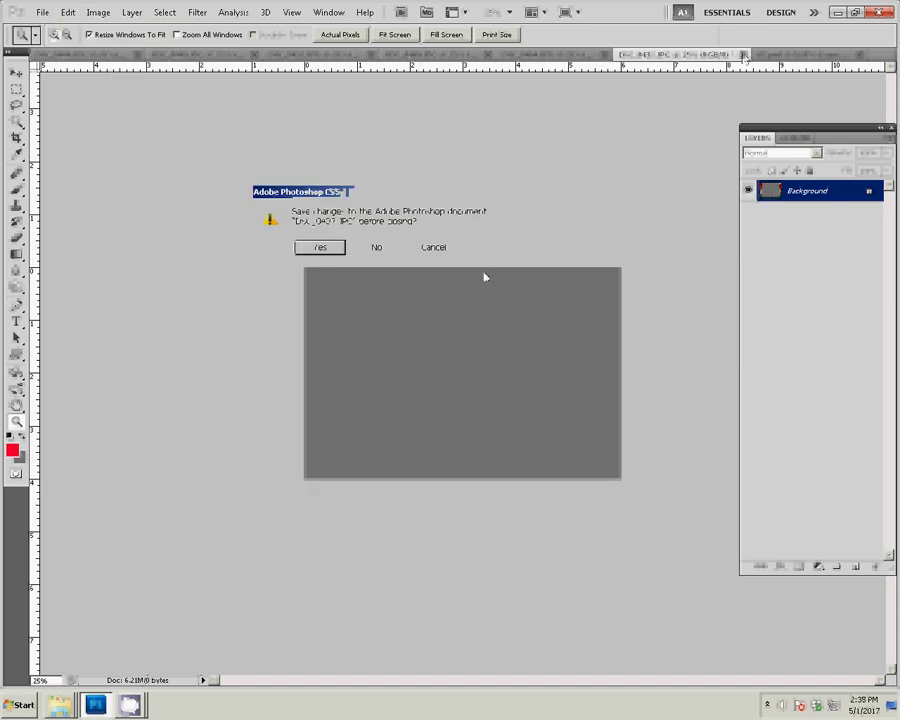
click(377, 247)
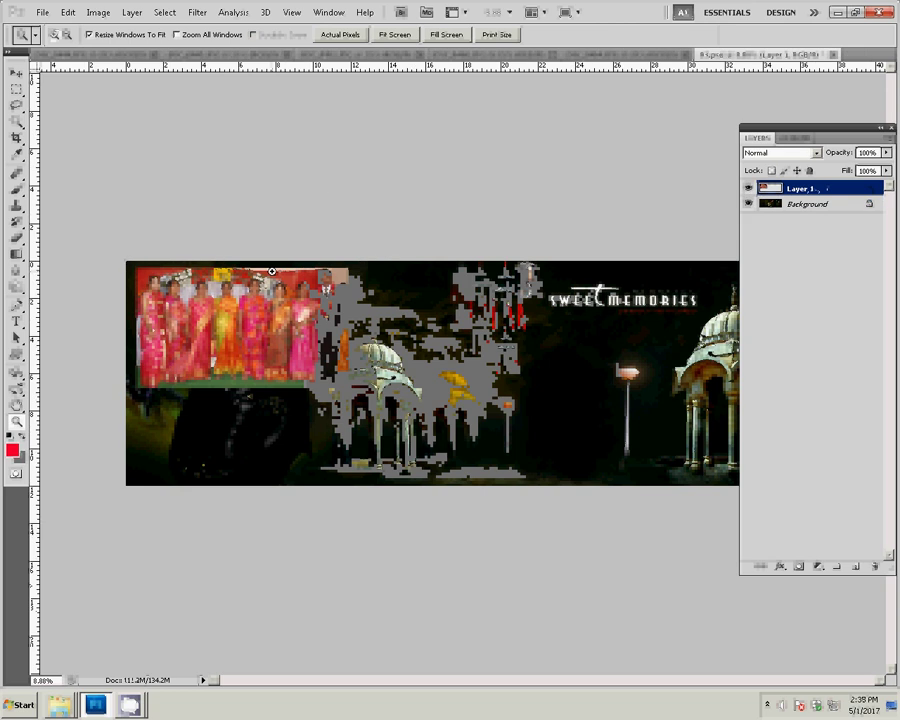
Paste the photo into the album as Layer 2 and move it to the lower left
click(67, 12)
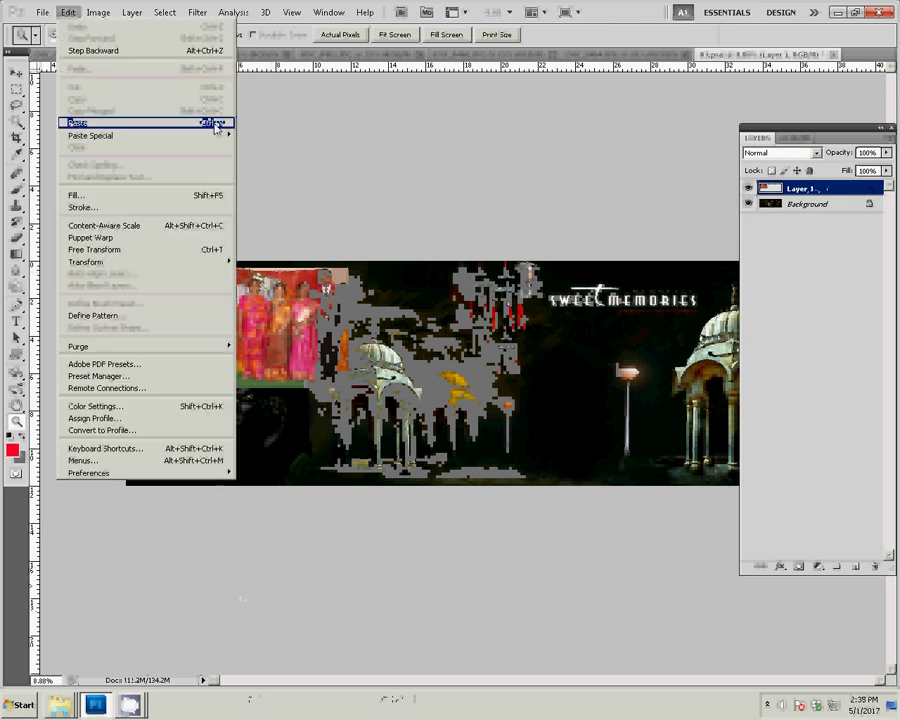
click(90, 124)
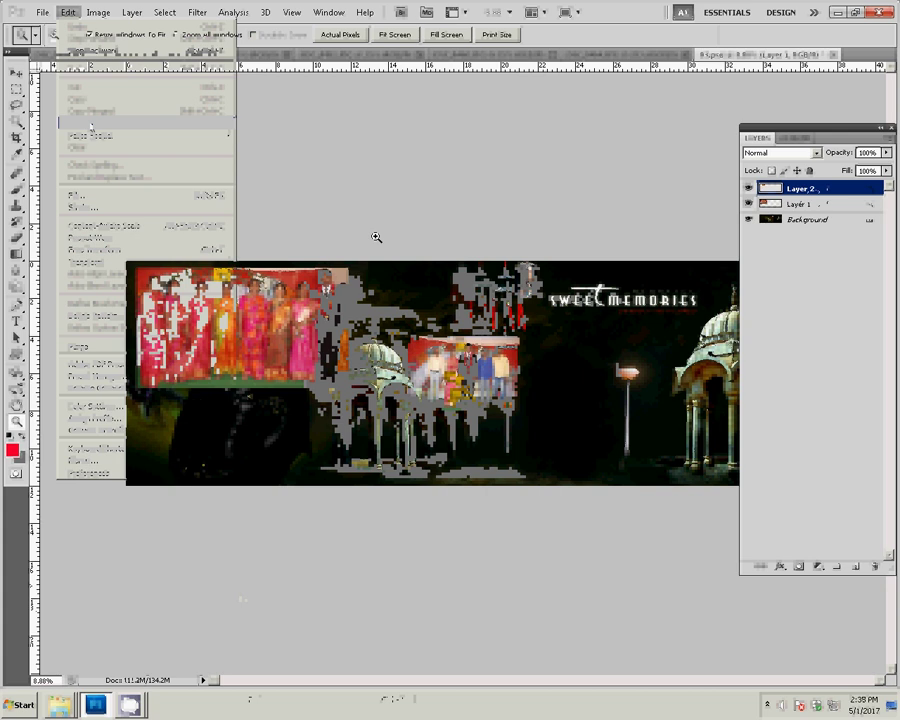
key(v)
drag(498, 363, 228, 424)
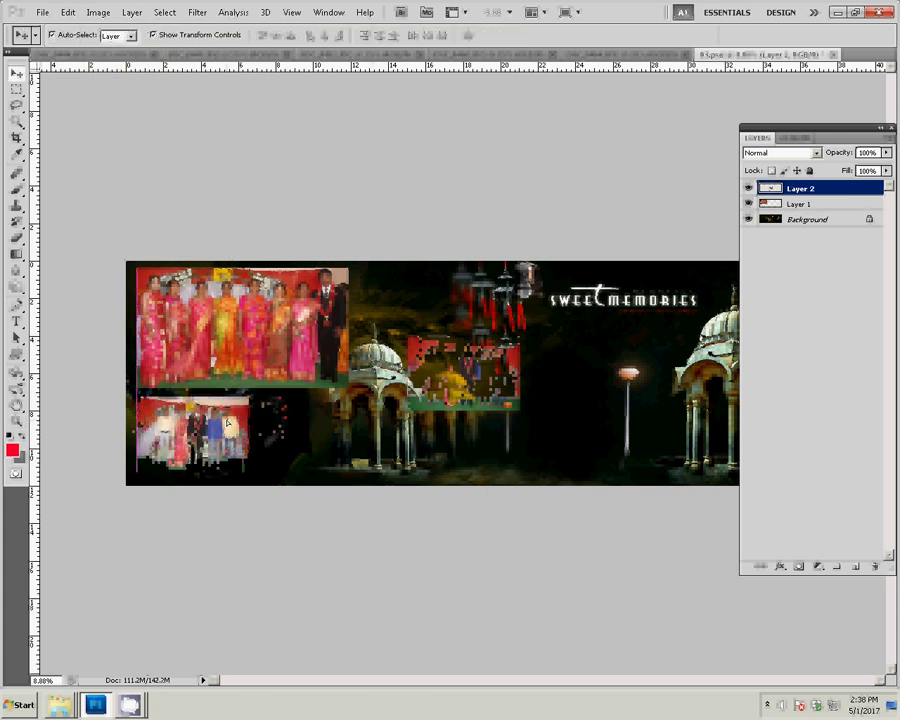
key(ctrl+t)
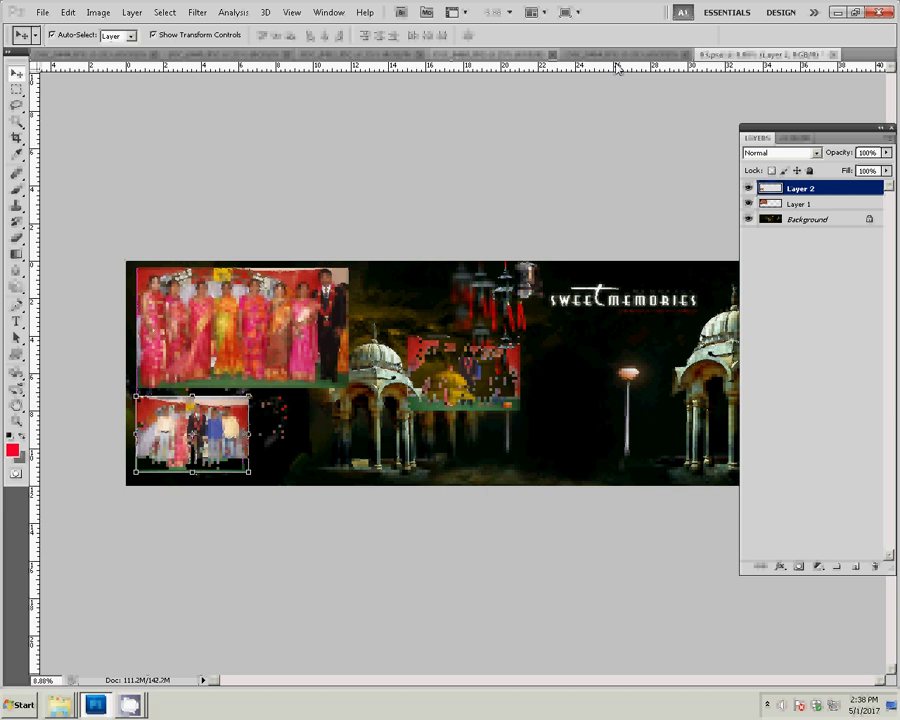
click(621, 57)
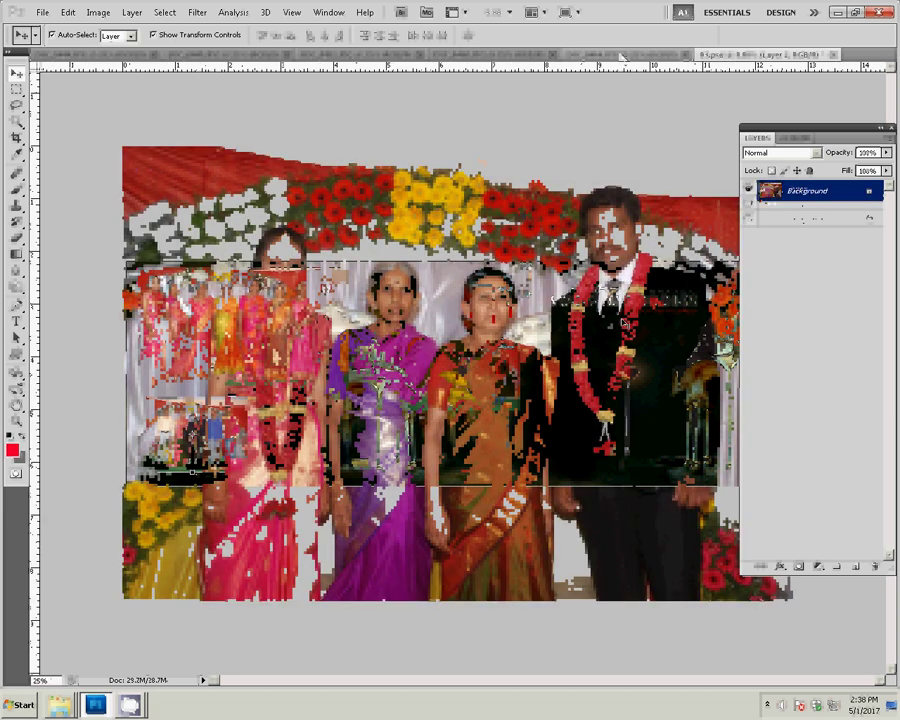
Resize the four-person family photo to 6 inches wide
key(ctrl+alt+i)
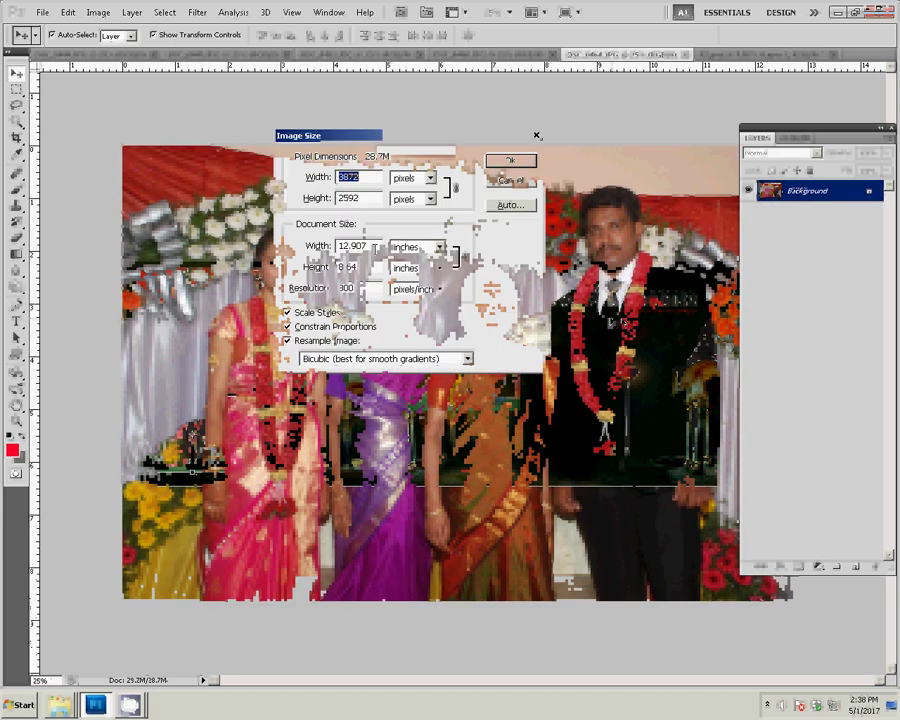
key(Tab)
key(Tab)
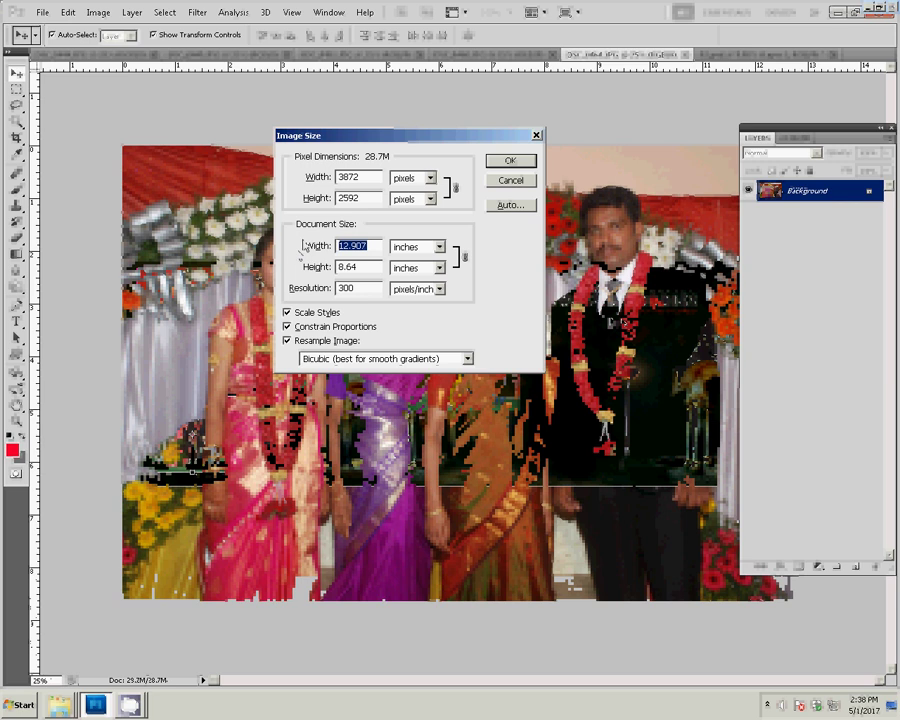
text(6)
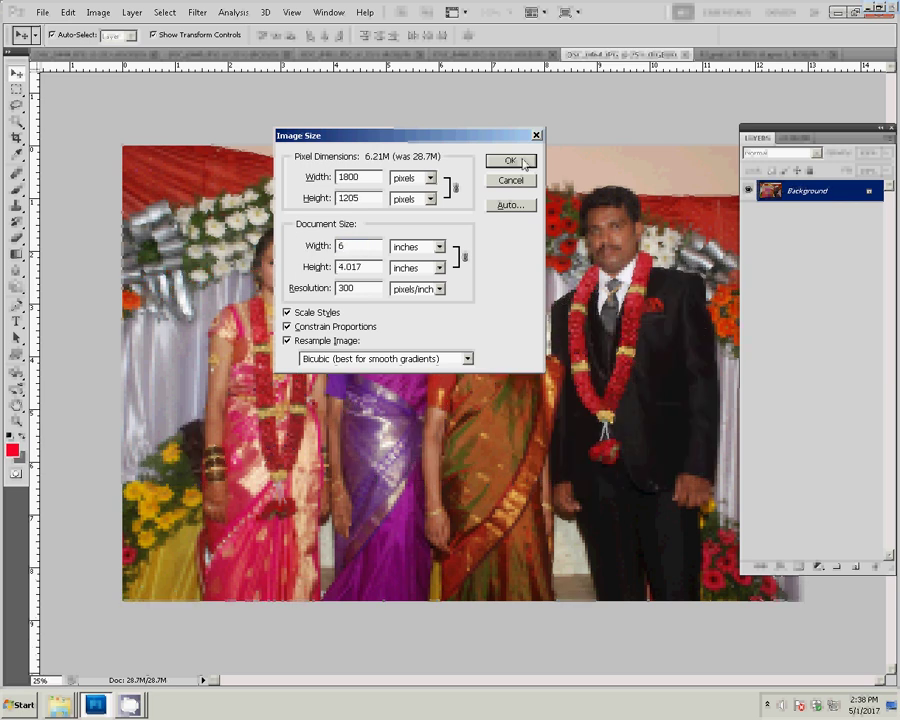
click(511, 161)
Select the whole family photo, copy it, and close it without saving
click(197, 13)
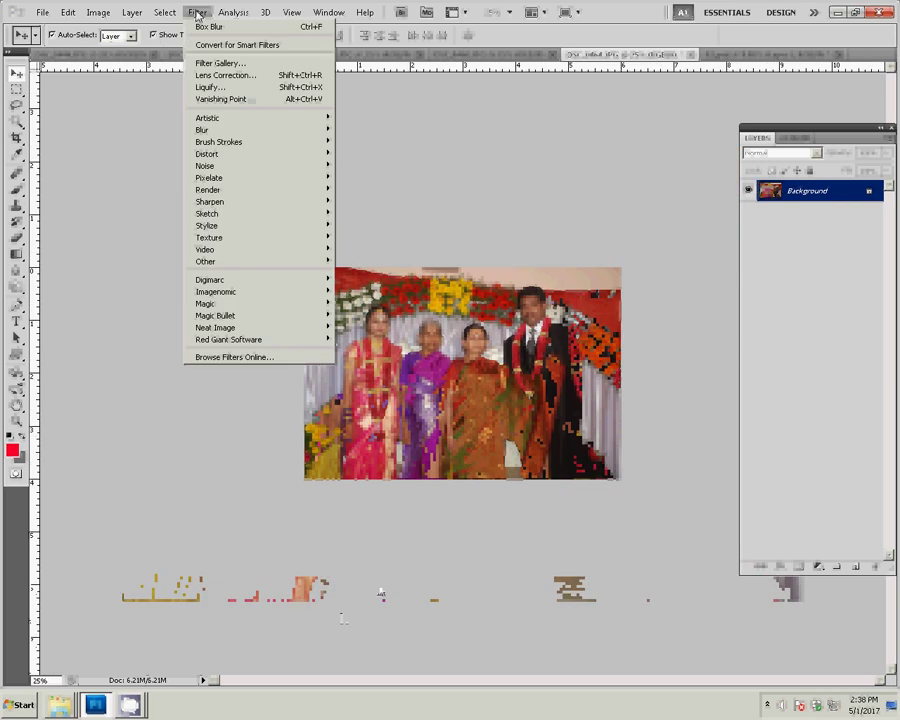
mouse_move(165, 12)
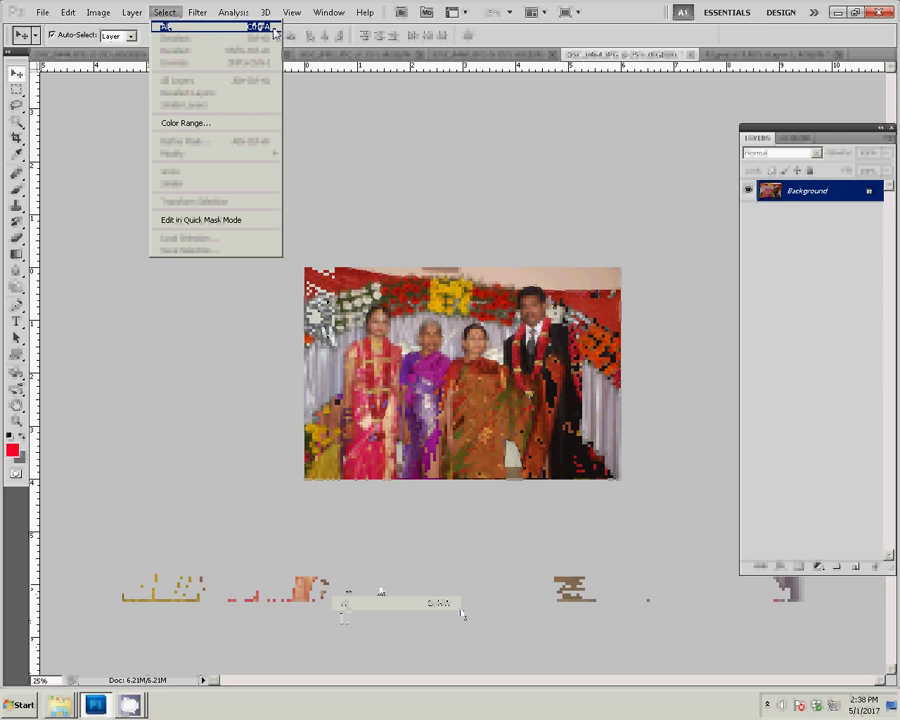
click(273, 28)
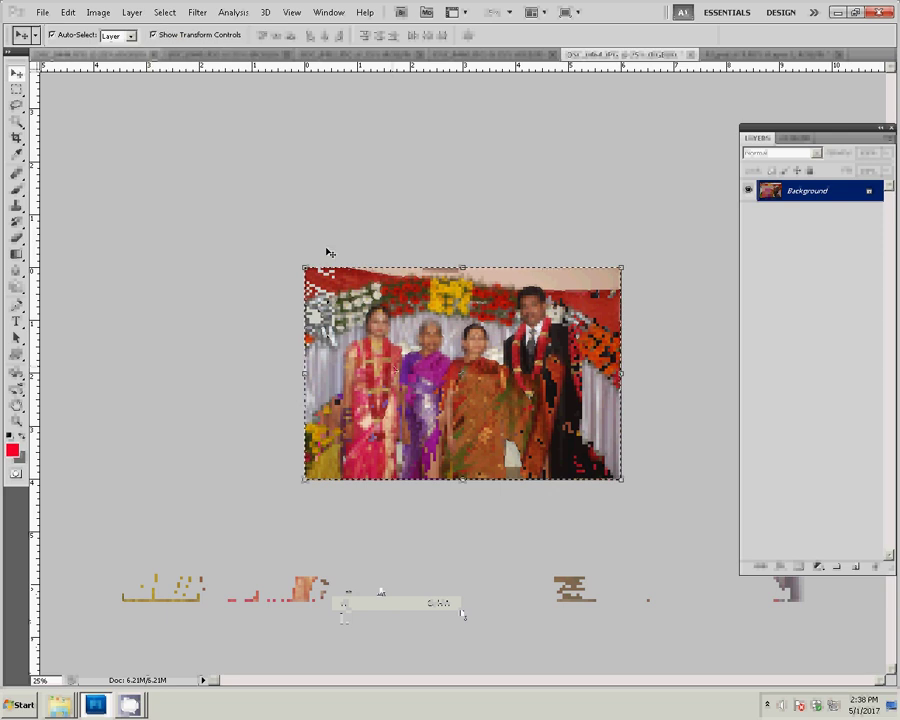
key(Delete)
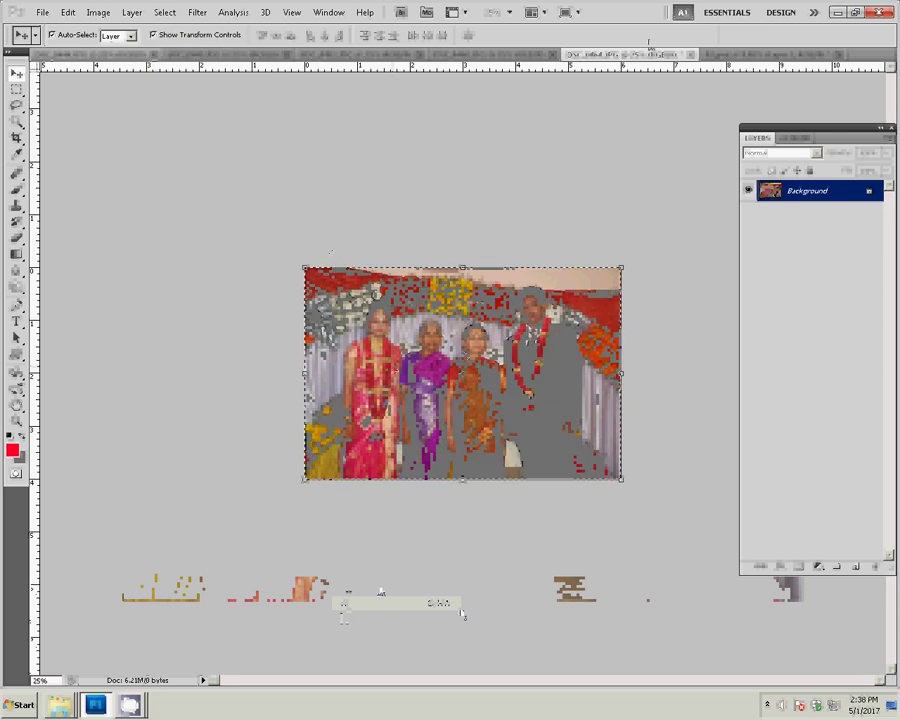
key(ctrl+w)
click(376, 247)
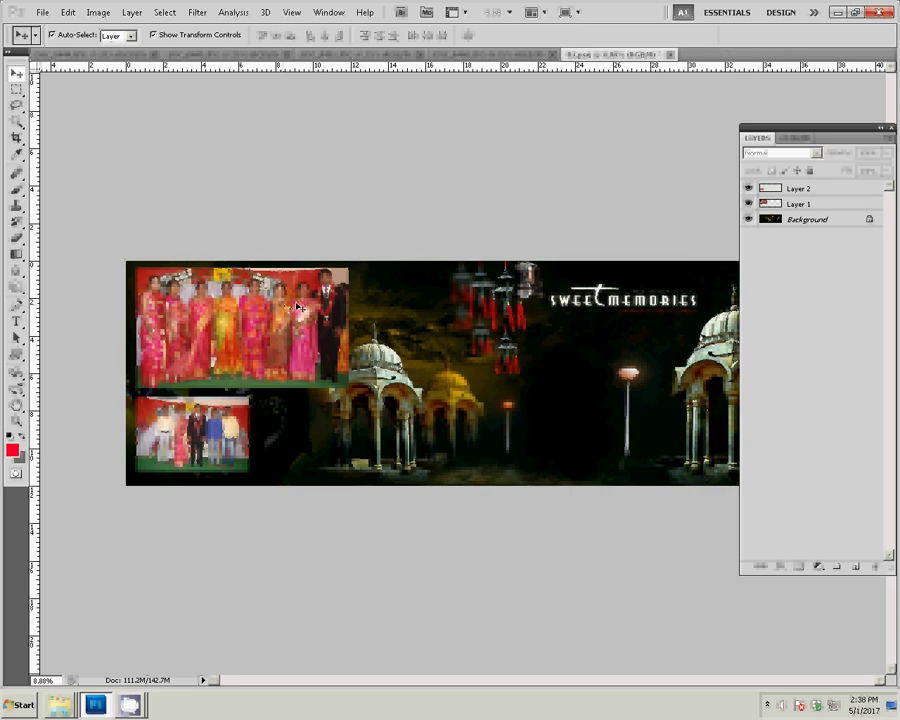
Paste the family photo as Layer 3 beside the small lower-left photo
key(ctrl+v)
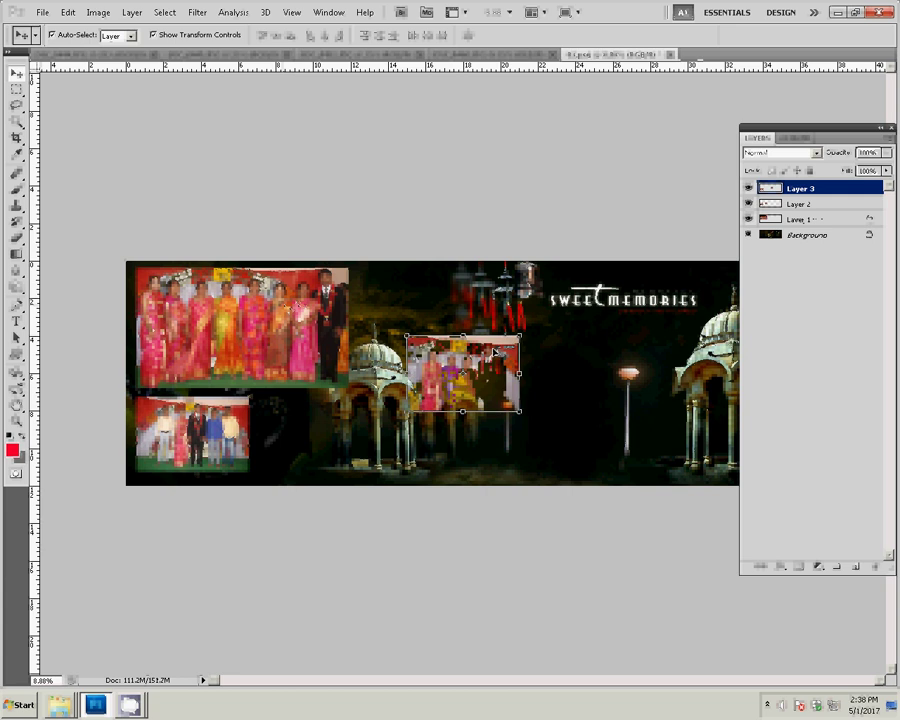
drag(463, 372, 315, 432)
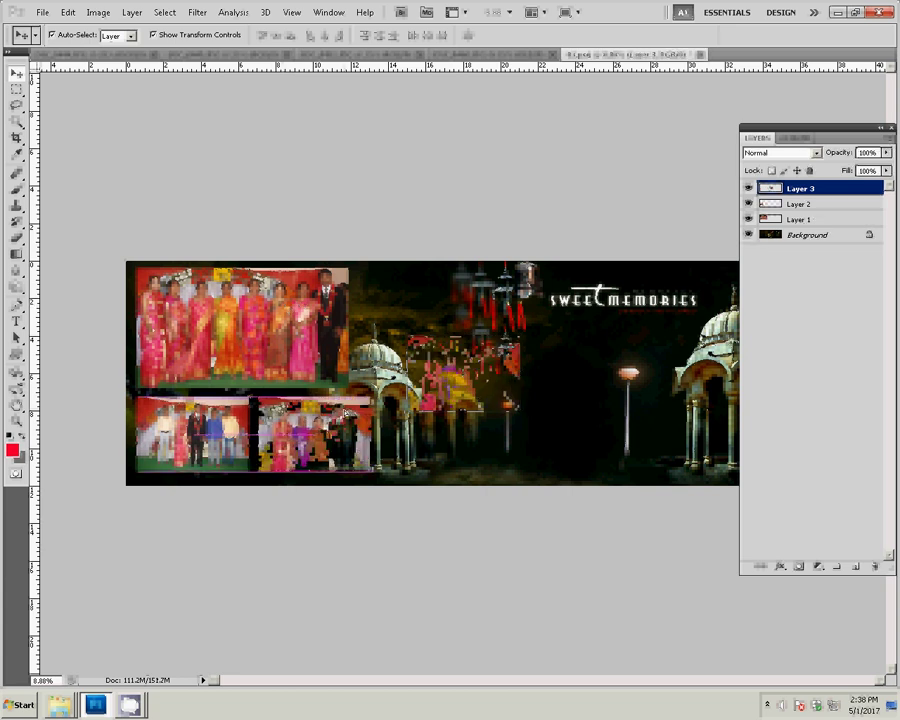
click(492, 57)
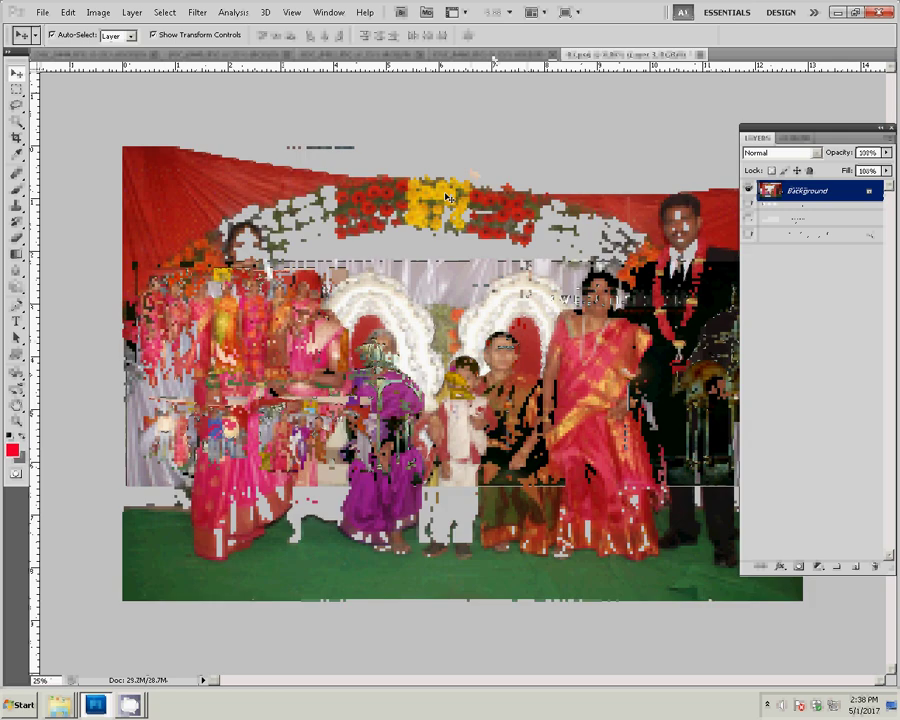
Resize the seated family photo to 8 inches wide, close it unsaved, and place it top-right as Layer 4
key(ctrl+alt+i)
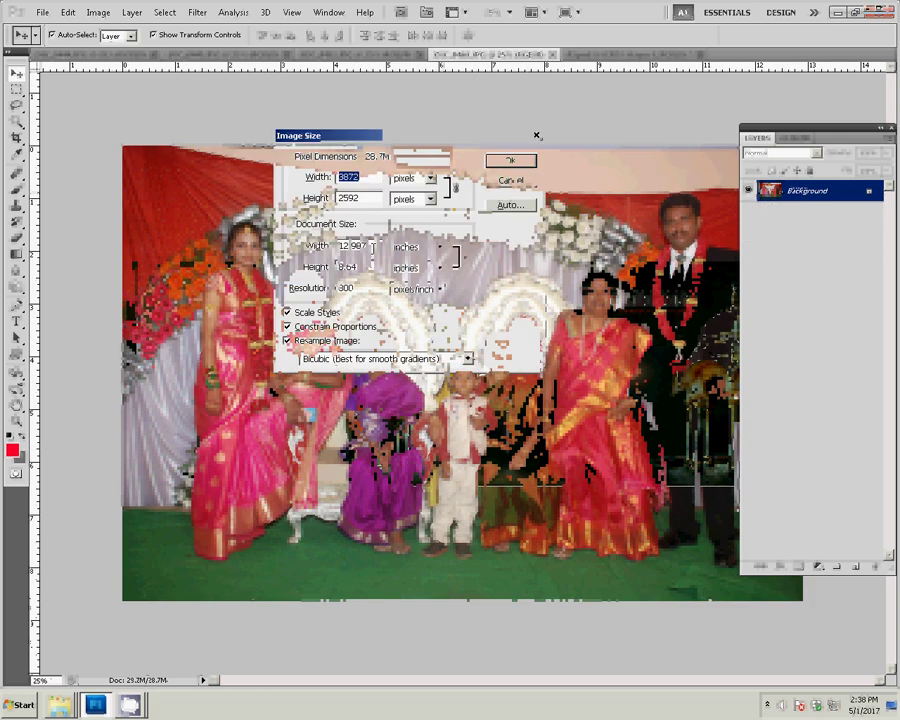
text(8)
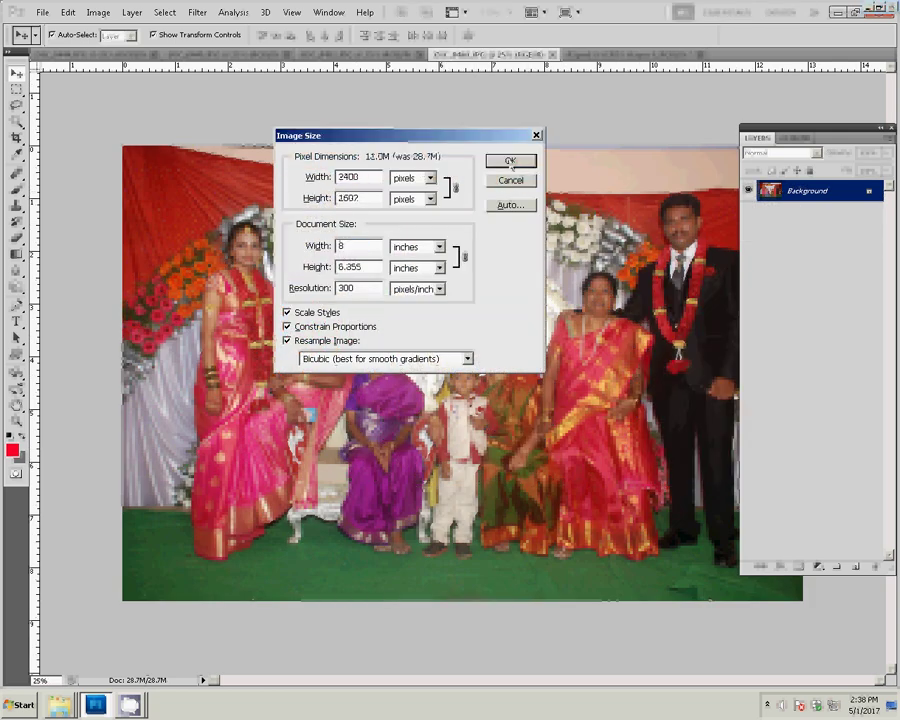
click(511, 162)
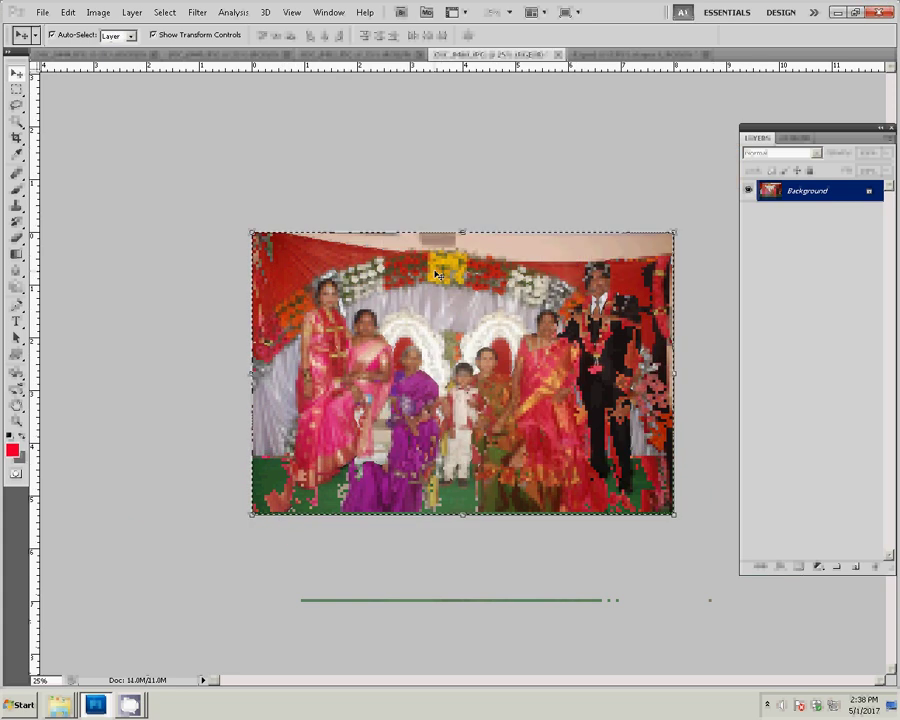
key(ctrl+w)
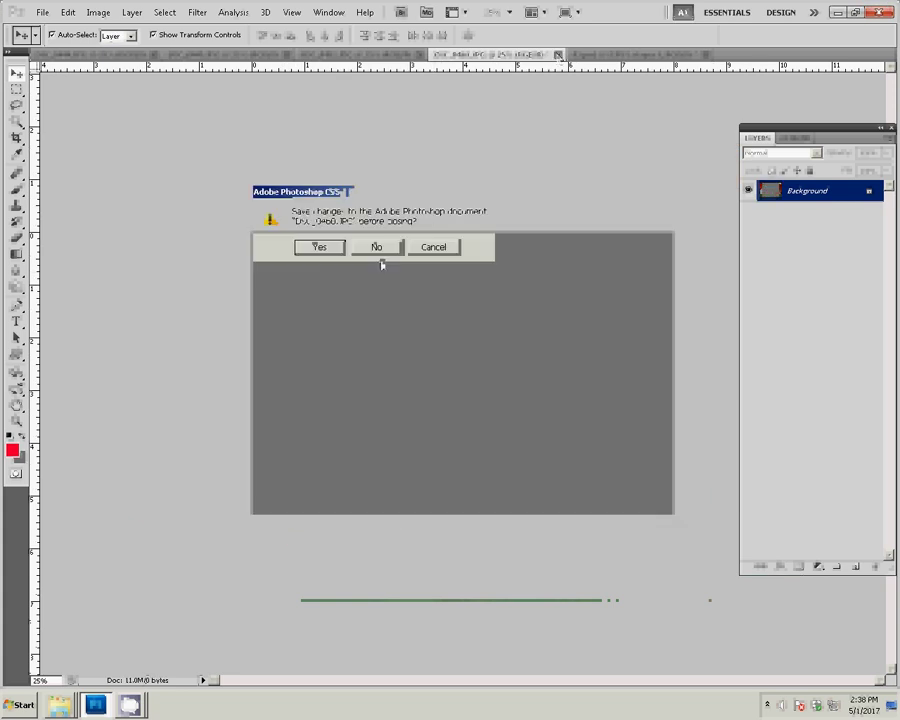
click(381, 250)
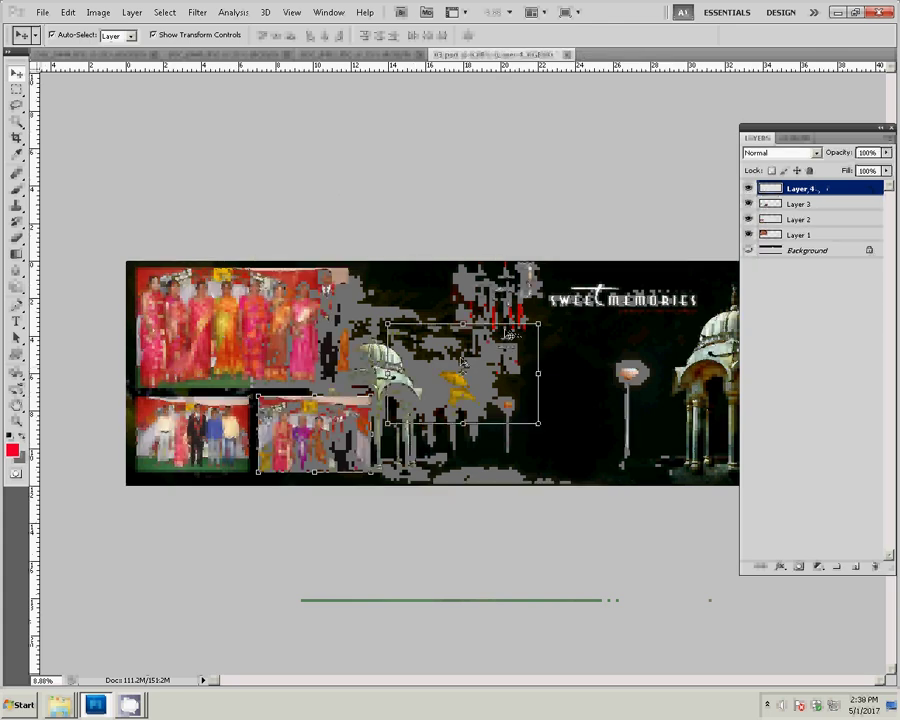
drag(464, 361, 622, 296)
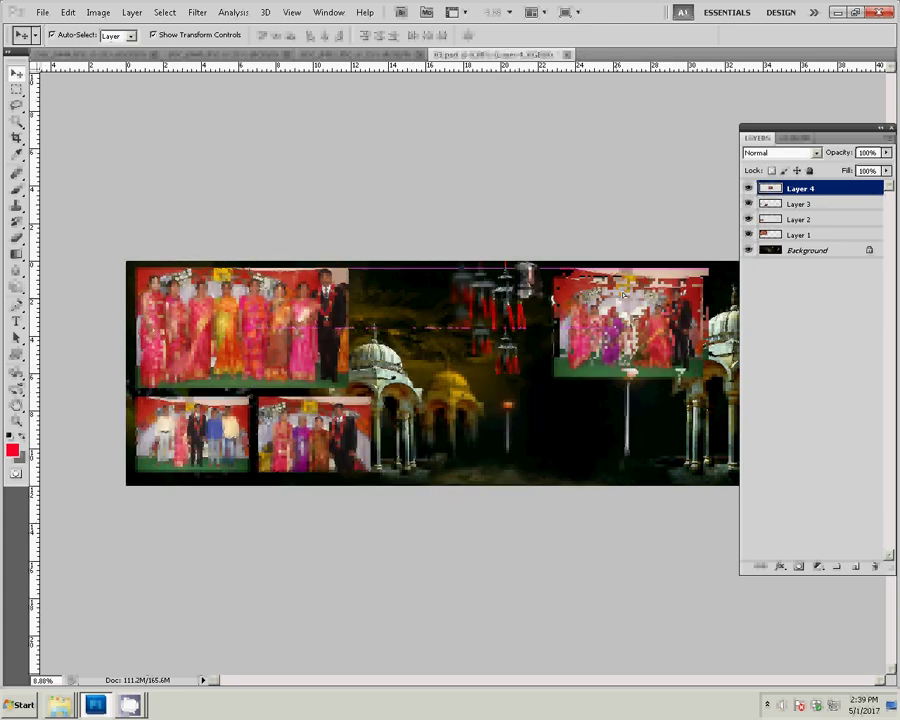
key(ctrl+Tab)
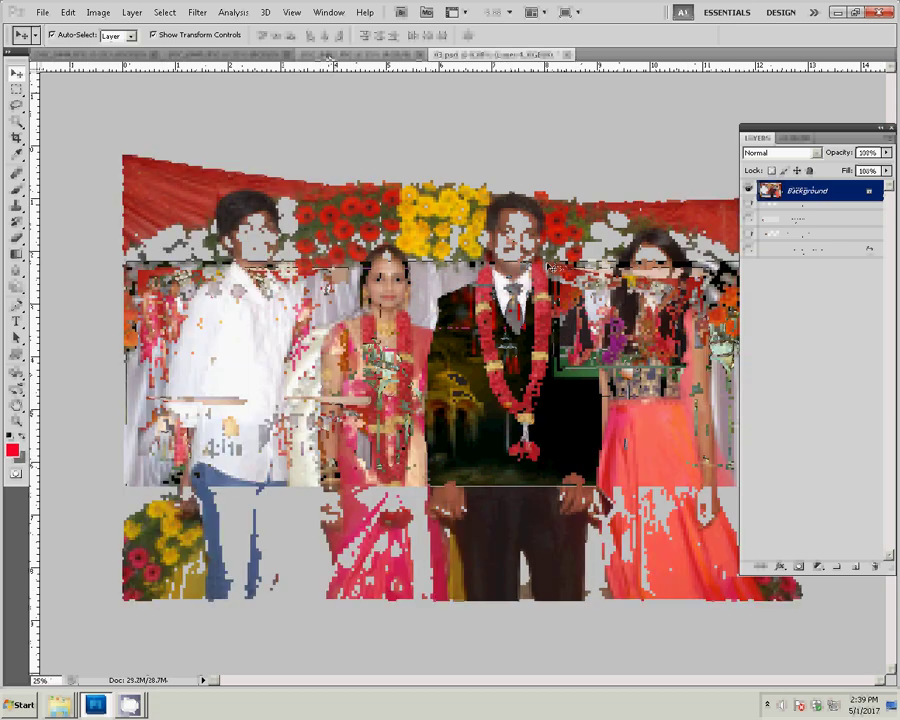
Resize the couple-with-guests photo to 8 inches wide, close it unsaved, and paste it lower-right as Layer 5
key(ctrl+alt+i)
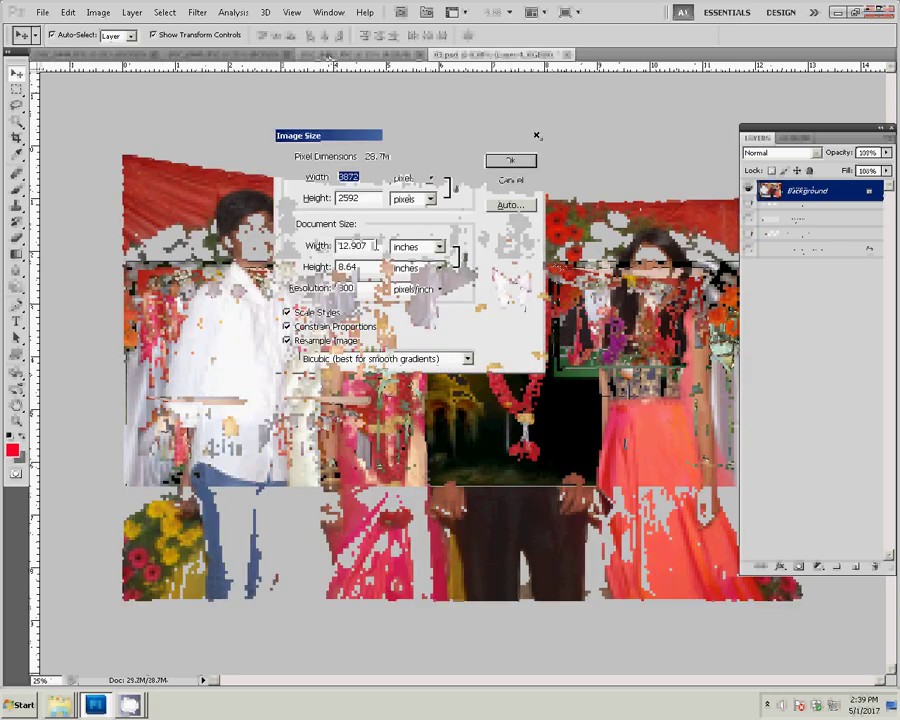
text(8)
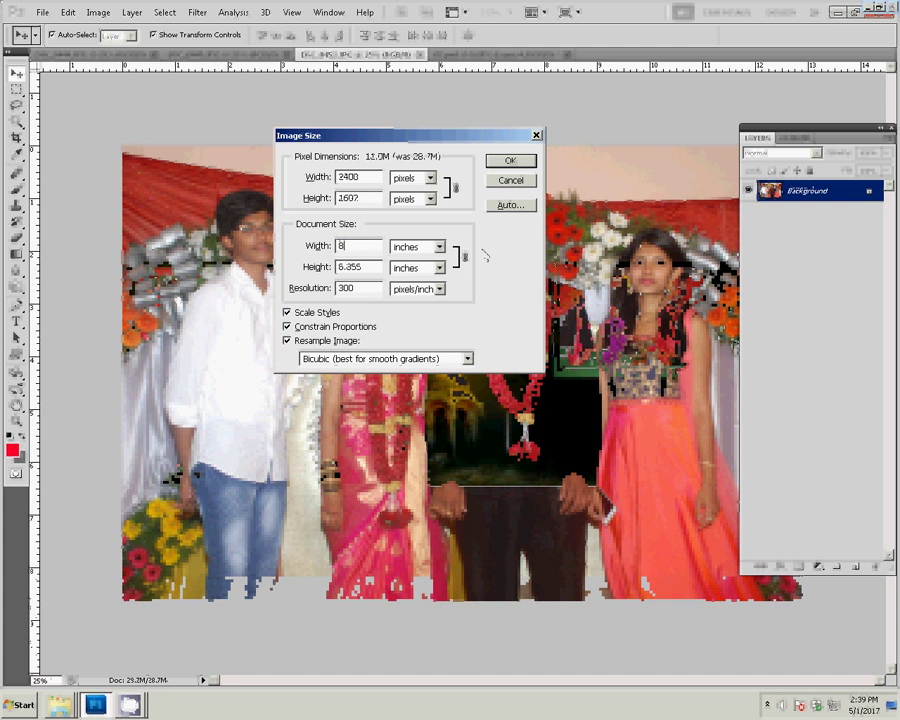
click(511, 182)
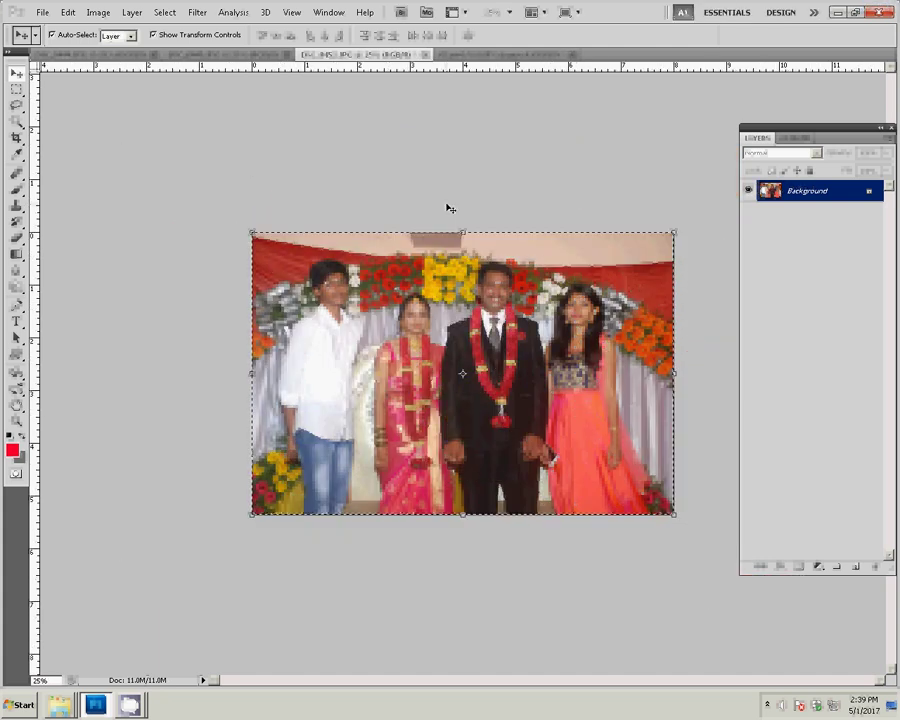
click(426, 54)
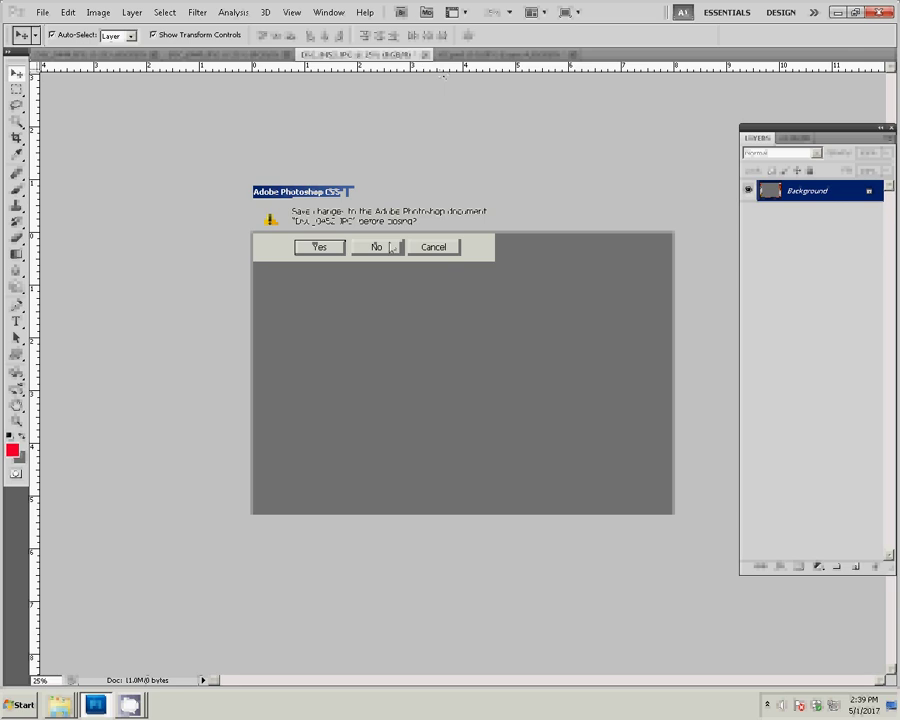
click(391, 247)
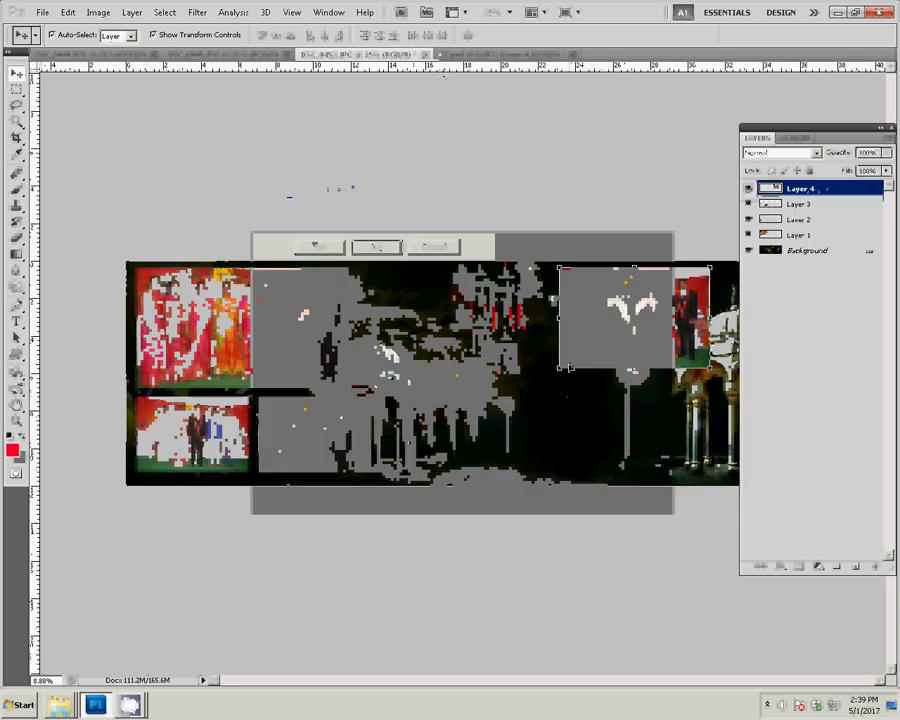
key(ctrl+v)
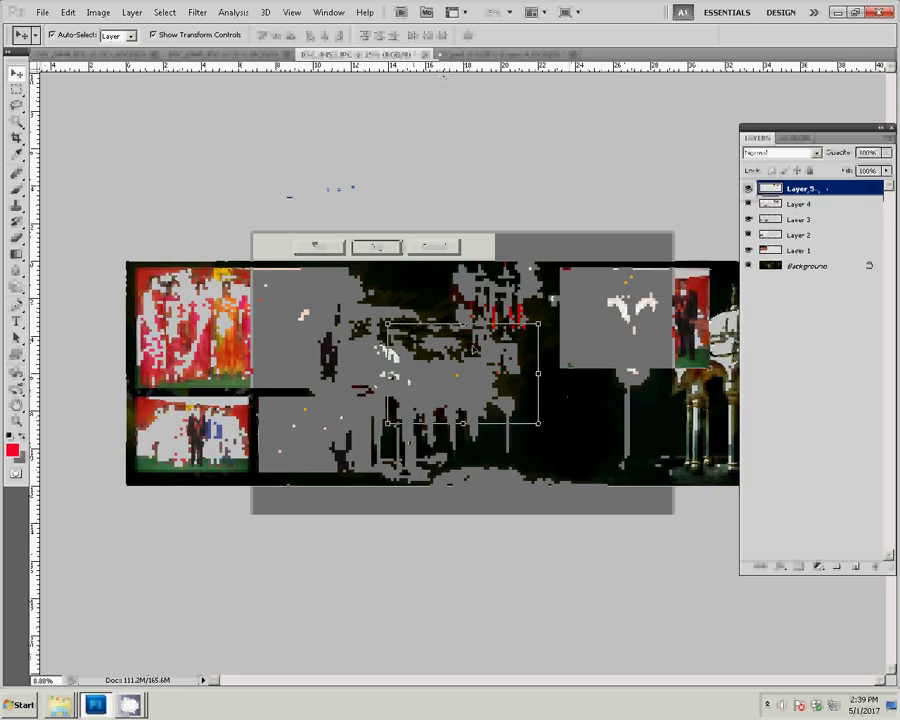
drag(432, 380, 625, 422)
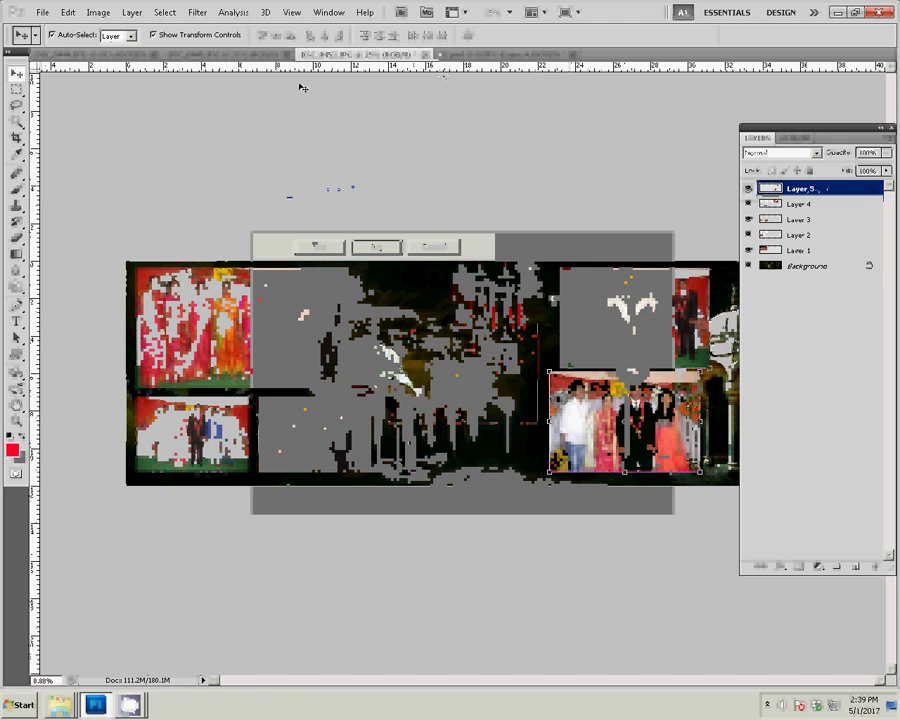
key(ctrl+Tab)
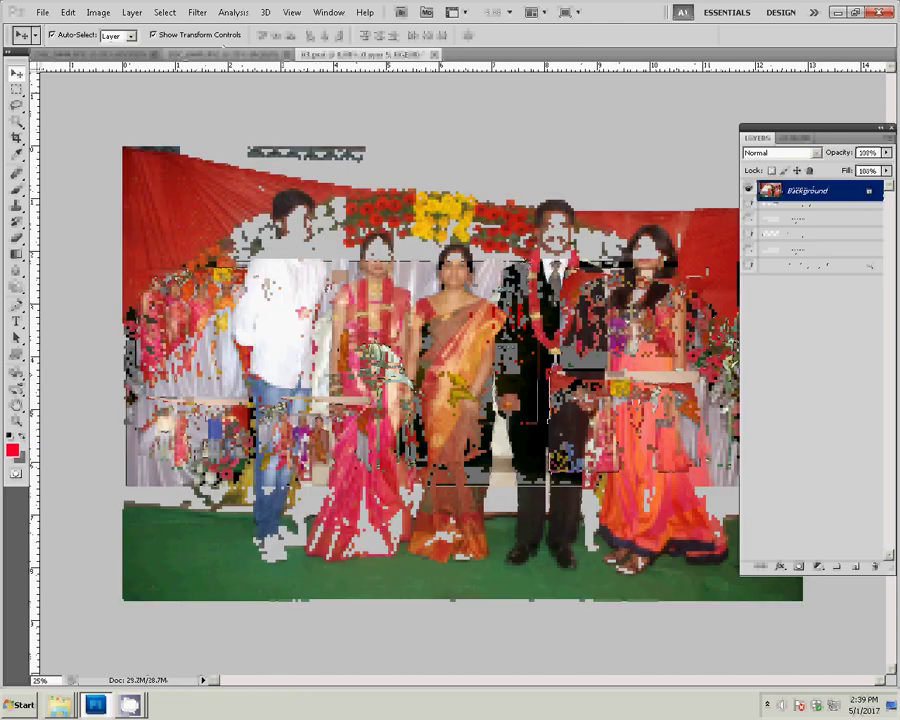
Resize the stage group photo to 8 inches wide, select all, close it unsaved, and paste it as Layer 6
click(323, 55)
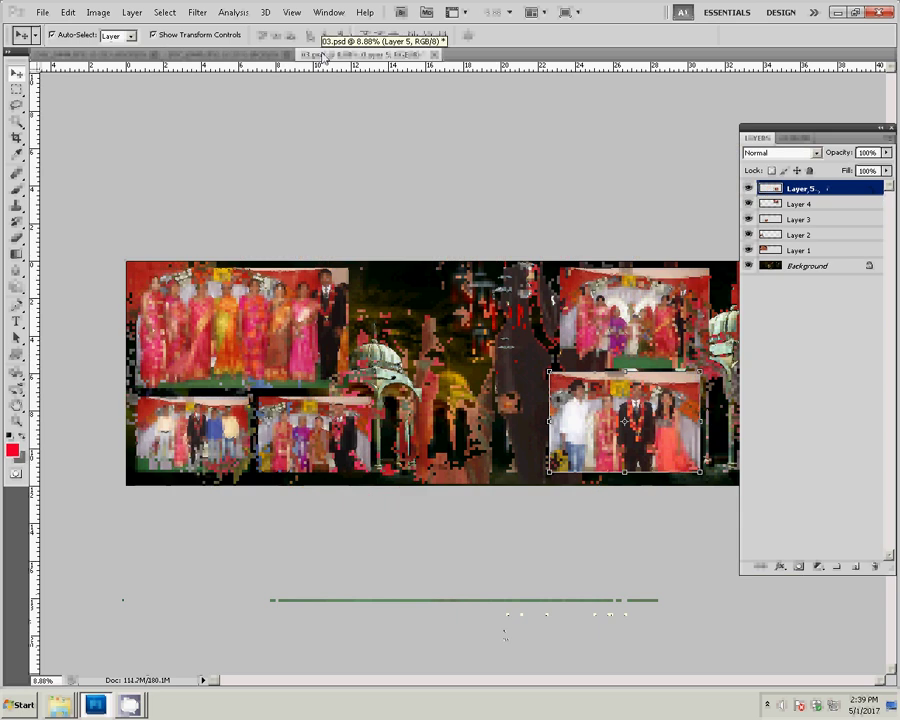
key(ctrl+Tab)
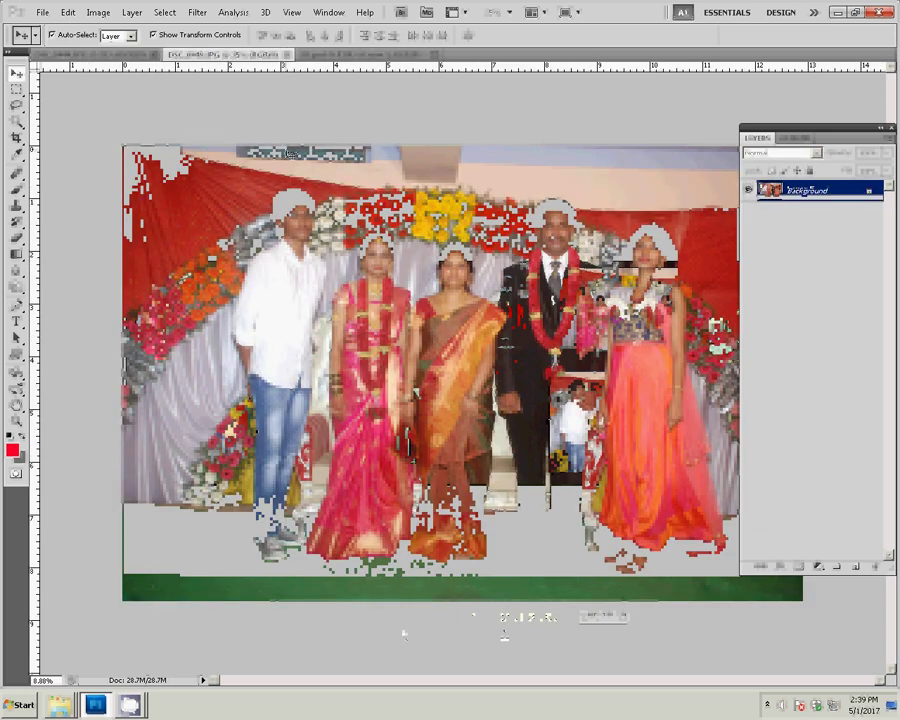
key(ctrl+alt+i)
text(8)
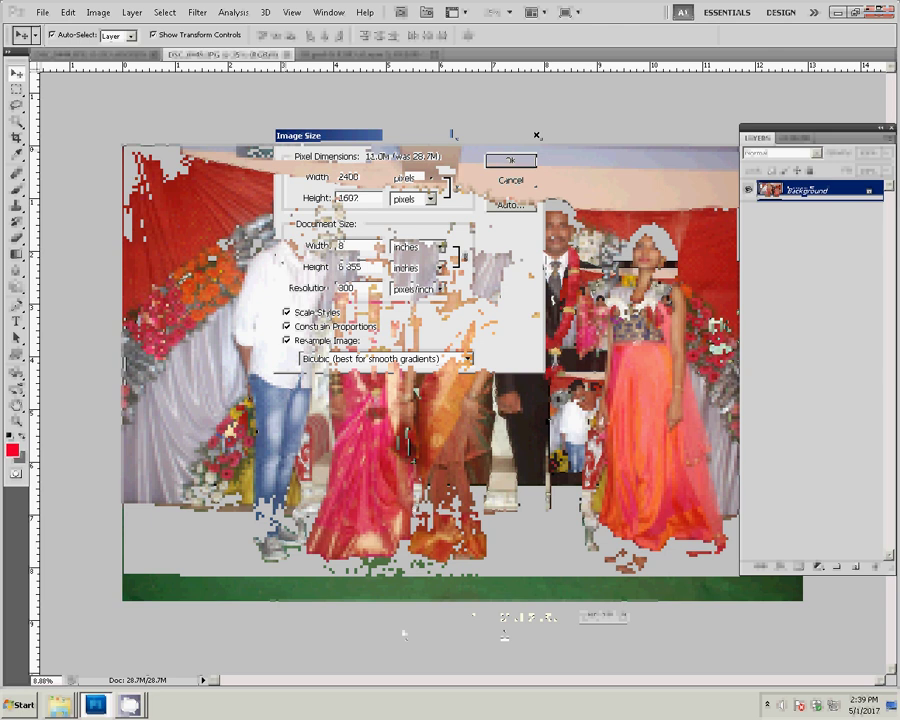
key(Return)
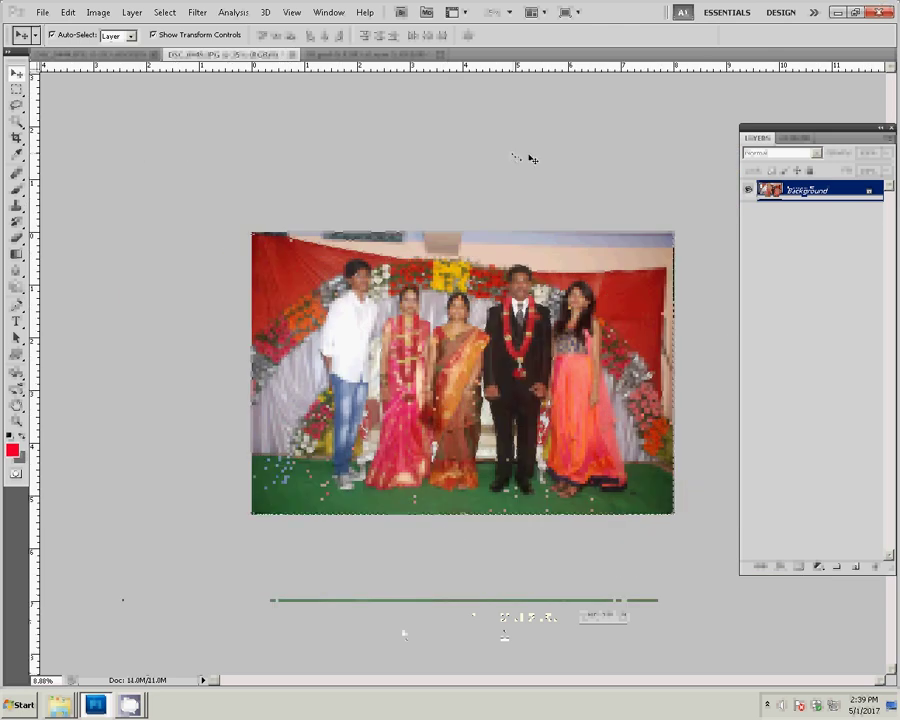
key(ctrl+a)
key(ctrl+w)
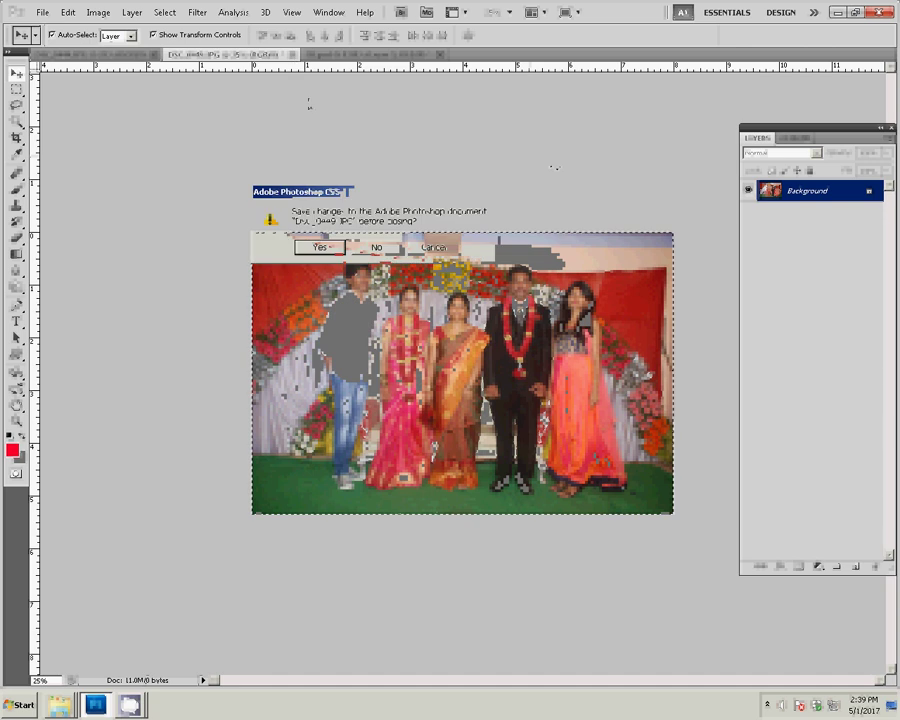
key(n)
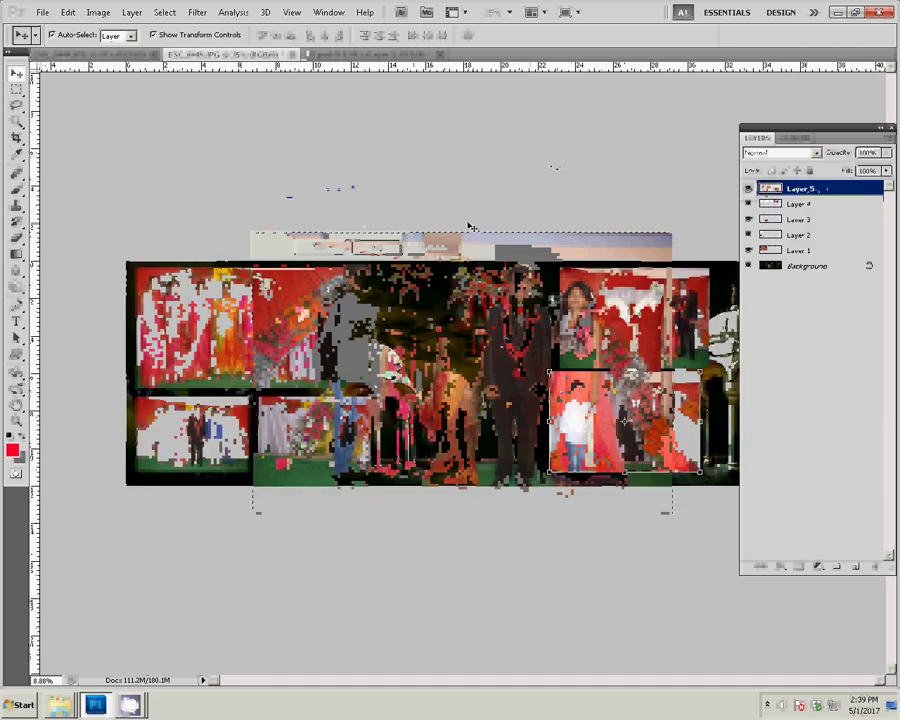
key(ctrl+v)
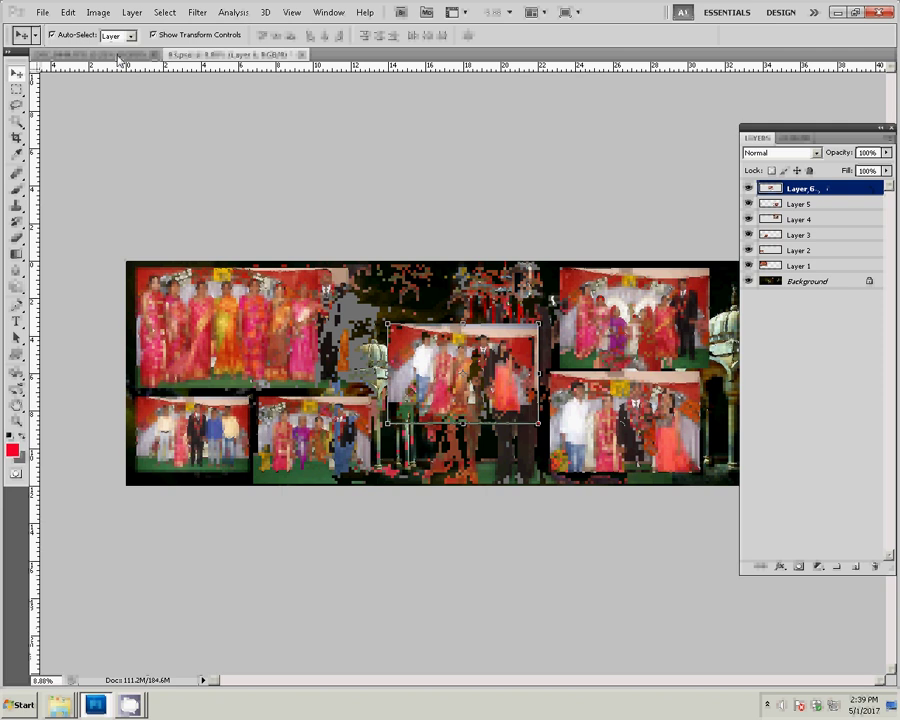
Set DSC_0444's width to 8 inches, then close it without saving
click(118, 55)
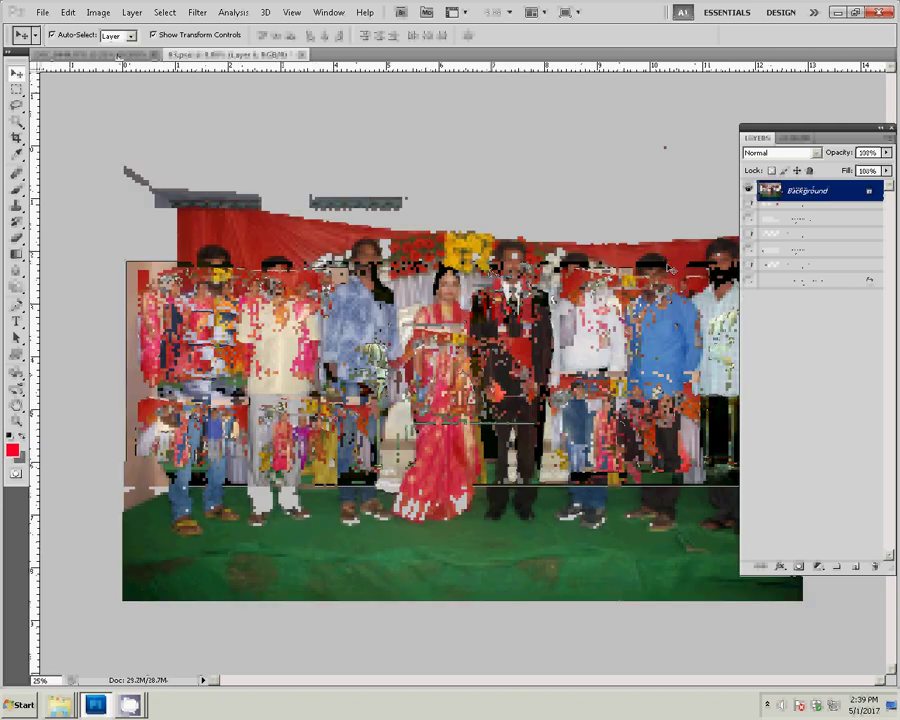
key(ctrl+alt+i)
double_click(356, 245)
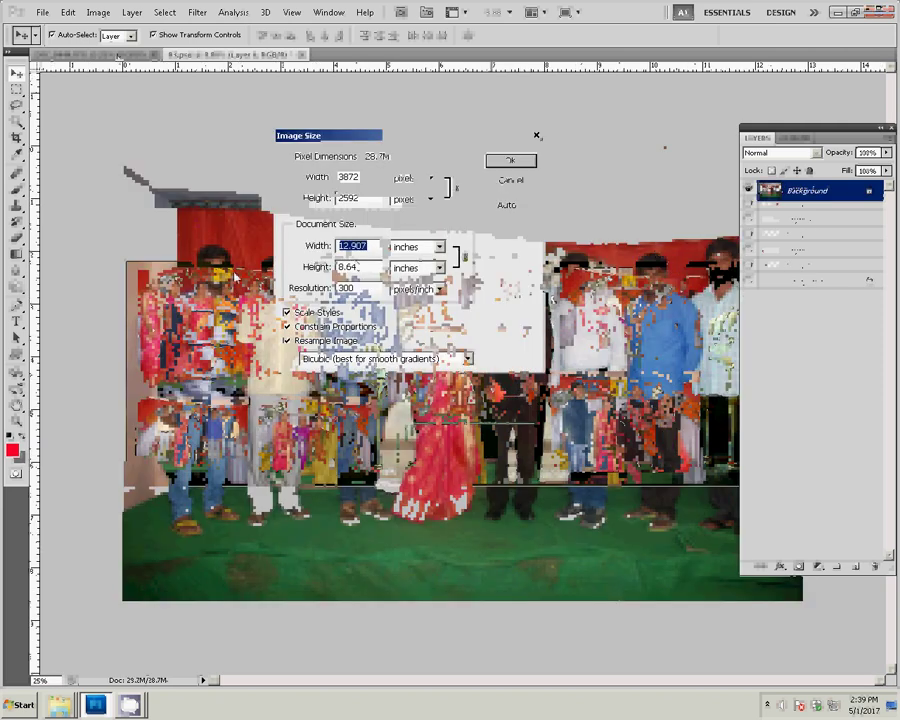
text(8)
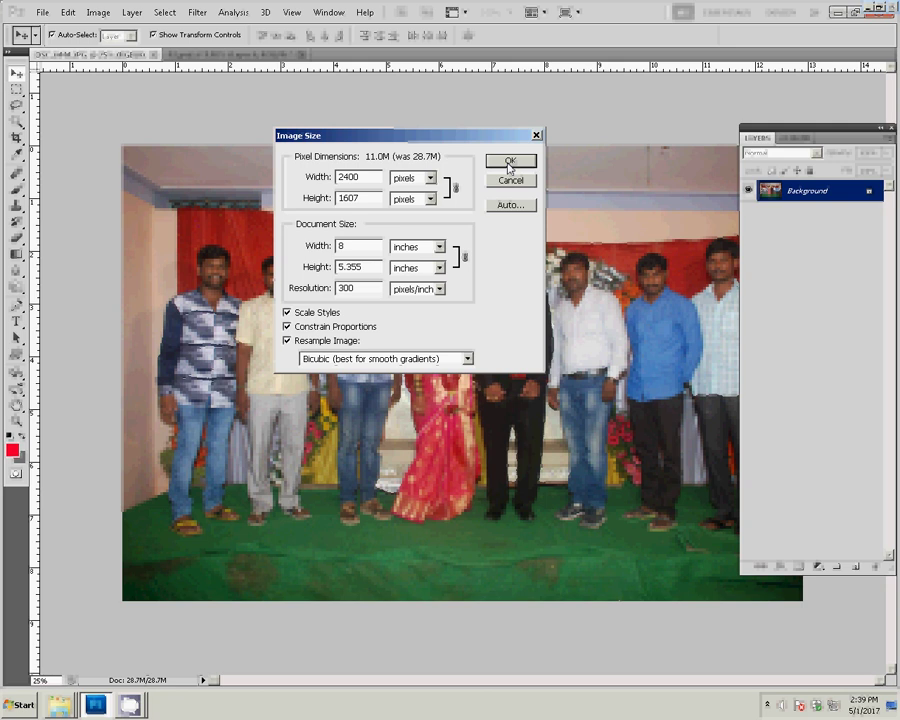
click(509, 161)
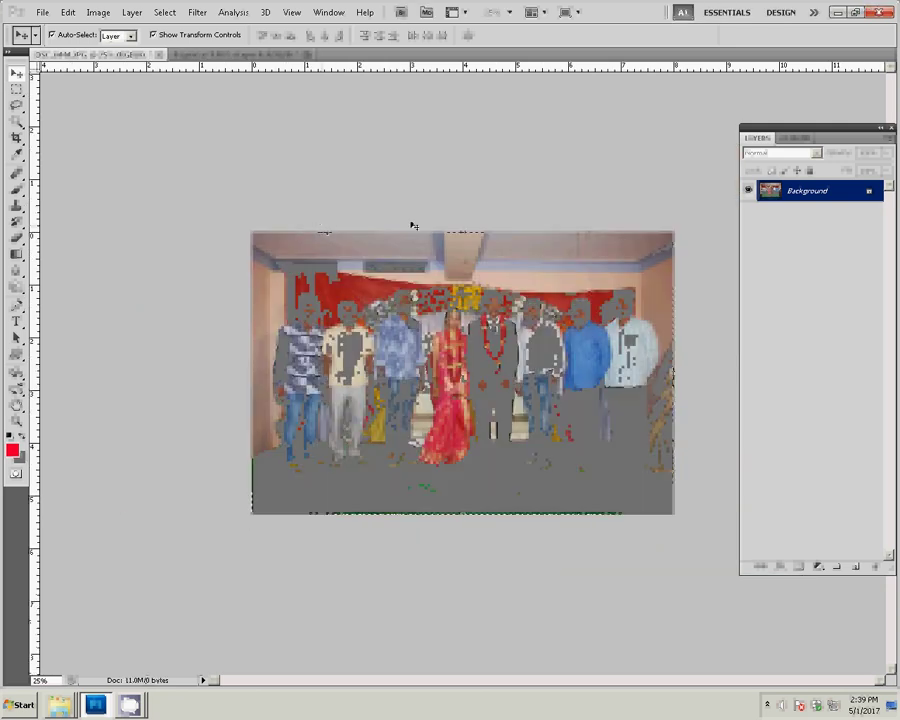
click(158, 54)
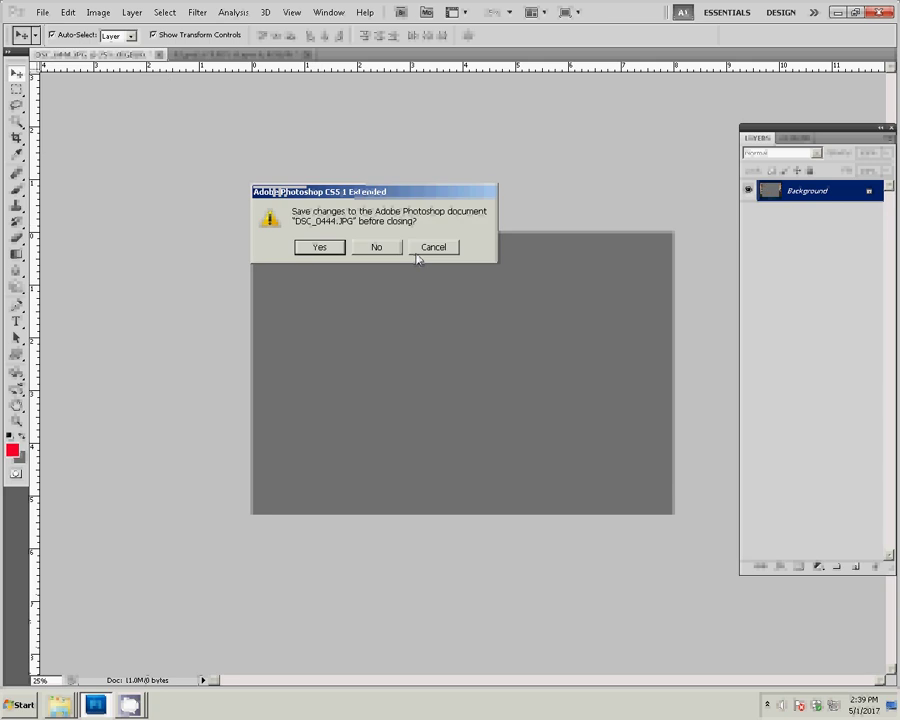
click(421, 250)
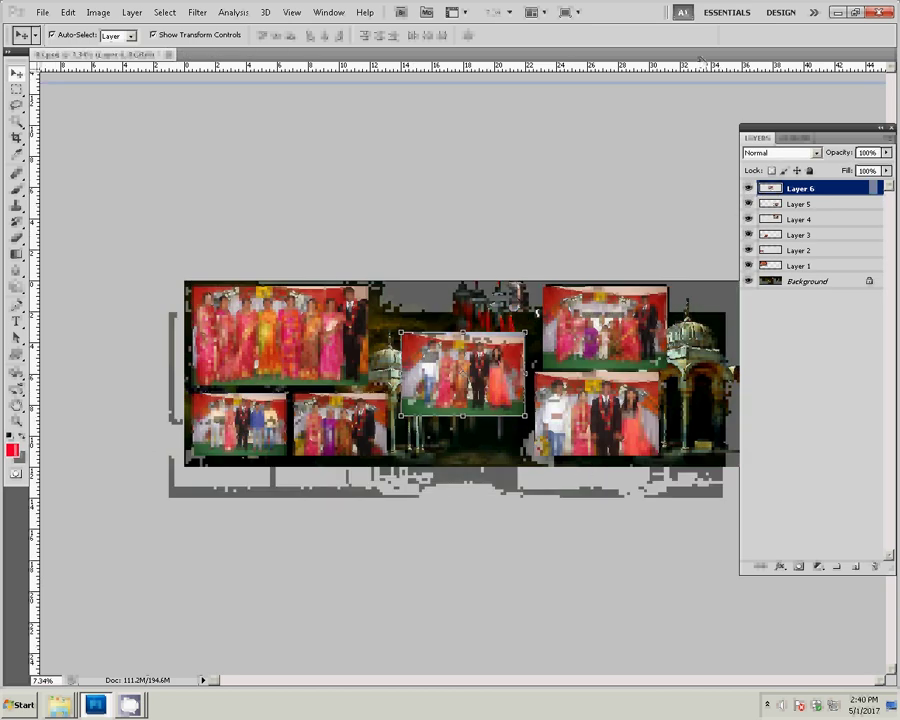
Fit the collage on screen and shift the lower-right and upper-right photos toward the right edge
key(z)
right_click(405, 283)
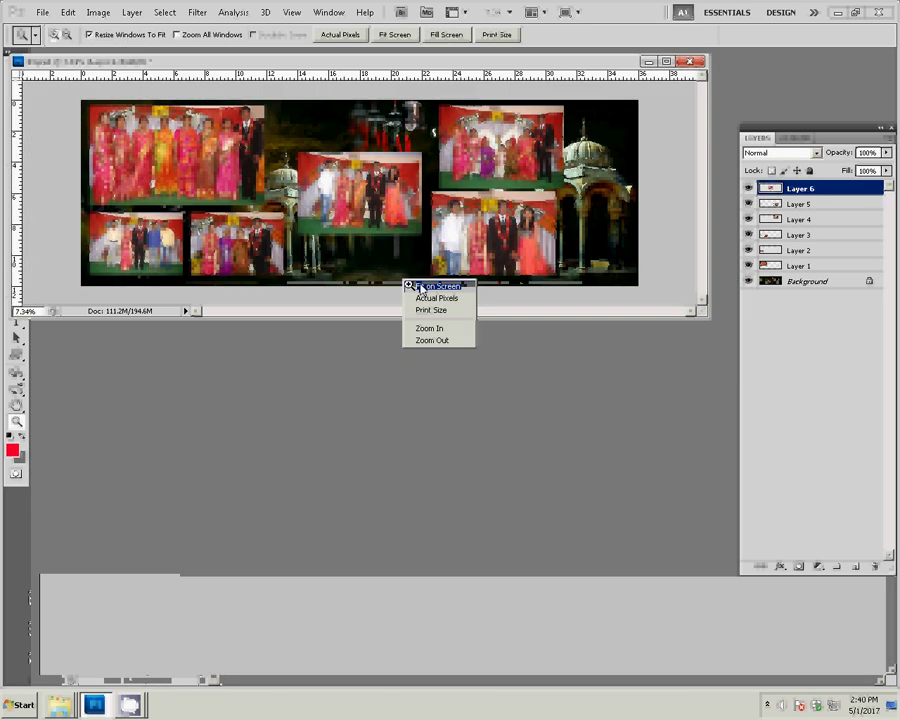
click(430, 287)
ctrl+click(541, 241)
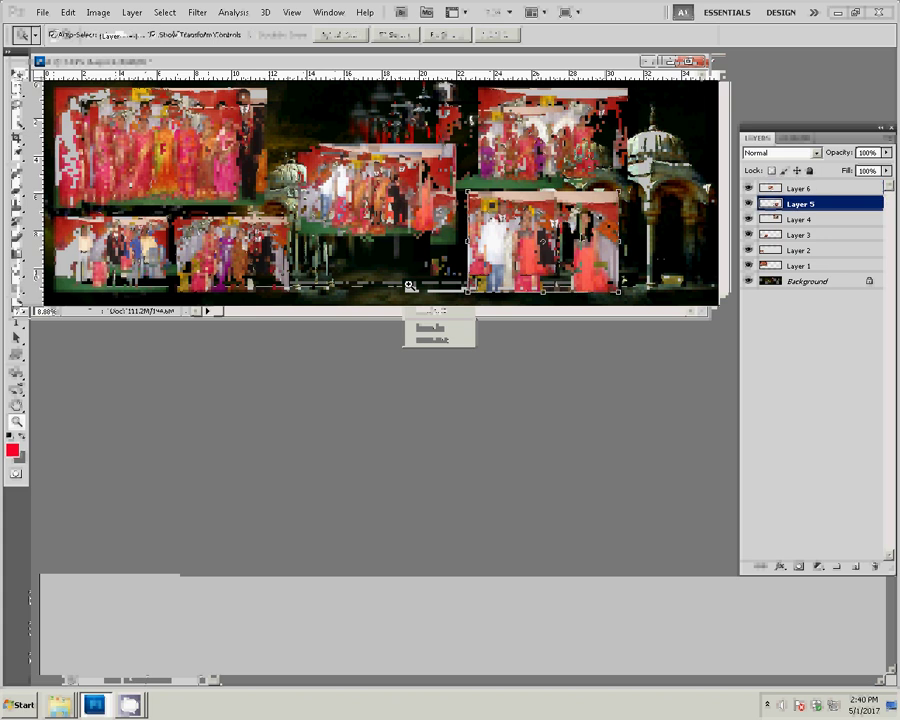
drag(541, 241, 614, 243)
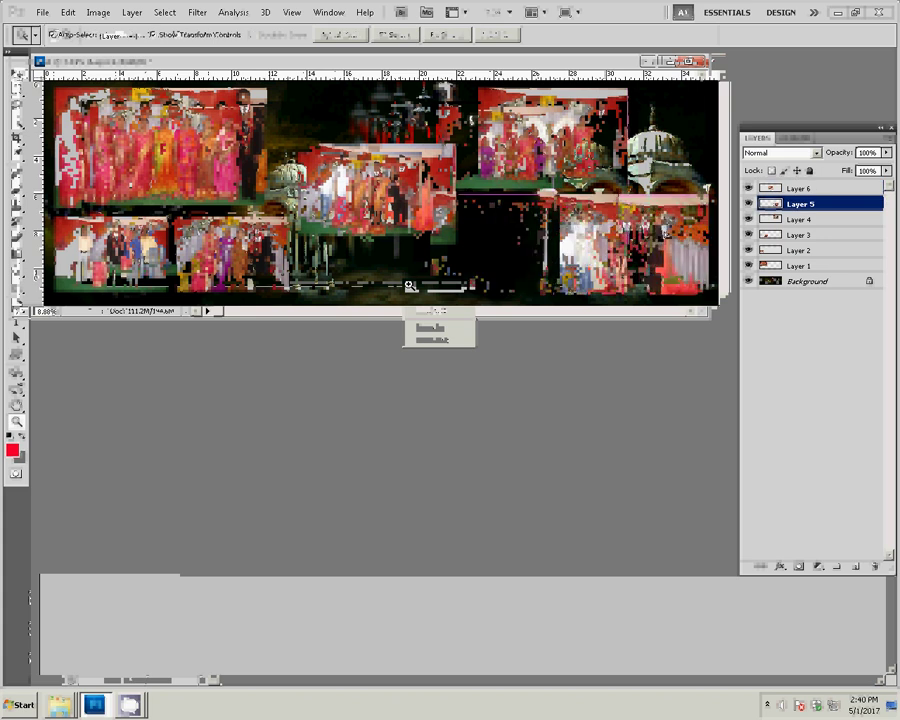
click(579, 128)
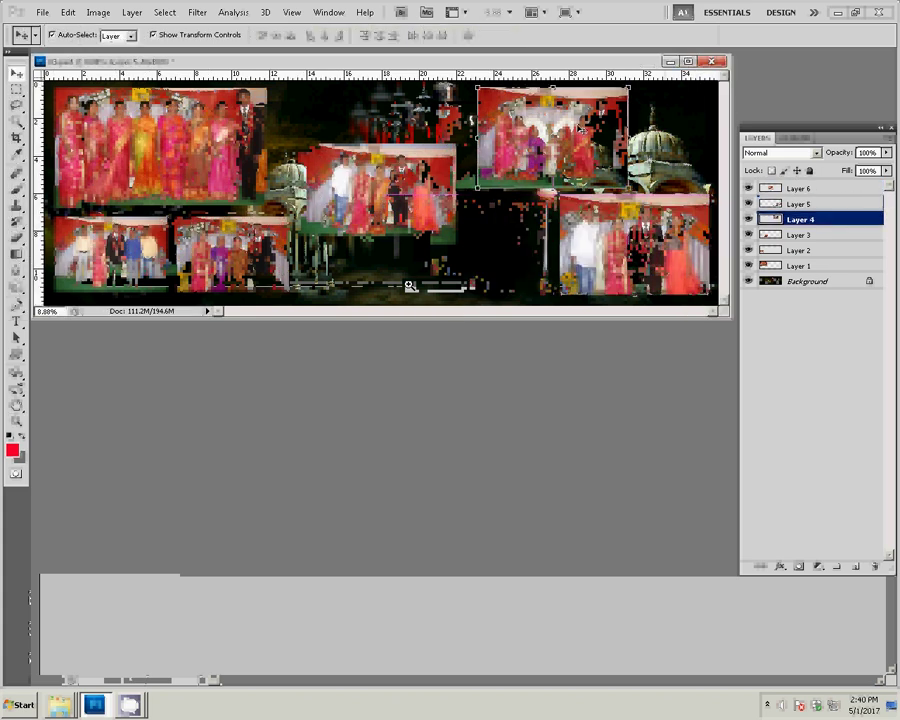
drag(579, 128, 647, 130)
drag(622, 183, 636, 183)
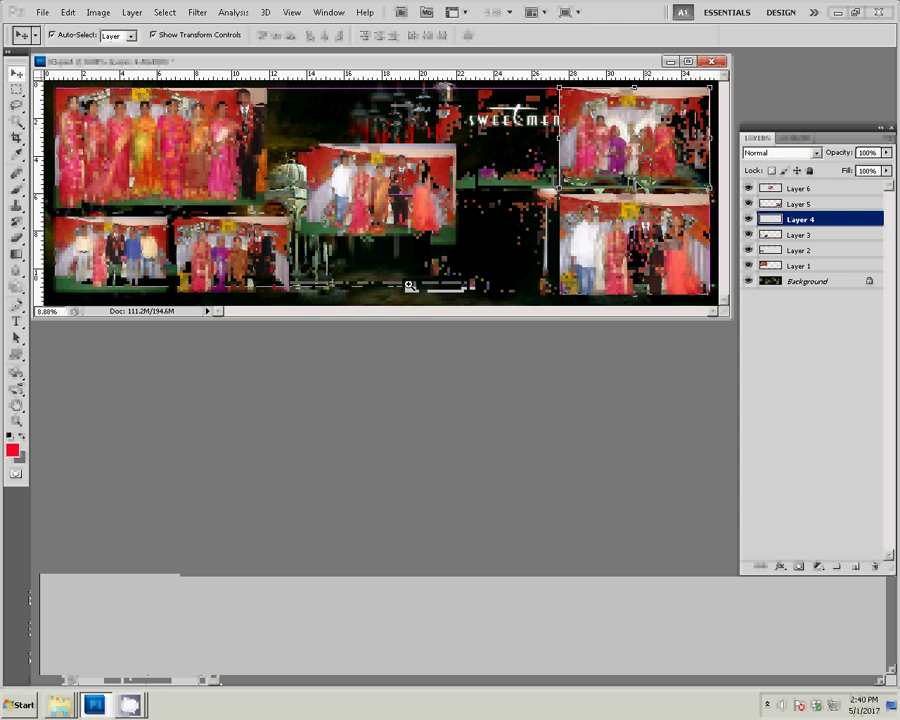
Move the centre photo to the top middle and paste the group photo beneath it as Layer 7
mouse_move(411, 194)
mouse_down()
mouse_move(513, 135)
mouse_move(506, 137)
mouse_up()
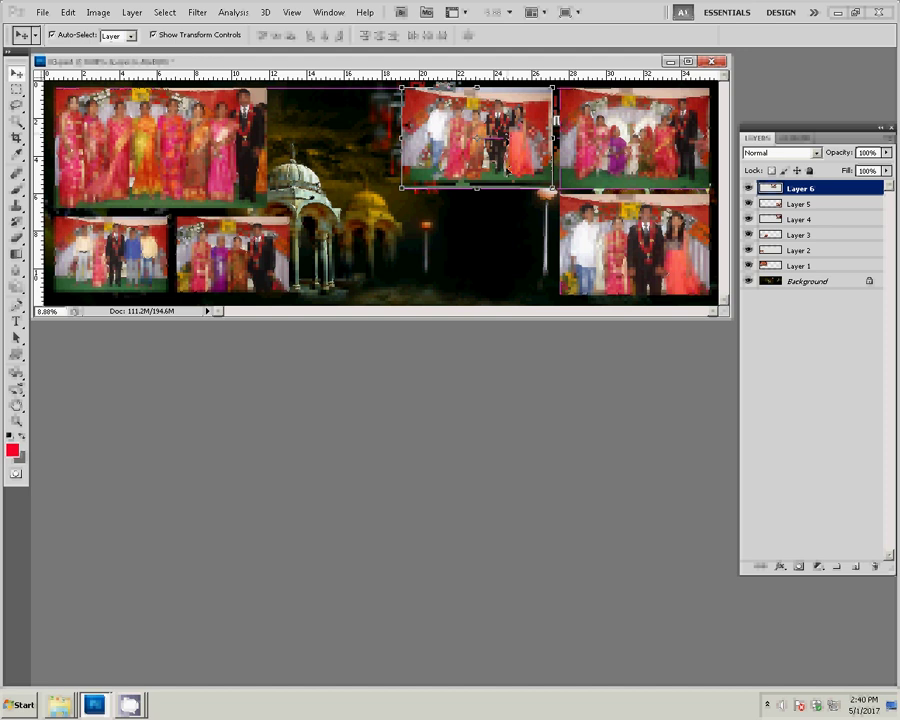
key(ctrl+v)
drag(411, 192, 504, 238)
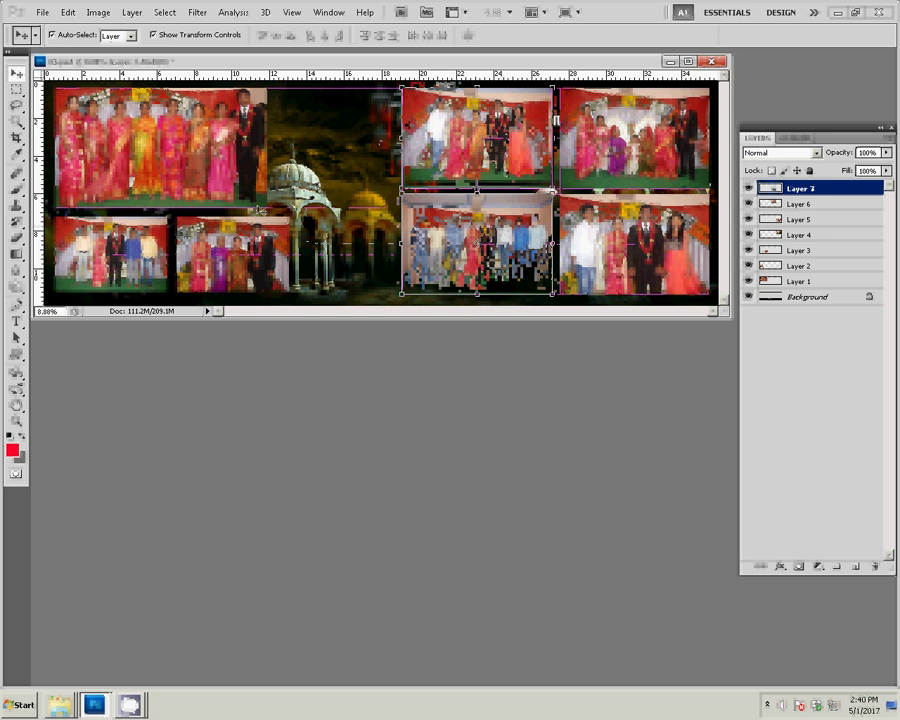
click(242, 264)
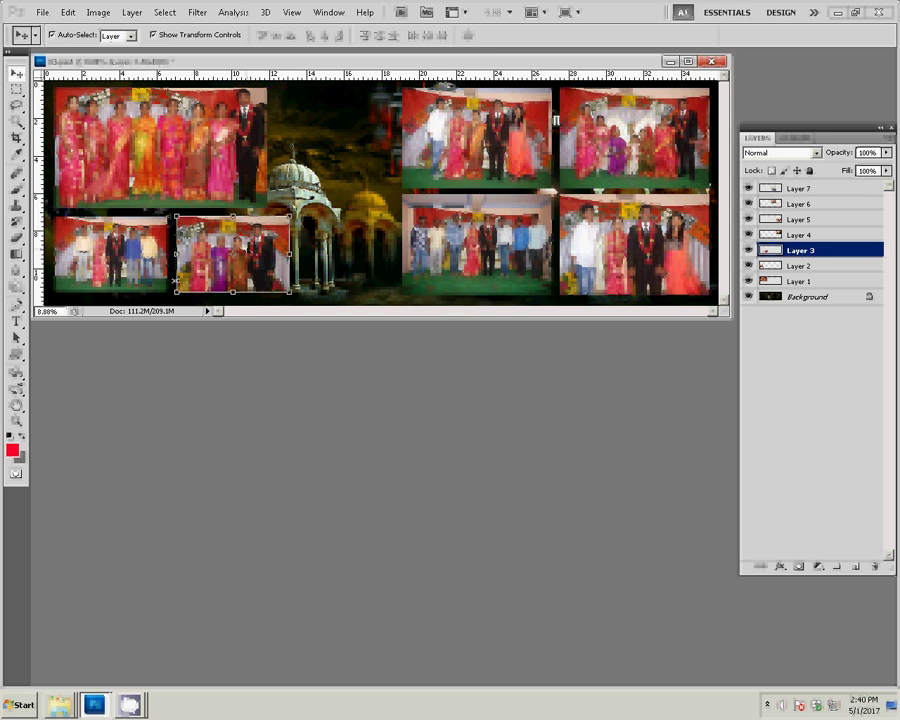
key(m)
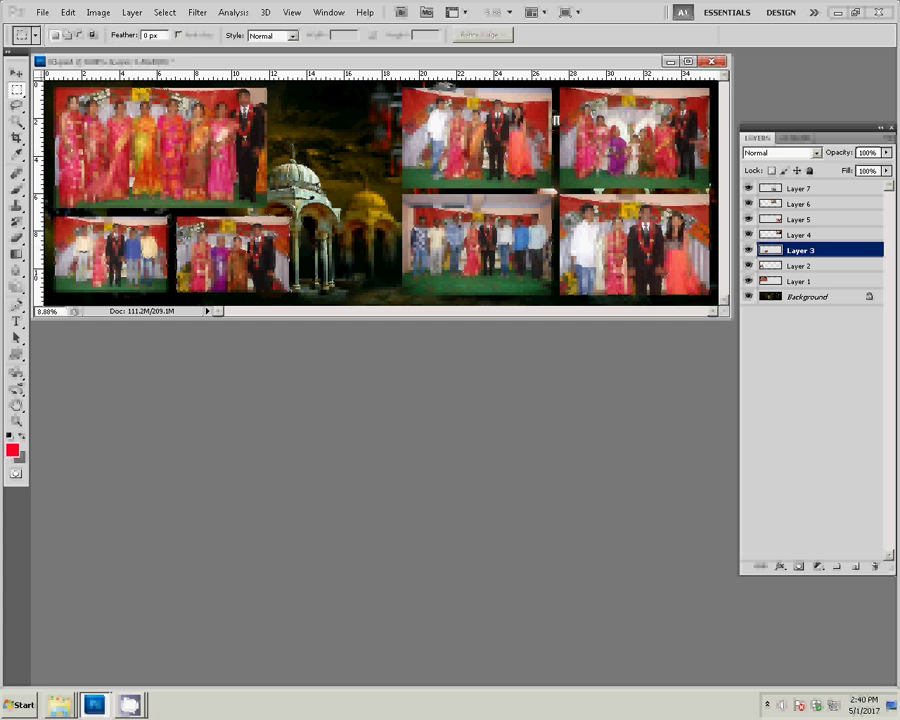
Nudge the Layer 3 photo snug against the lower-left photo, then bring the photos folder forward
drag(173, 211, 186, 310)
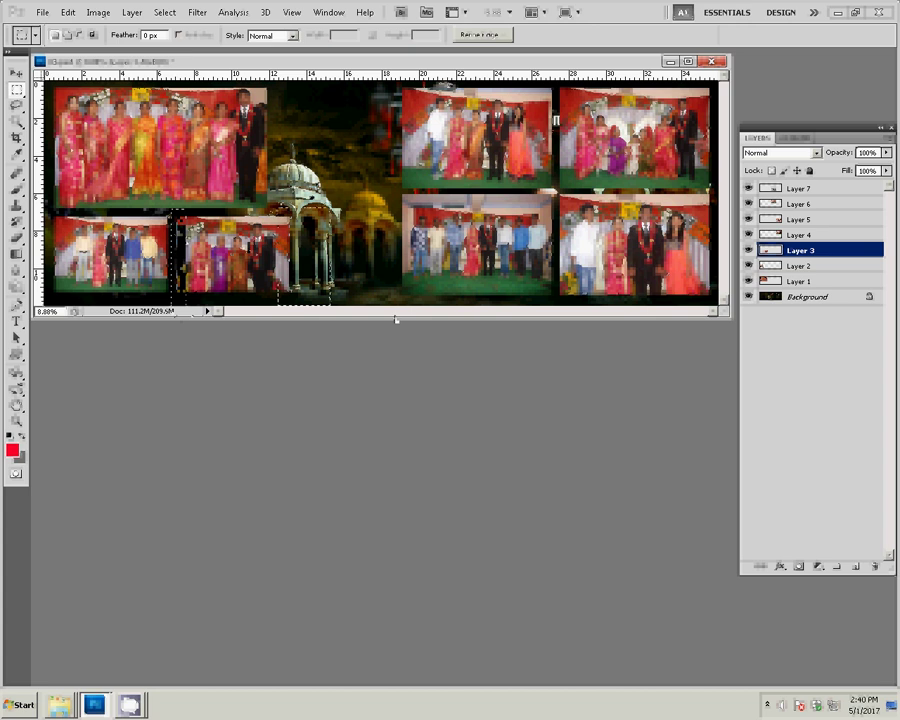
key(ctrl+d)
key(v)
mouse_move(218, 252)
mouse_down()
mouse_move(226, 251)
mouse_move(216, 251)
mouse_up()
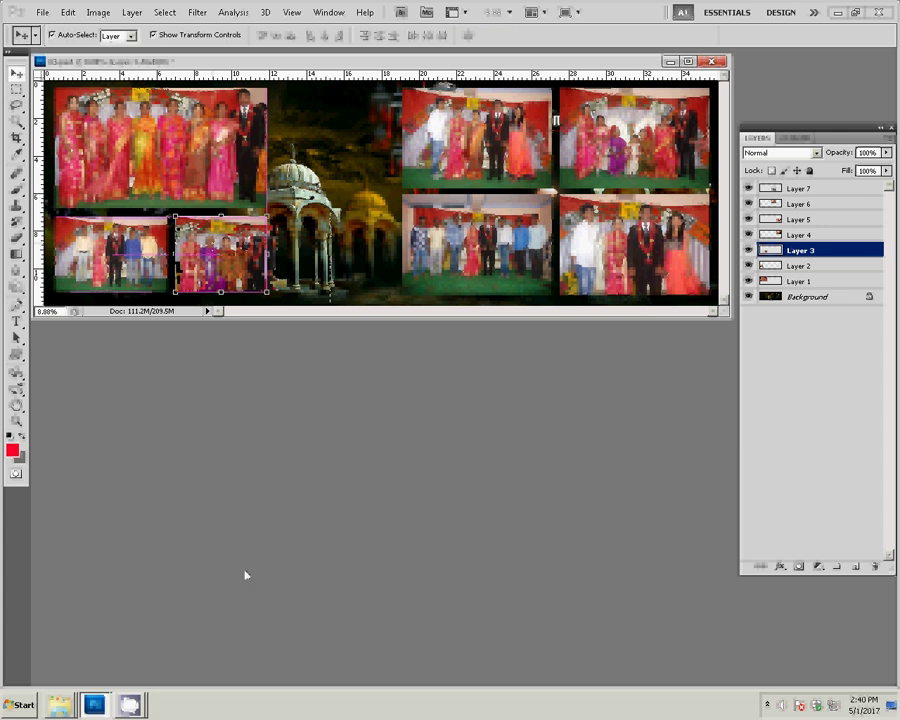
click(55, 678)
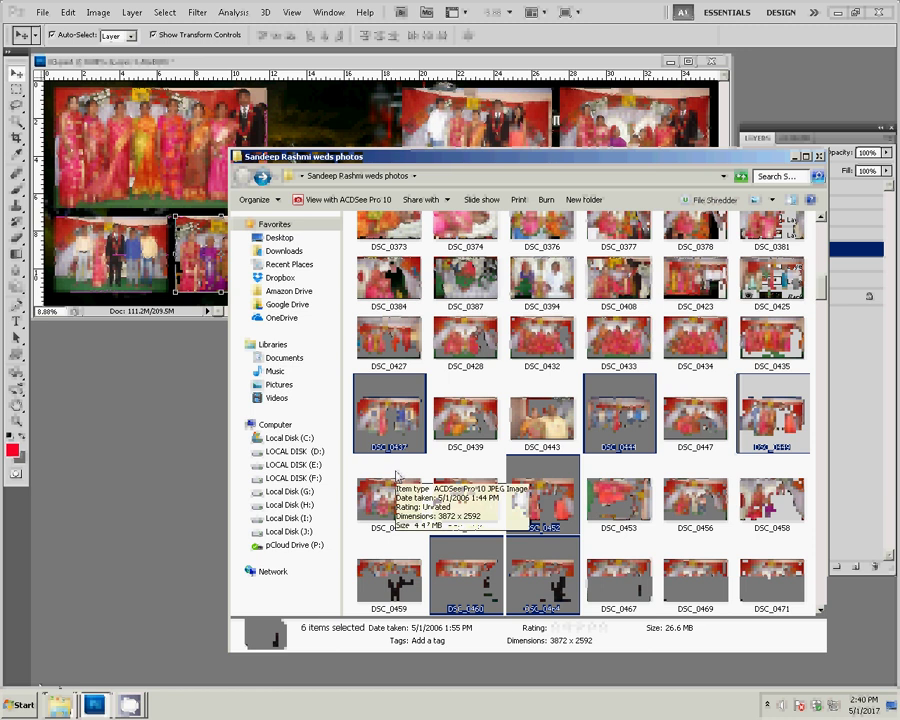
Find portrait DSC_0373 past the sss d folders and drag it into Photoshop
drag(397, 478, 532, 272)
double_click(540, 258)
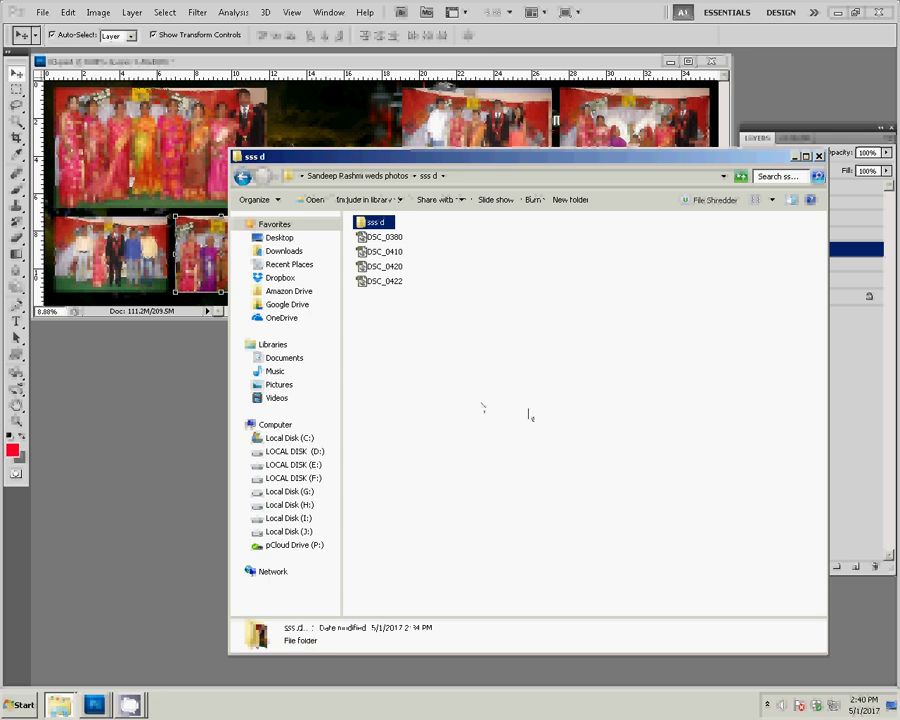
click(530, 412)
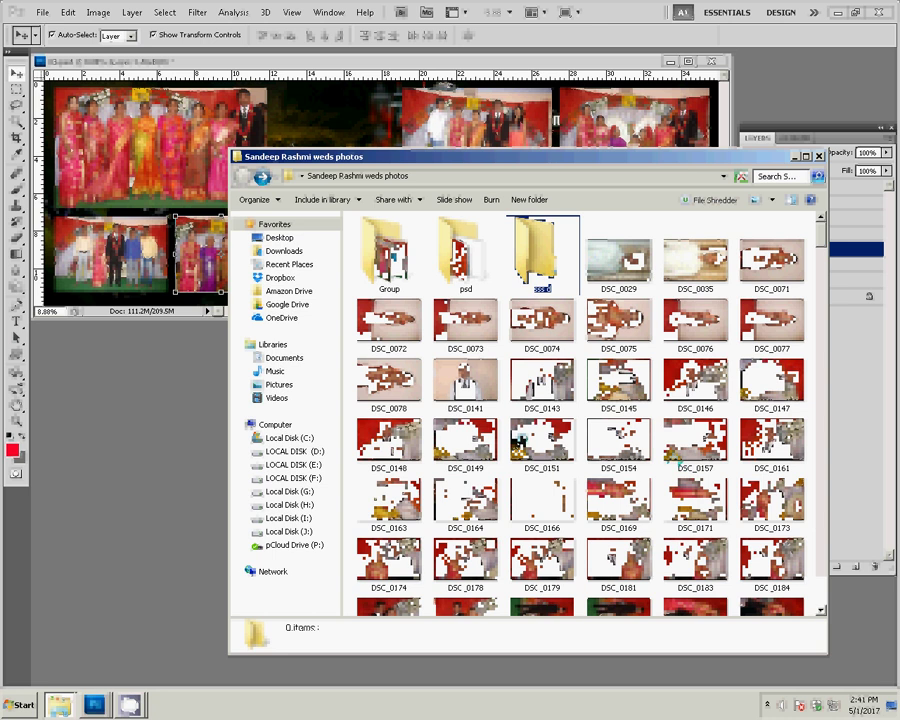
click(618, 500)
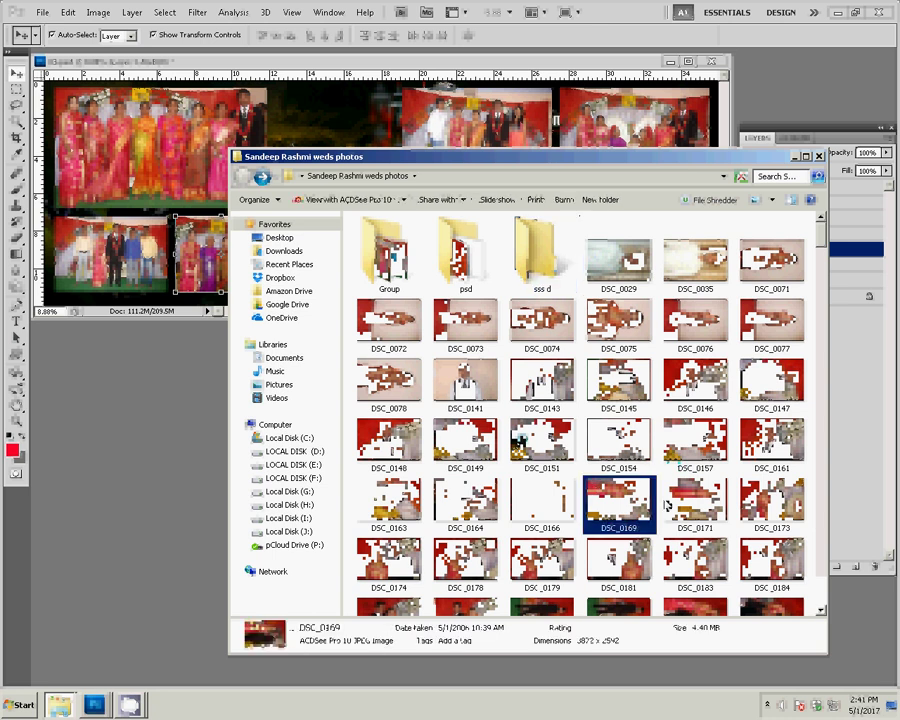
scroll(620, 500, down, 2)
scroll(660, 492, down, 3)
scroll(660, 500, down, 2)
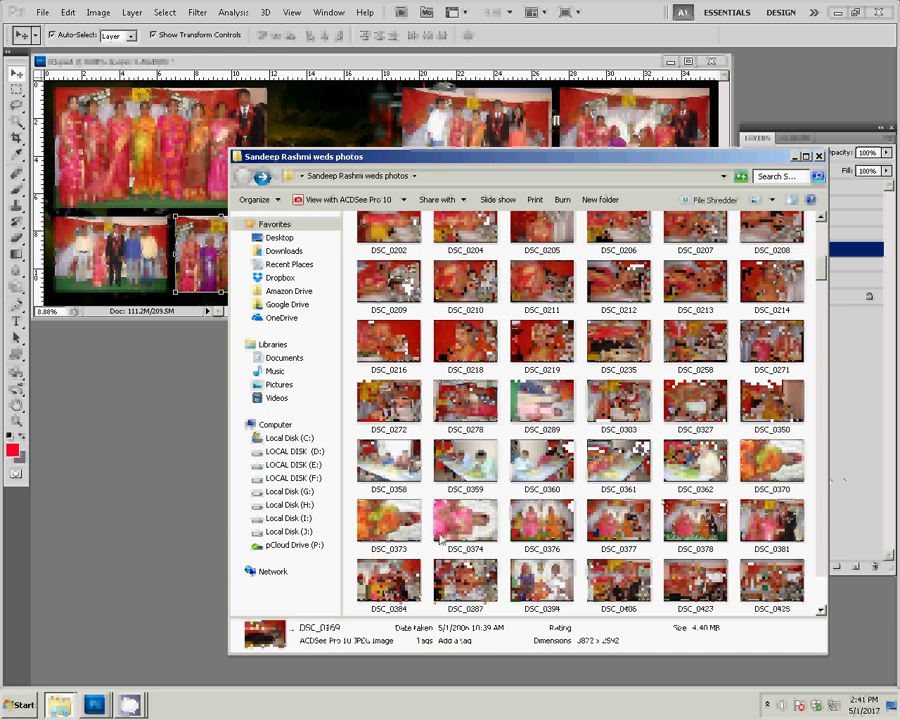
click(389, 520)
drag(389, 520, 160, 561)
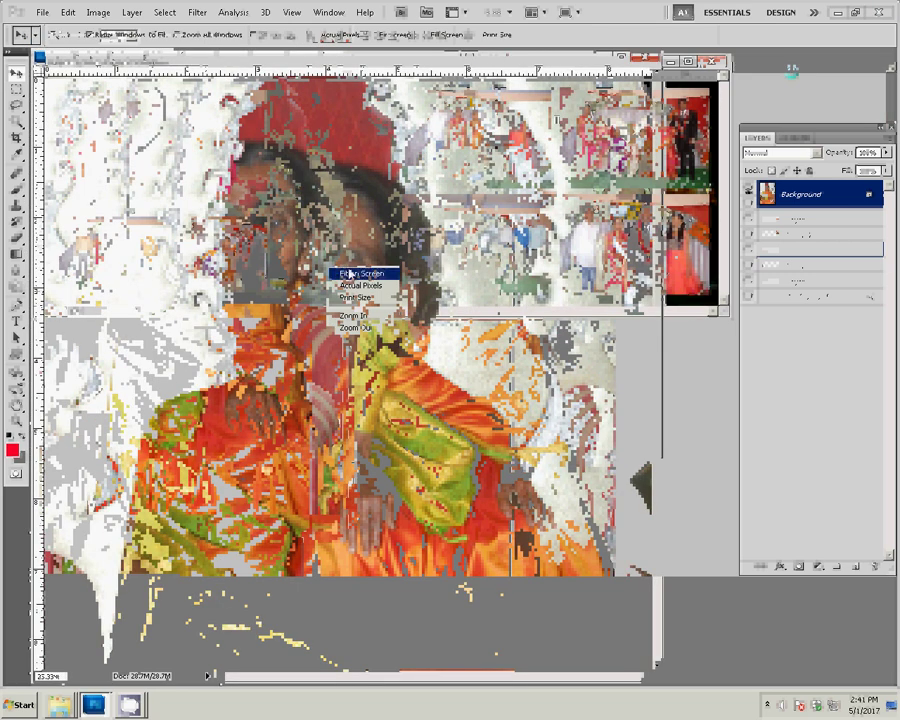
Resize the DSC_0373 portrait to 6 inches wide in Image Size
key(v)
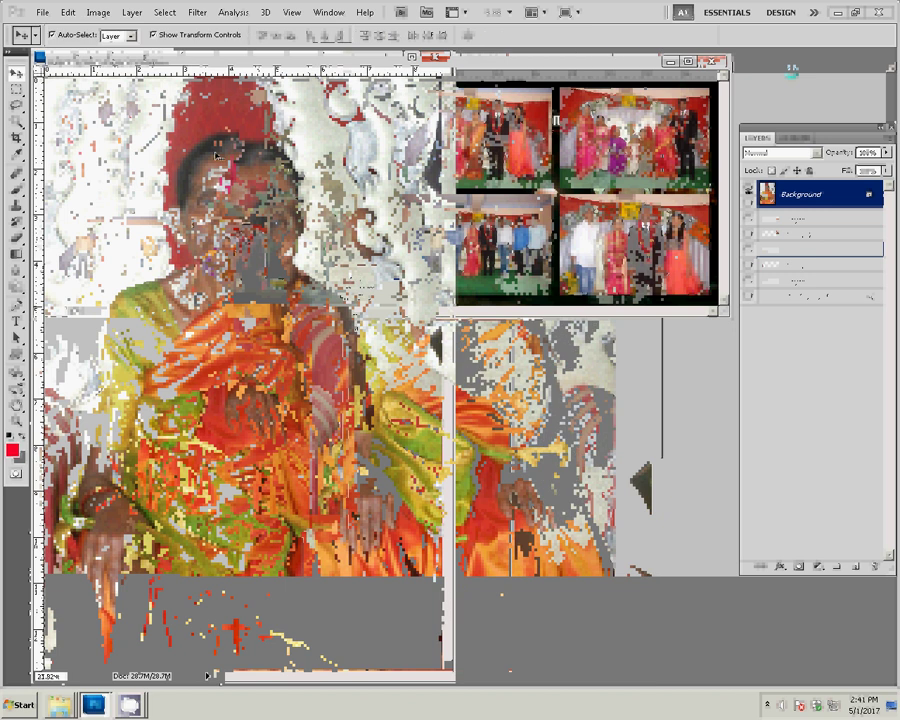
key(z)
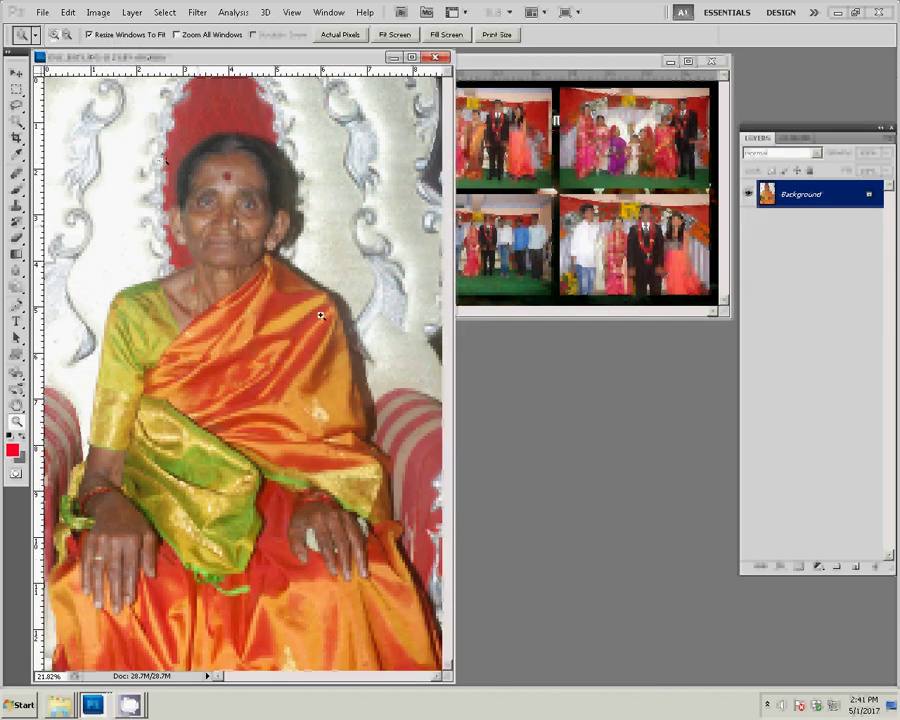
drag(320, 316, 547, 233)
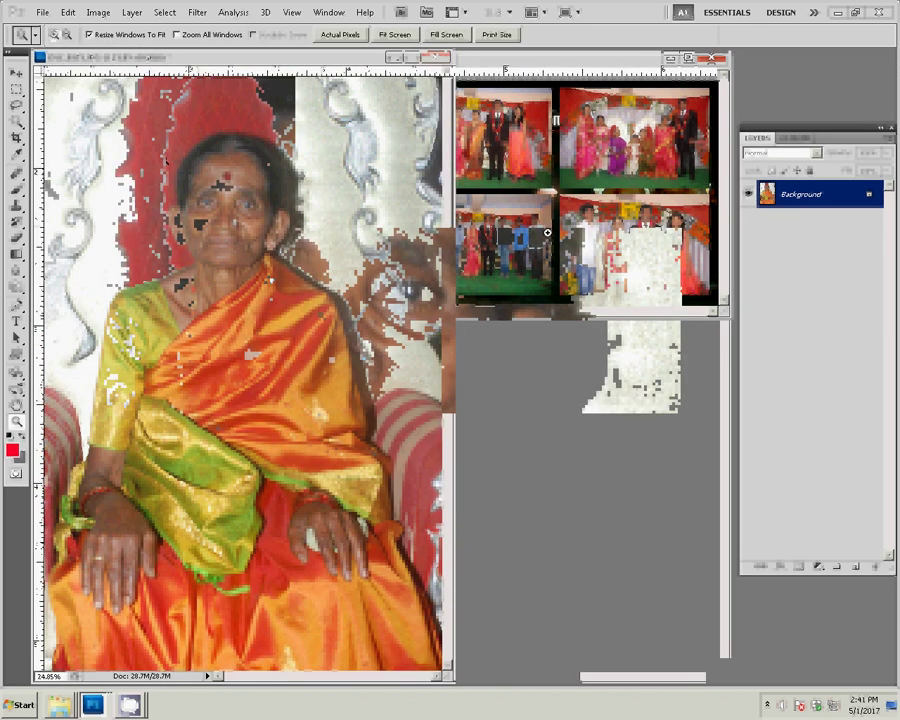
key(ctrl+alt+i)
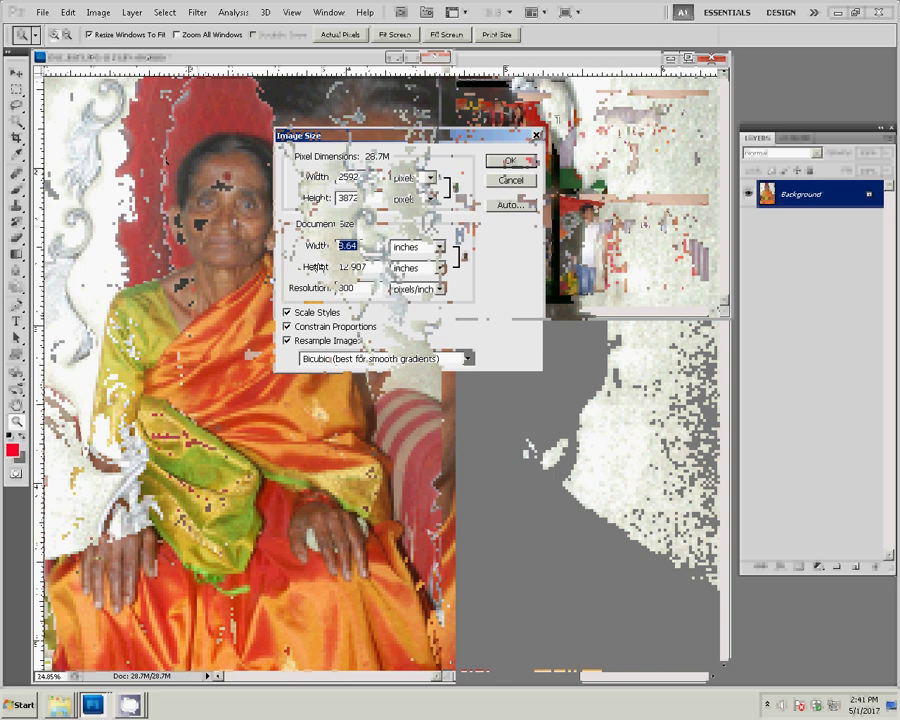
text(6)
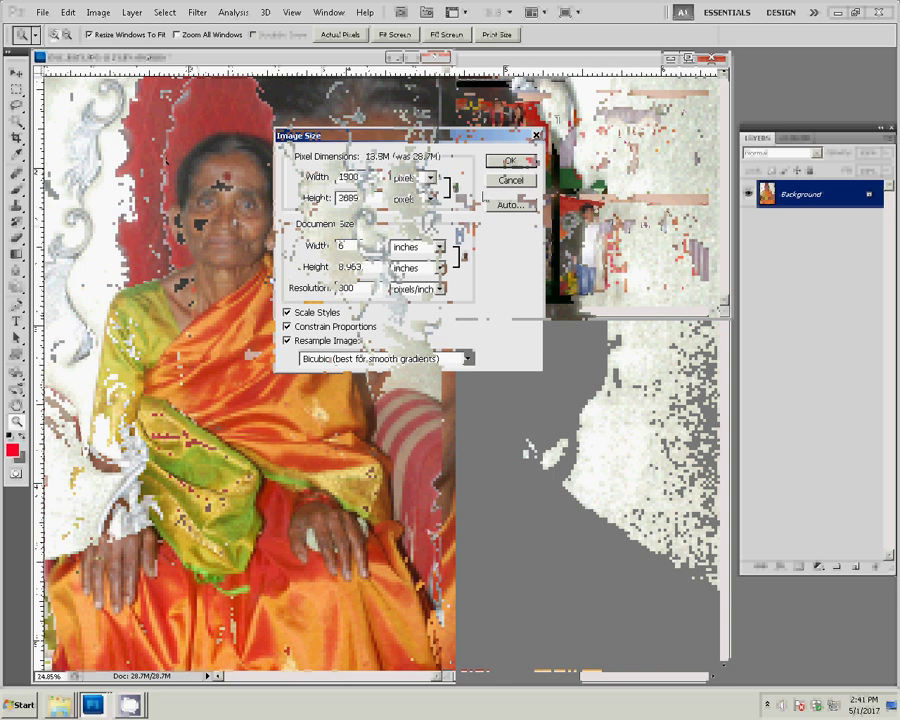
click(510, 164)
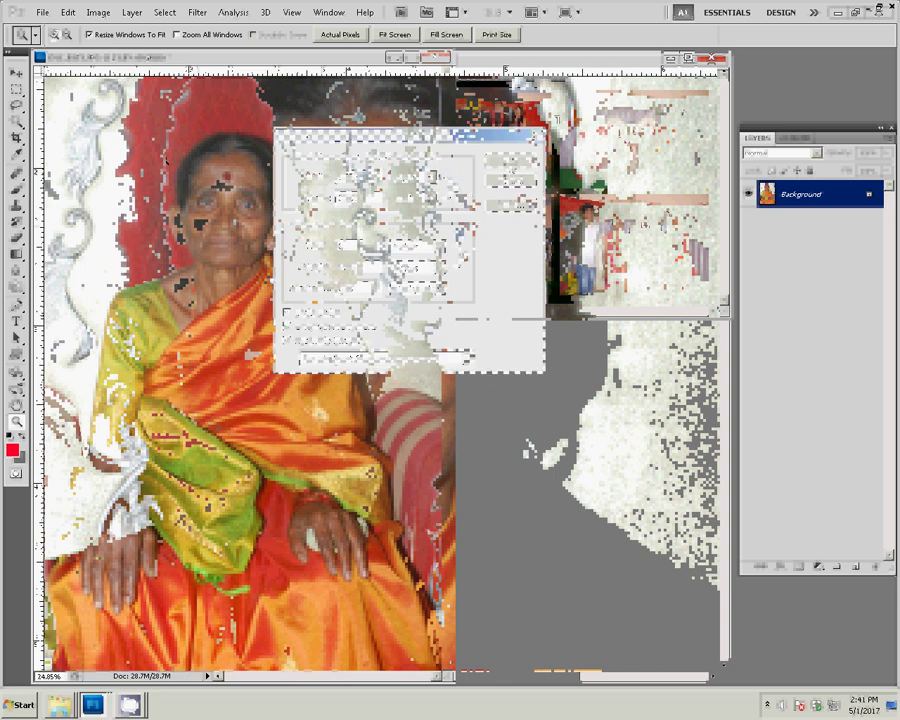
Zoom in on the face and duplicate the portrait onto Layer 1, keeping Background selected
click(179, 178)
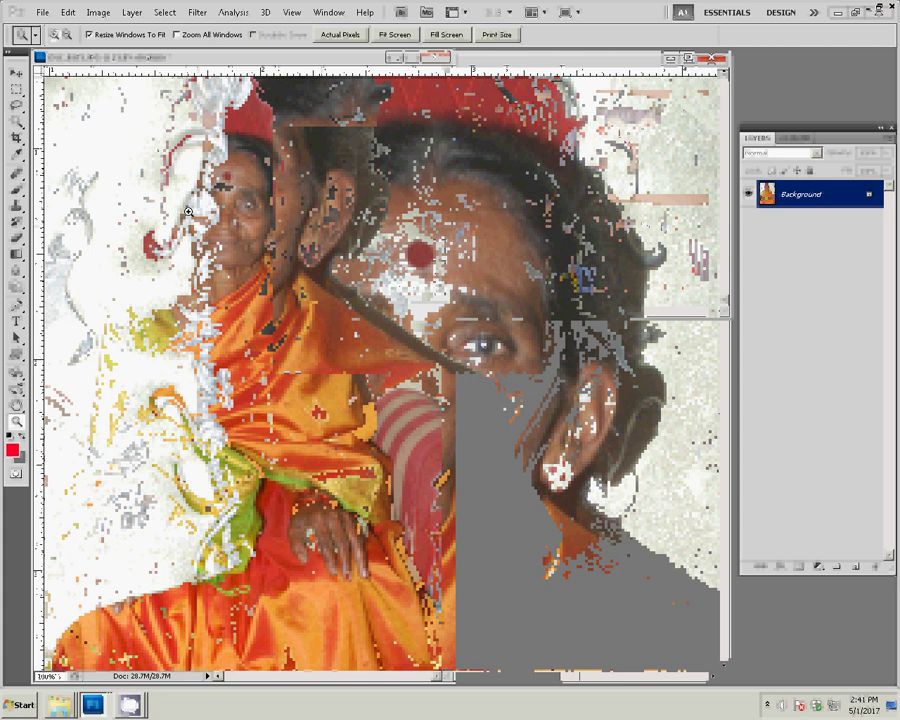
key(ctrl+j)
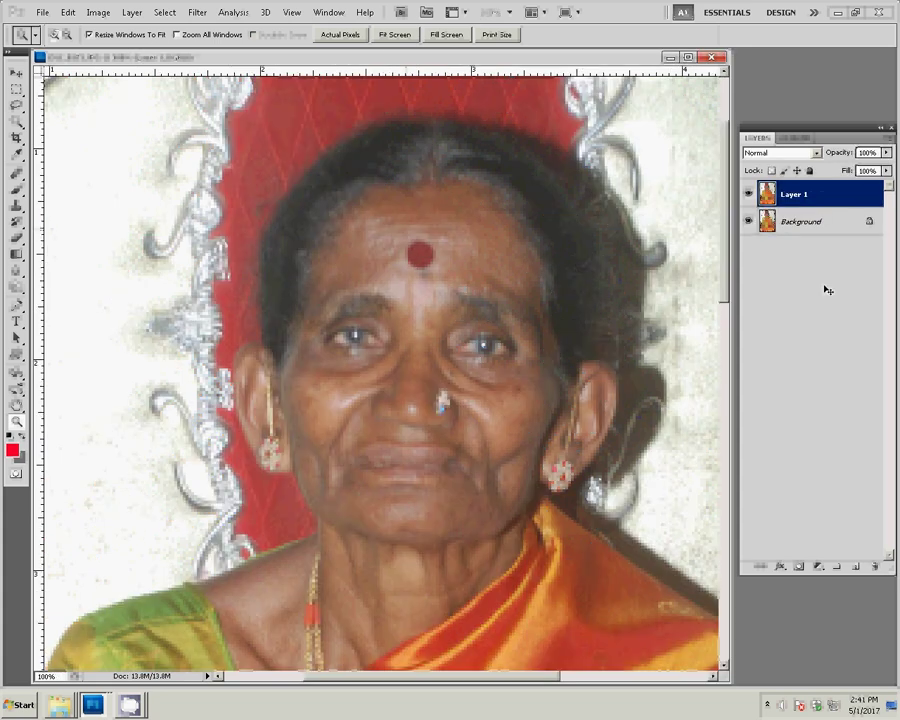
click(800, 221)
click(197, 12)
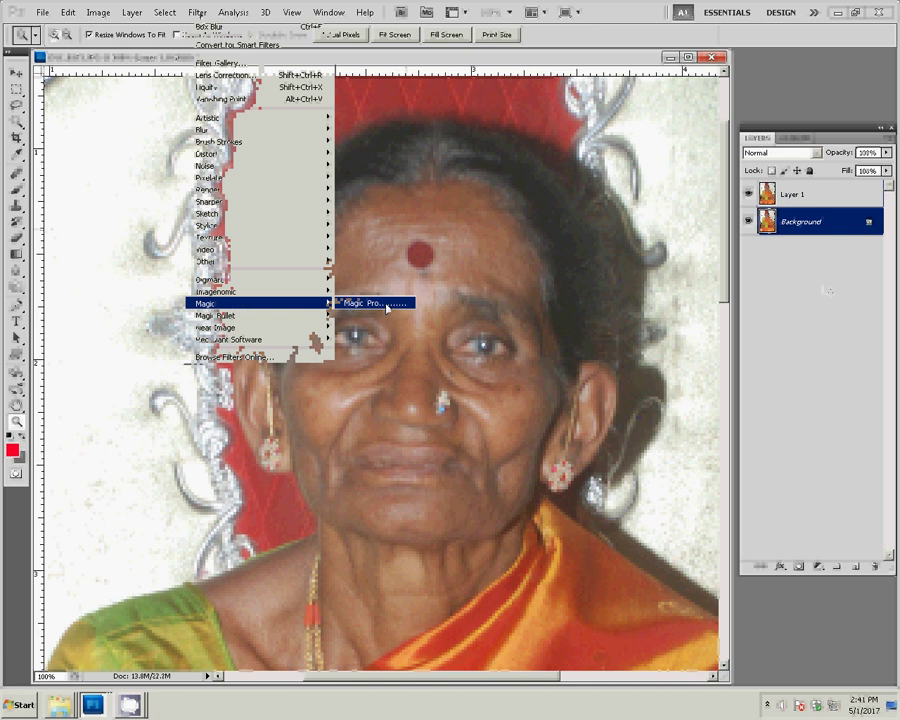
Apply Magic Pro with graininess 88 to the Background layer
click(386, 305)
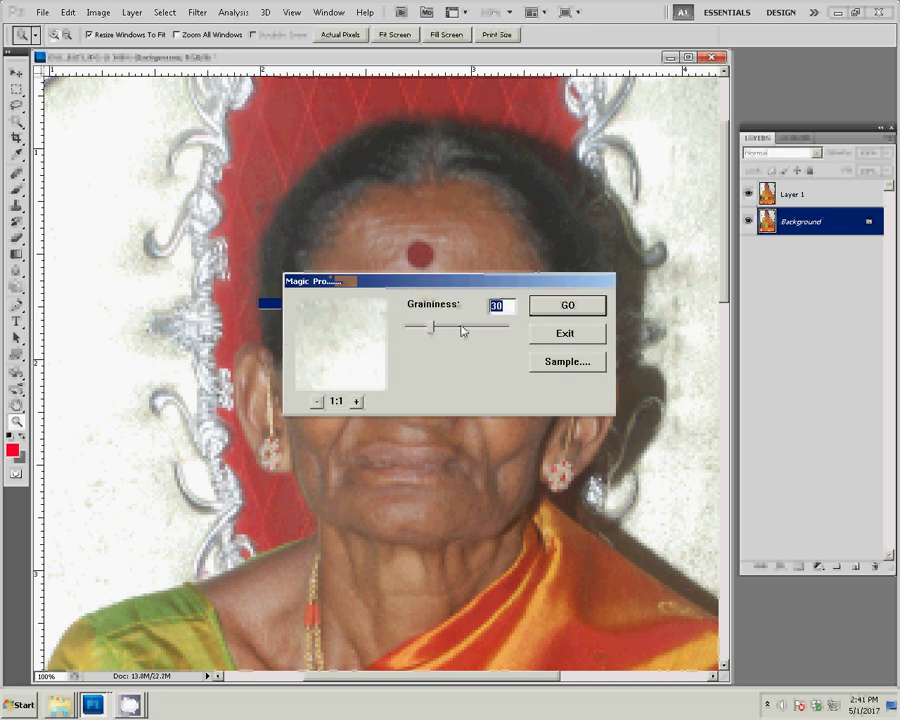
text(88)
click(576, 309)
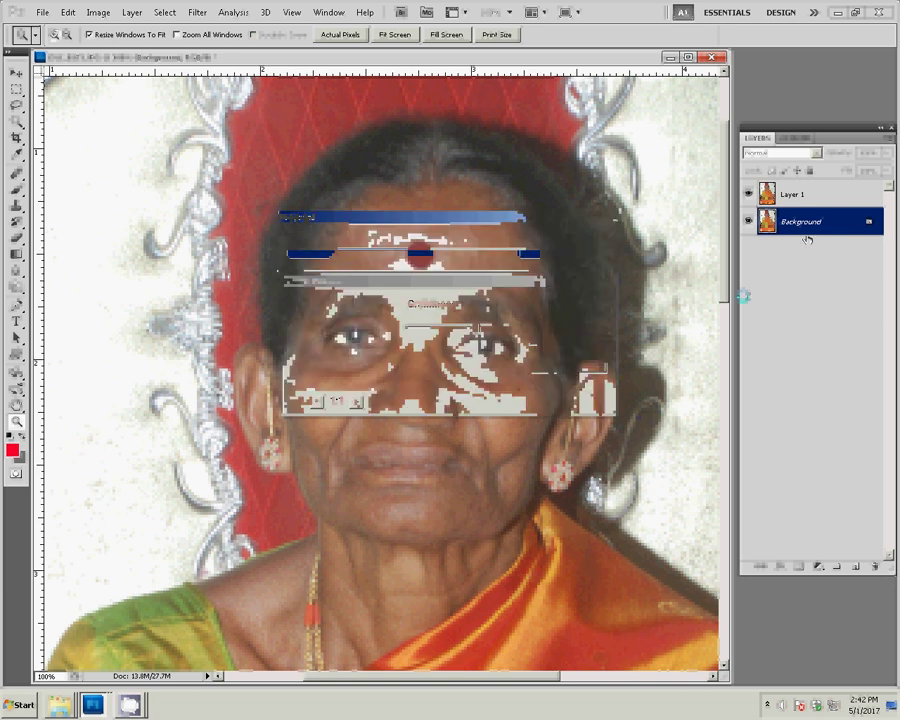
Select Layer 1, zoom the face to 200% and pick the Eraser
click(791, 194)
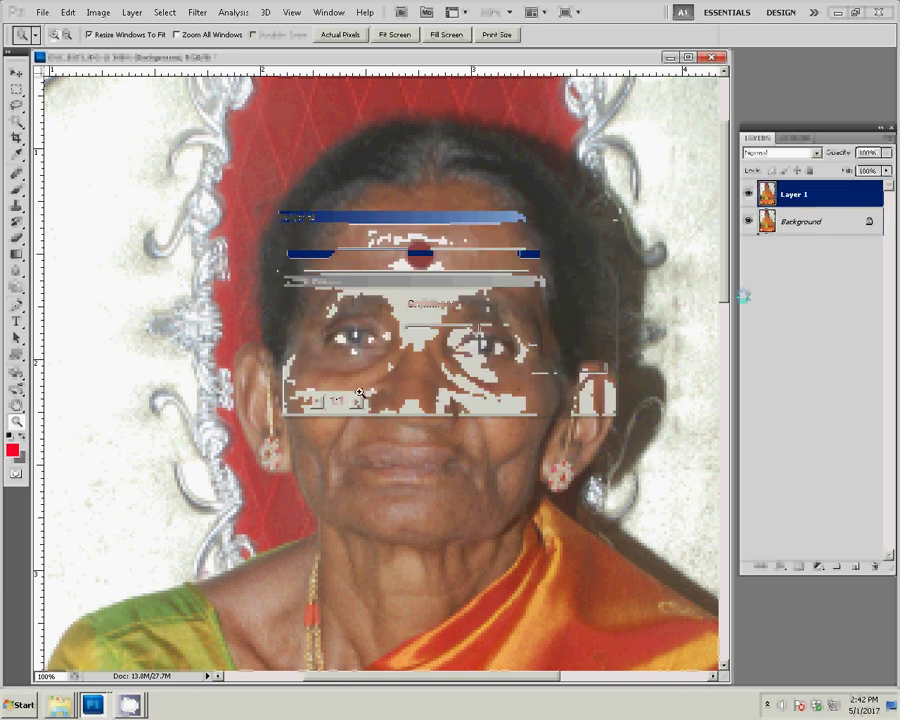
click(359, 392)
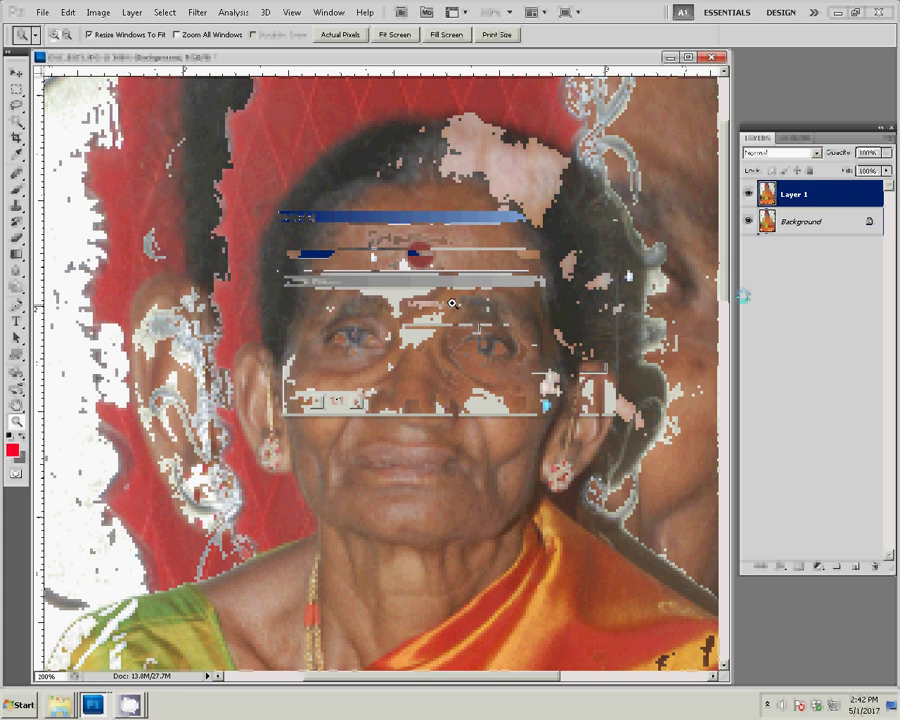
key(e)
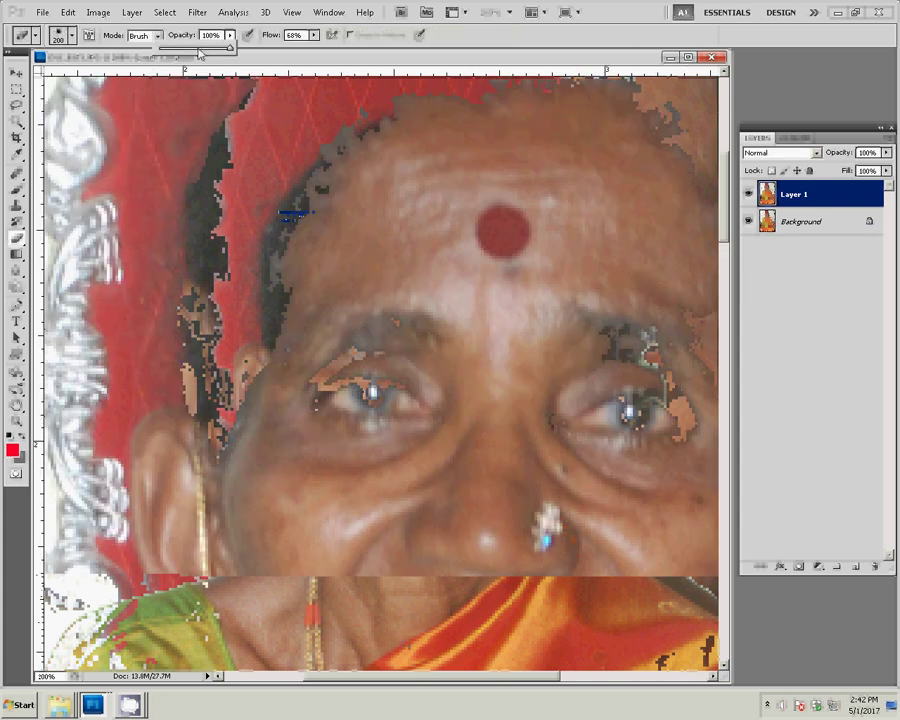
Erase Layer 1 over the face and neck with a 64% opacity, size 35 eraser
drag(229, 34, 205, 55)
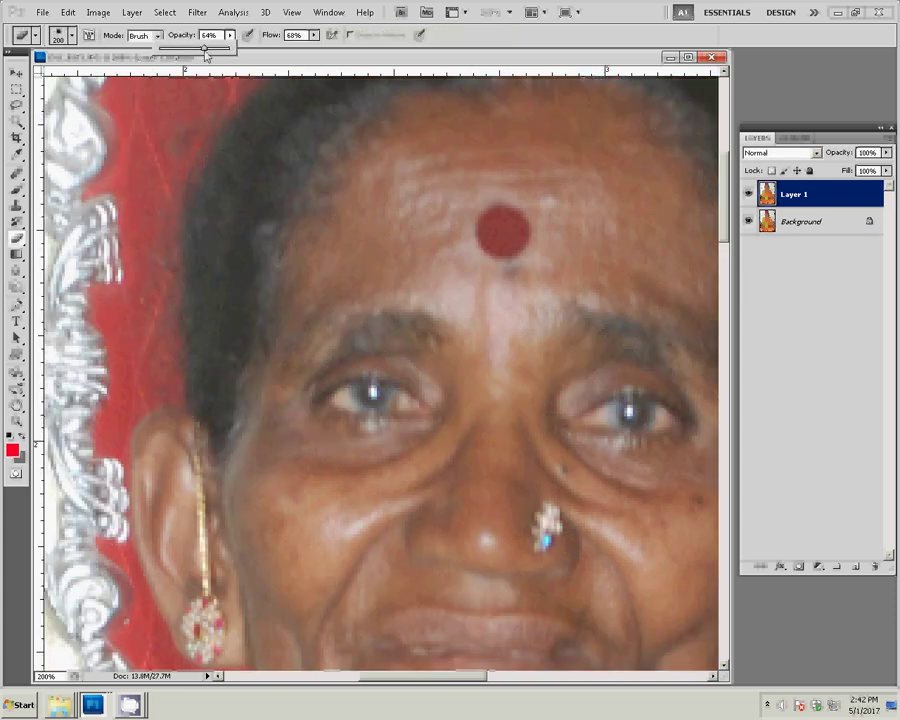
key(bracketleft)
key(bracketleft)
key(bracketleft)
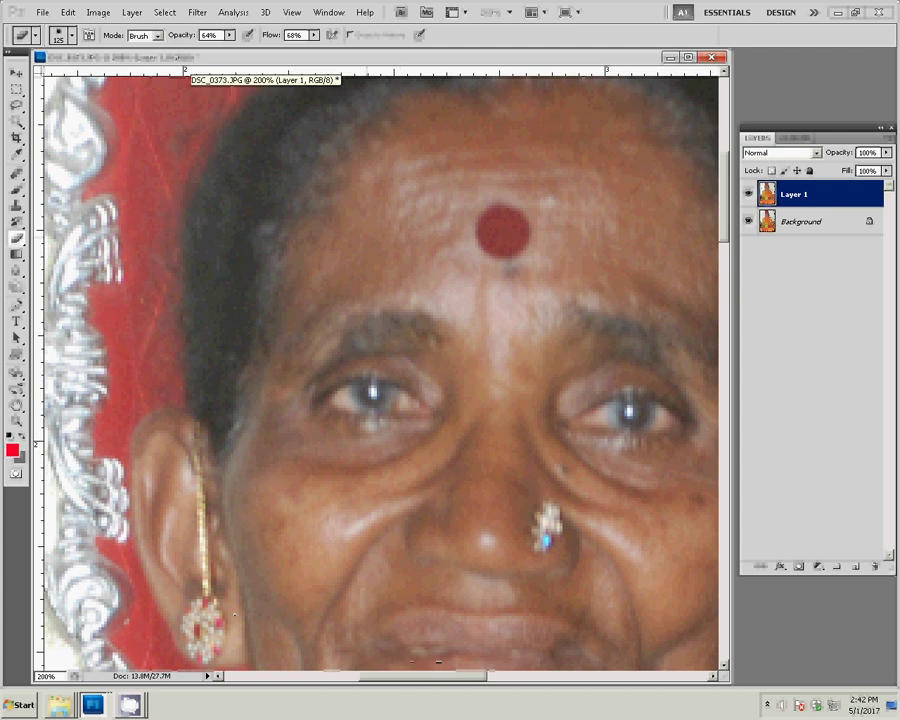
key(bracketleft)
key(bracketleft)
key(bracketleft)
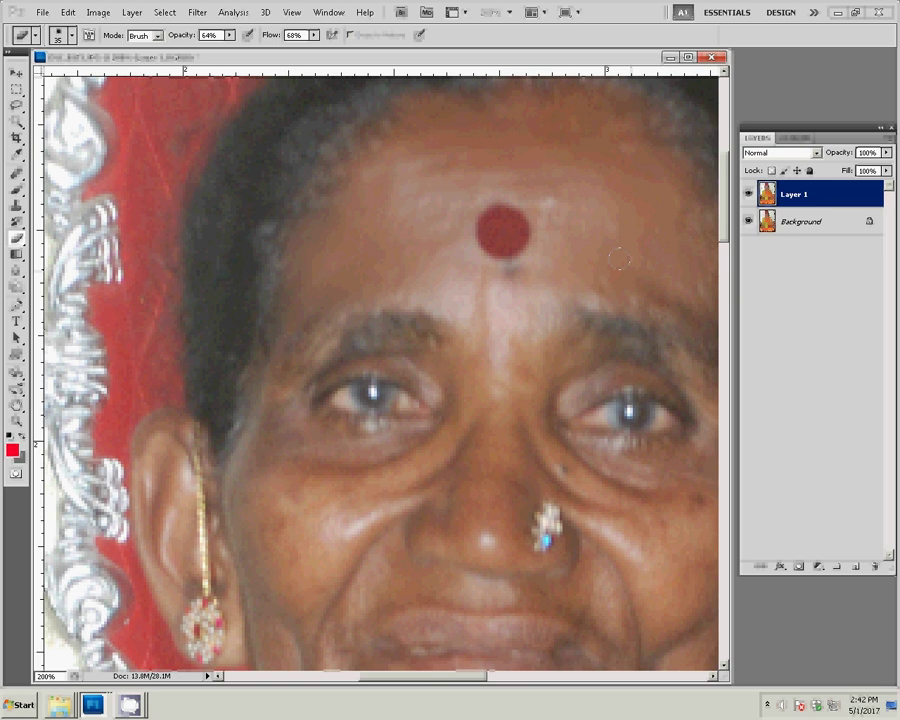
scroll(485, 337, down, 3)
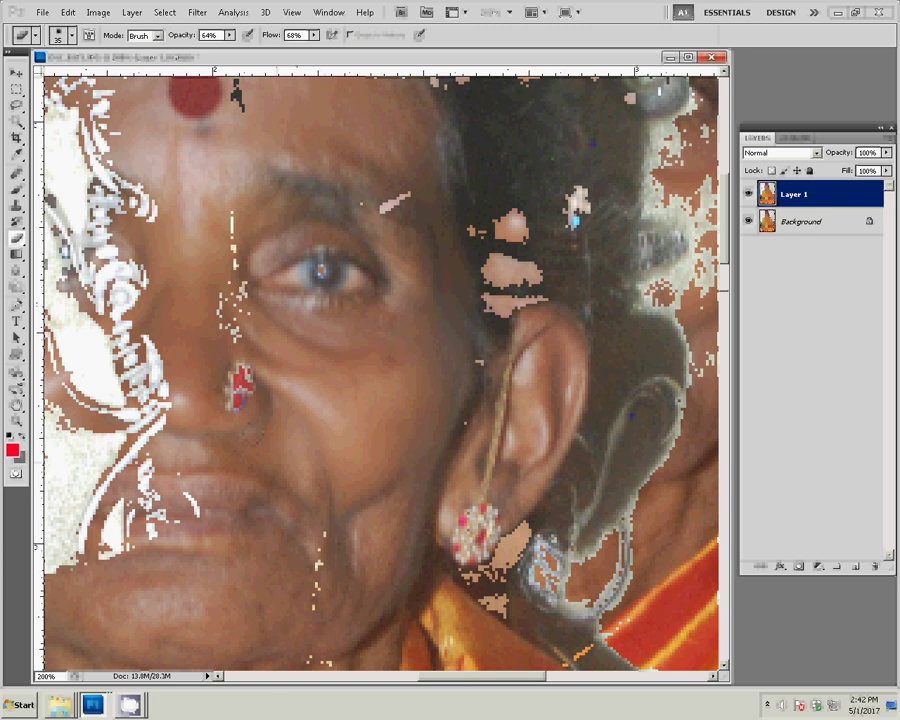
drag(622, 260, 585, 260)
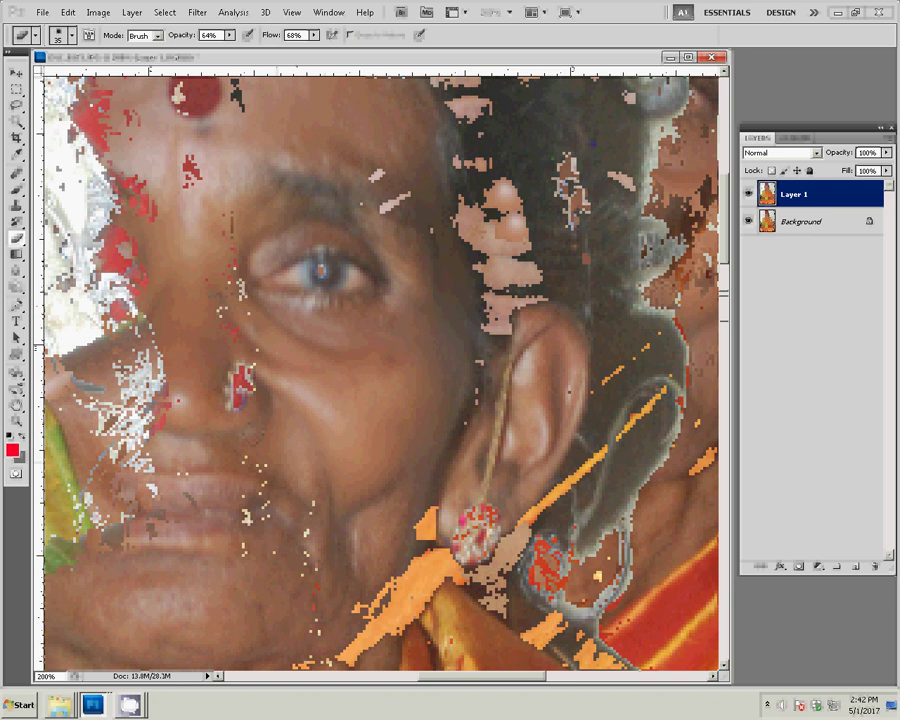
scroll(380, 325, down, 5)
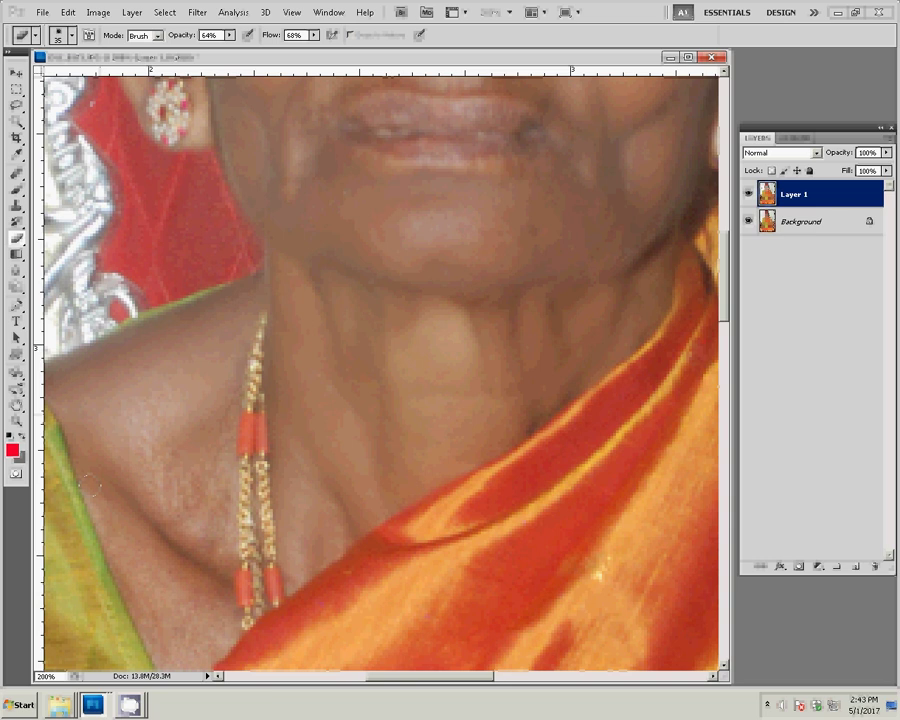
key(z)
right_click(483, 373)
Zoom out to the full portrait and draw an elliptical marquee around the seated woman
click(500, 381)
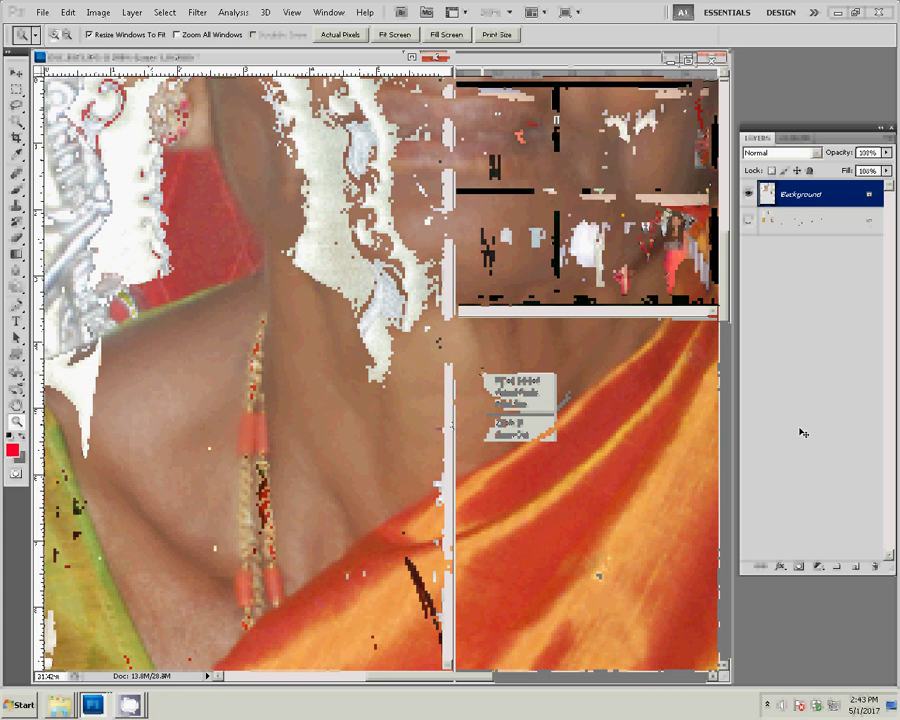
key(m)
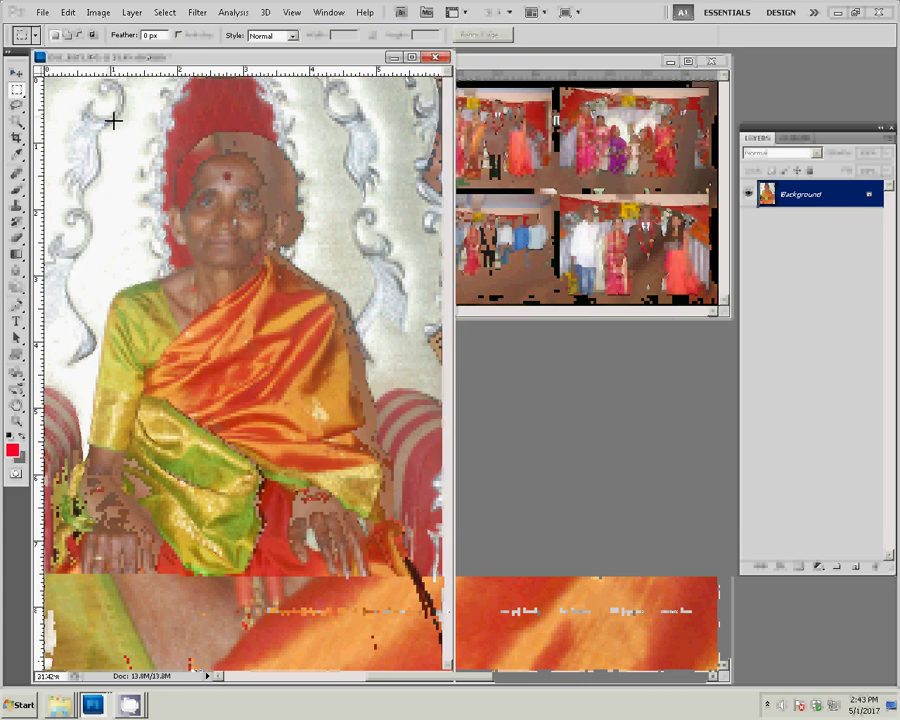
right_click(16, 89)
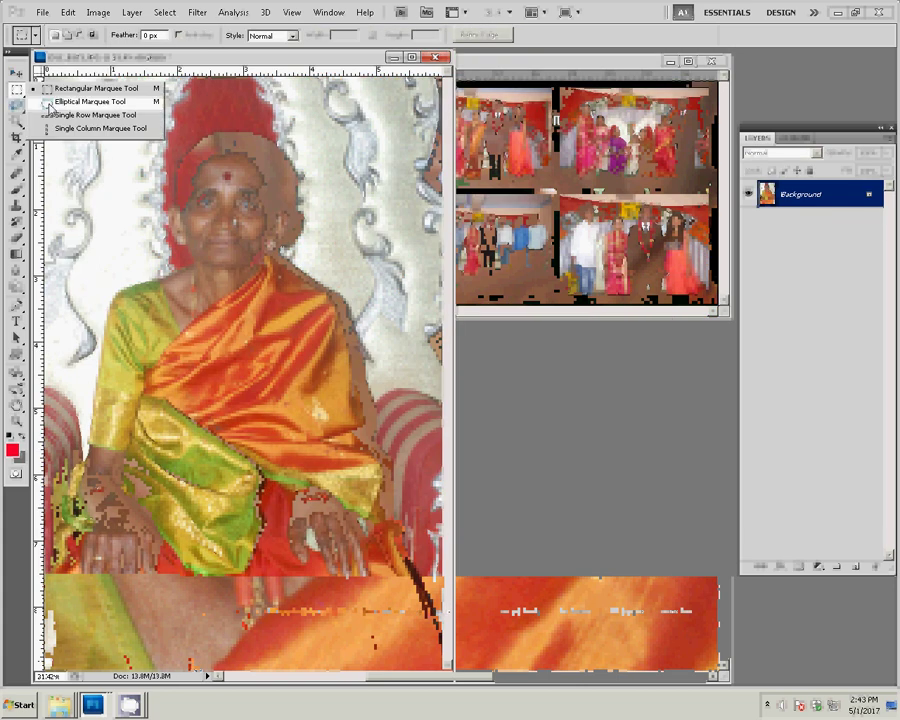
click(48, 102)
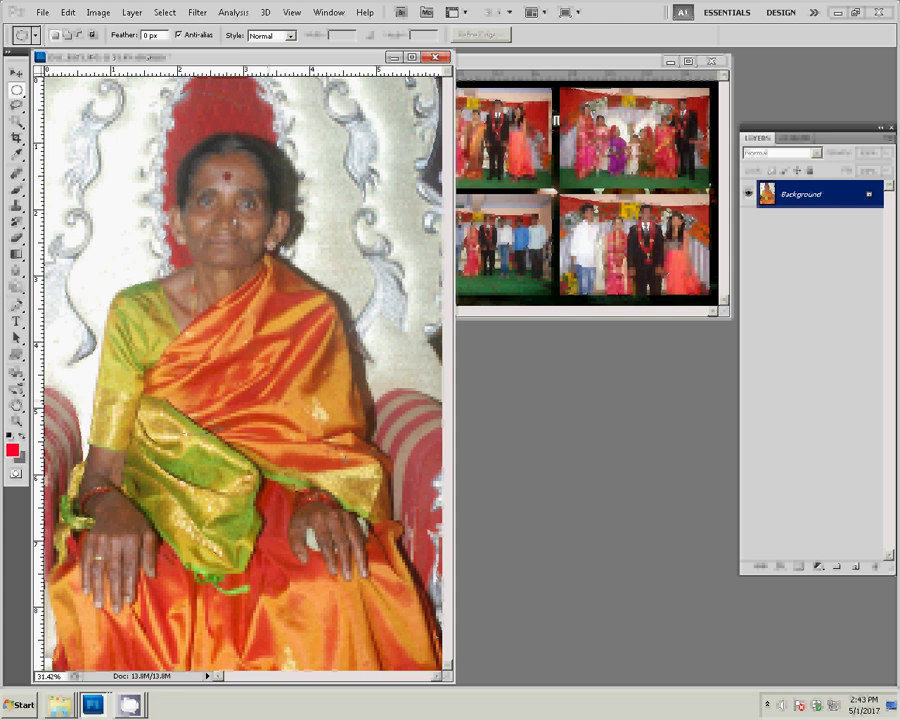
mouse_move(80, 85)
mouse_down()
mouse_move(440, 520)
mouse_move(440, 660)
mouse_up()
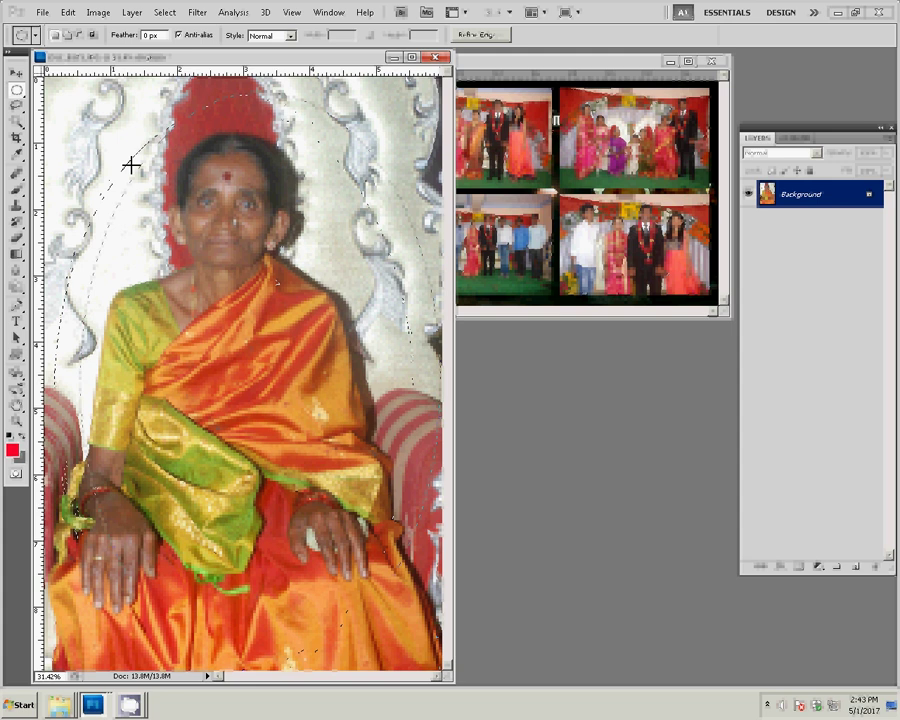
scroll(105, 153, down, 1)
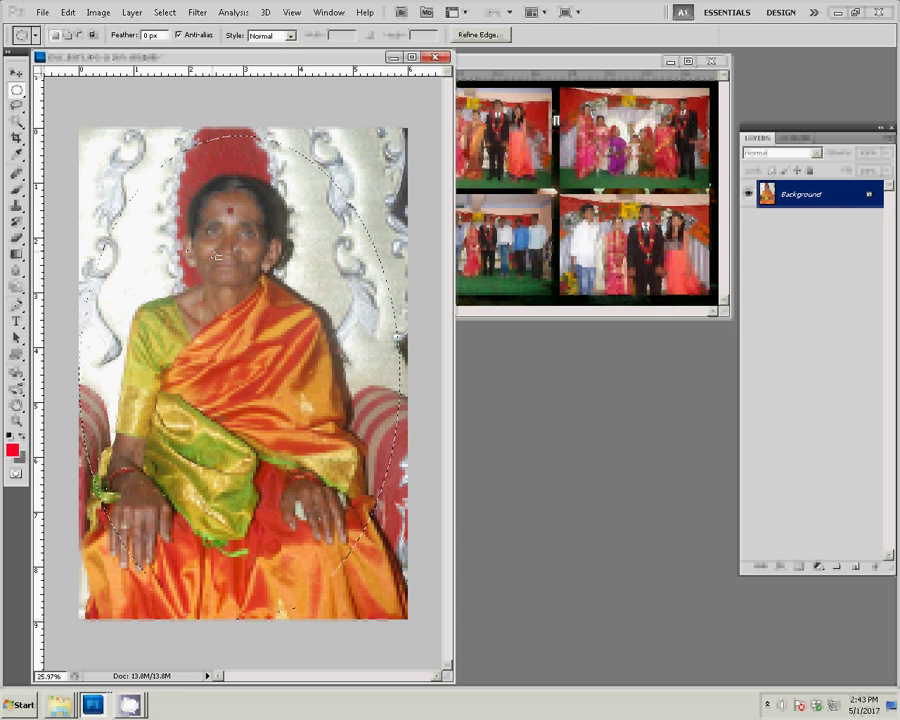
click(335, 548)
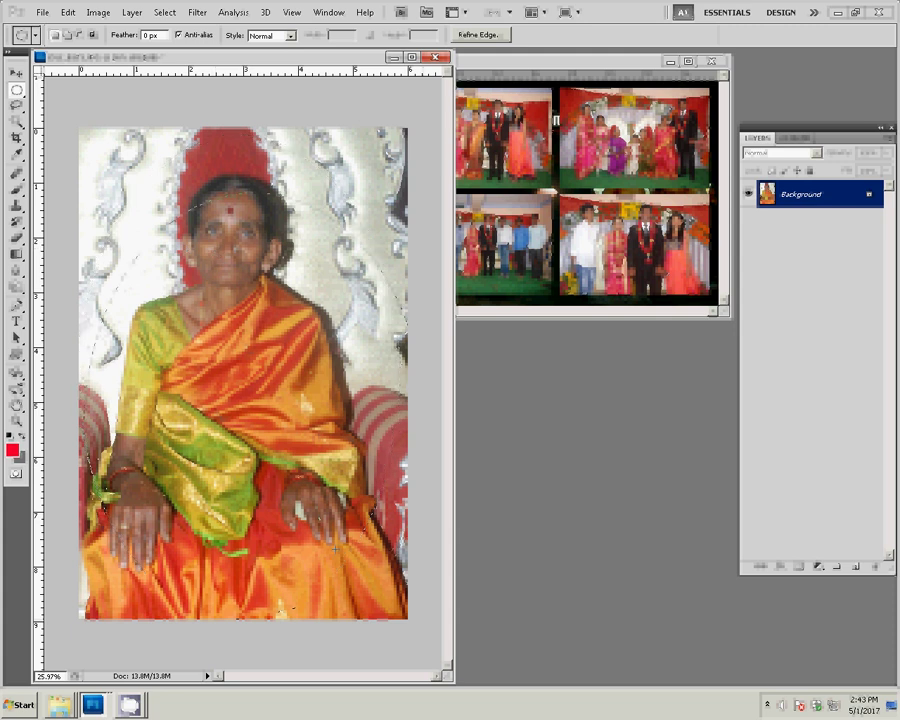
Restore the oval selection and pick the circle custom shape
key(ctrl+z)
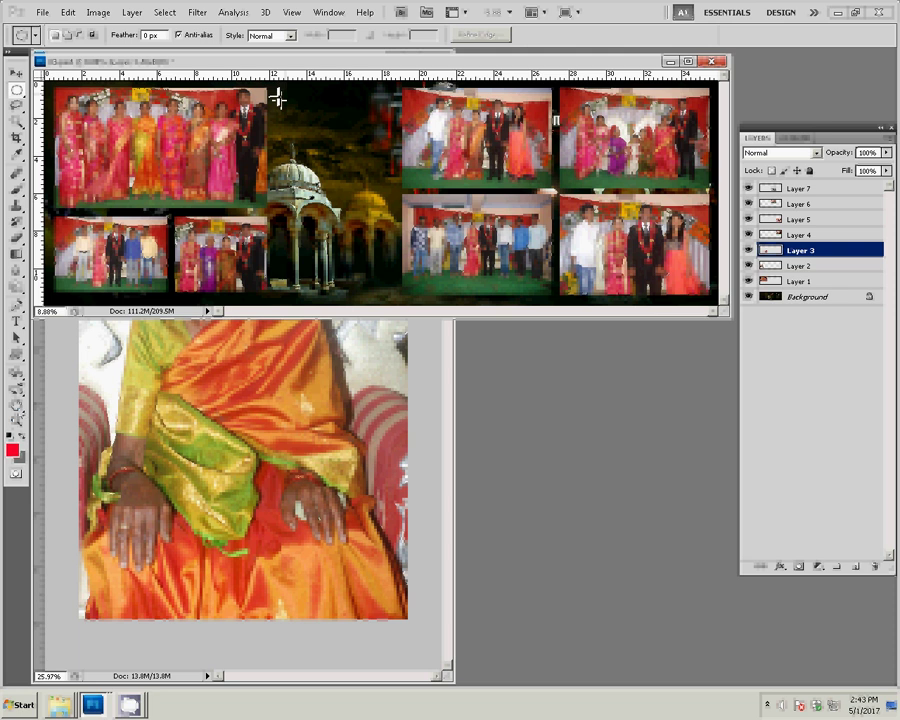
key(u)
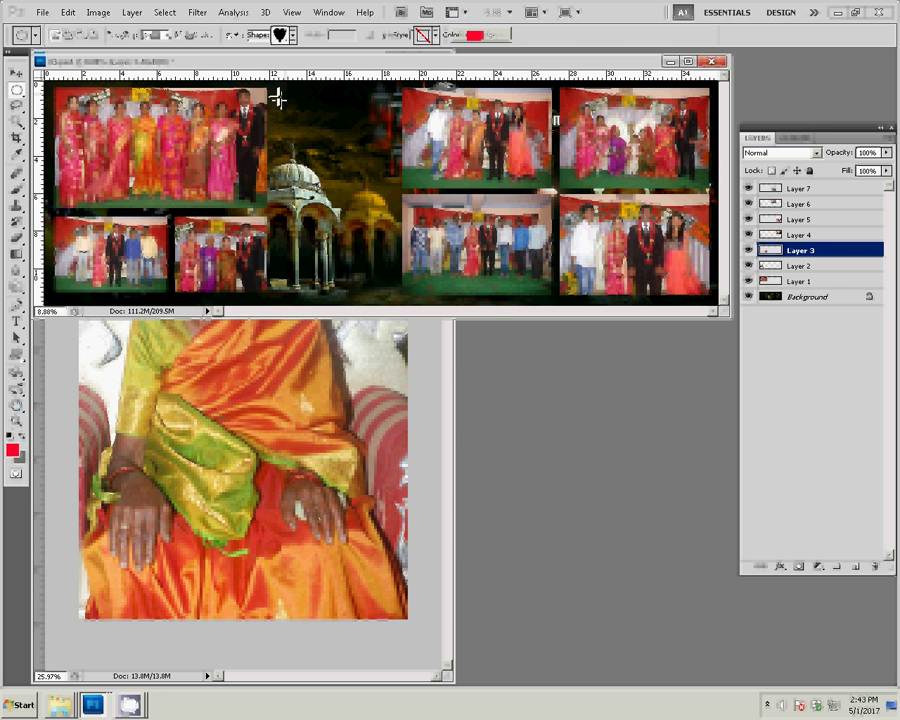
click(290, 35)
scroll(248, 68, down, 3)
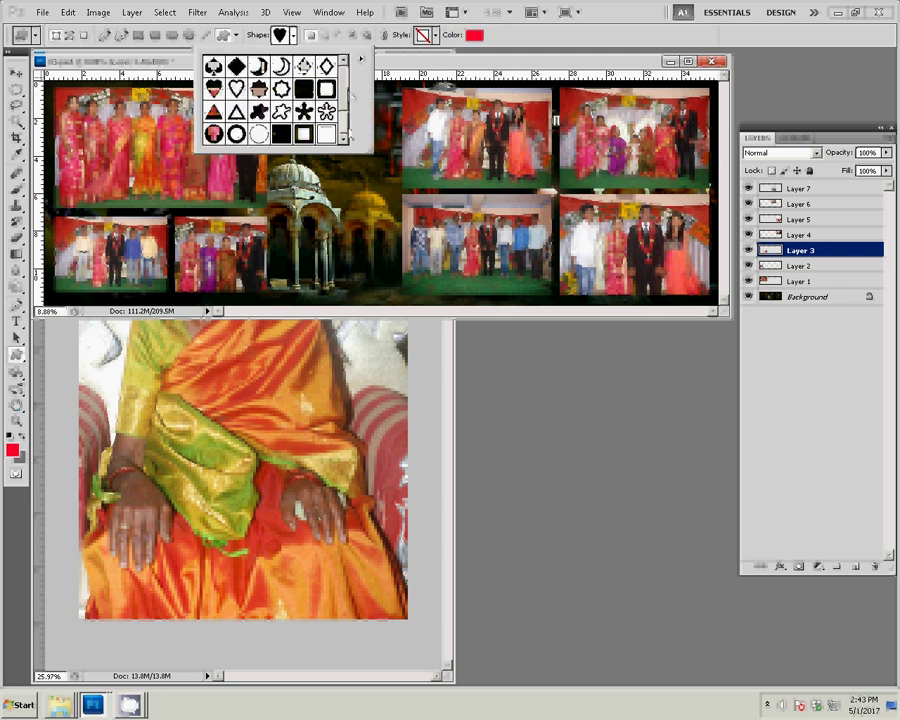
click(214, 133)
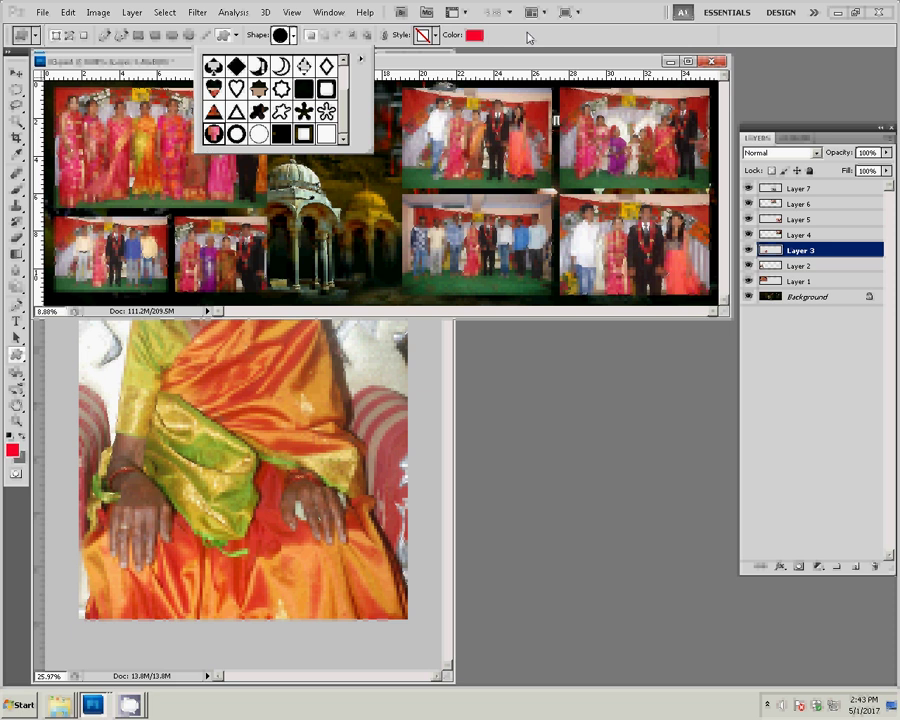
Set the shape fill colour to blue-violet #5005fa
click(422, 37)
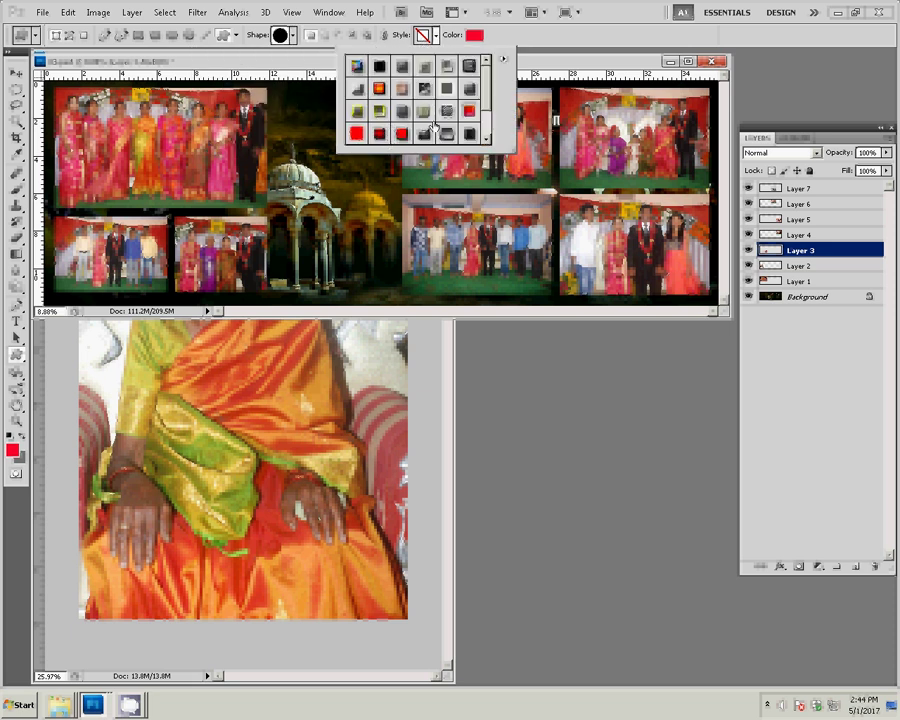
click(475, 40)
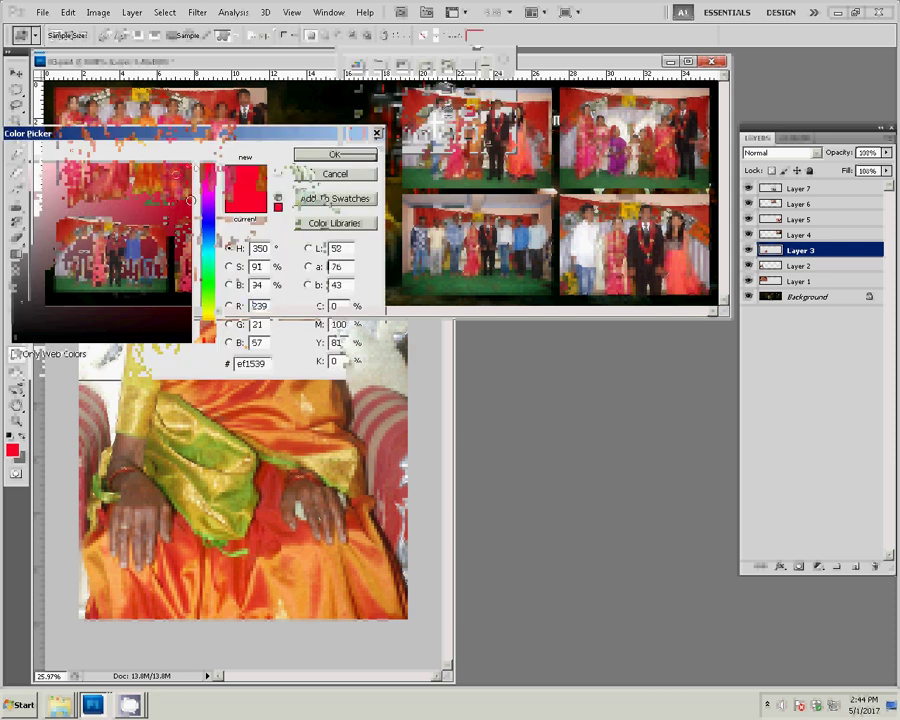
click(208, 210)
click(176, 174)
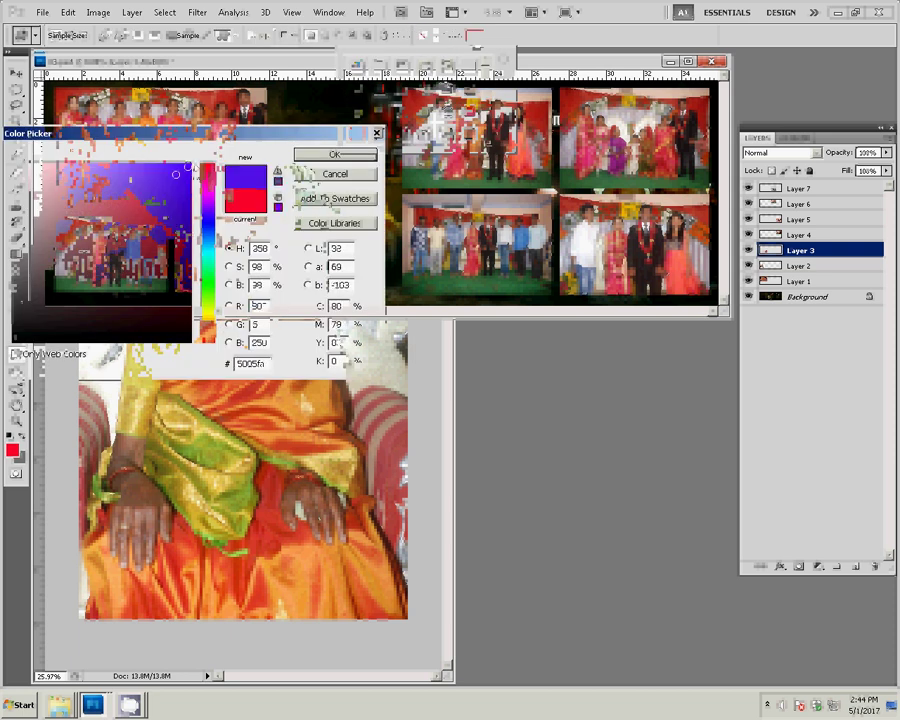
click(345, 156)
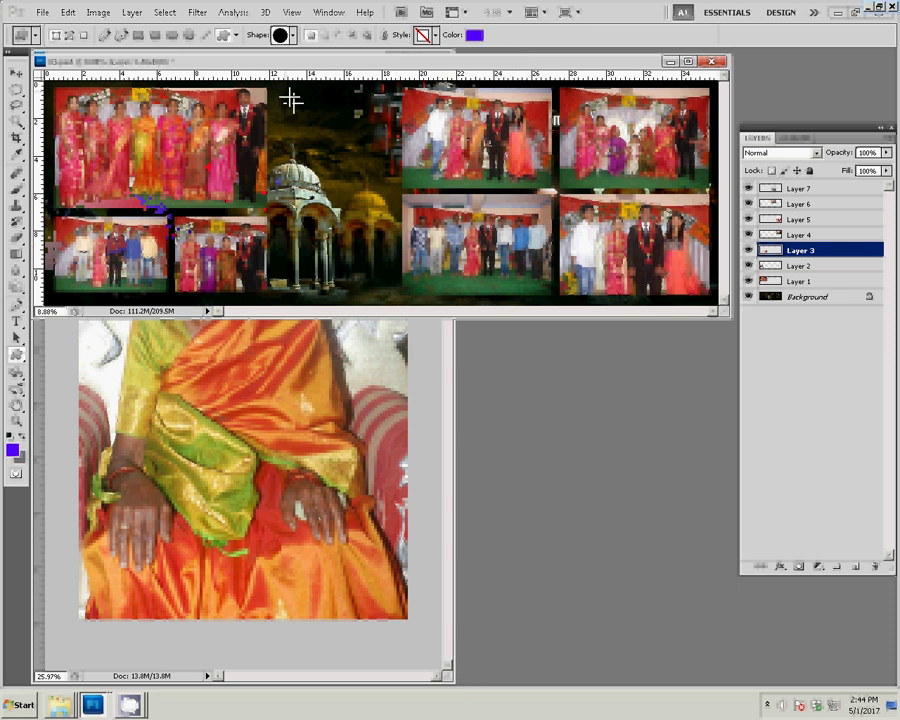
Drag a blue-violet oval over the central palace area and commit it as Shape 2
mouse_move(291, 99)
mouse_down()
mouse_move(378, 286)
mouse_move(367, 285)
mouse_up()
mouse_move(276, 95)
mouse_down()
mouse_move(355, 239)
mouse_move(372, 293)
mouse_up()
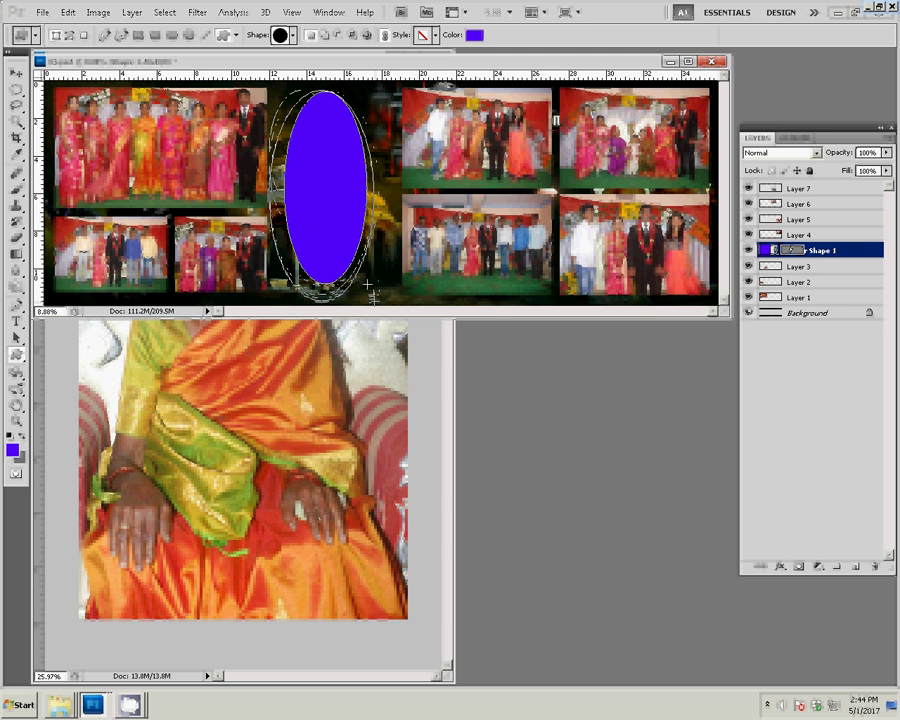
drag(368, 287, 368, 287)
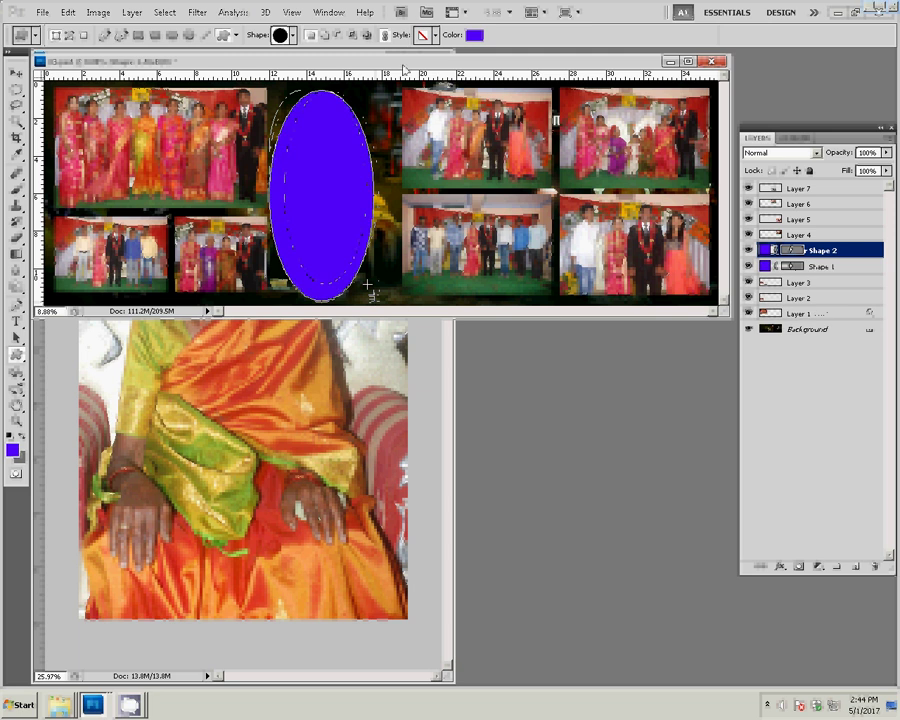
key(Return)
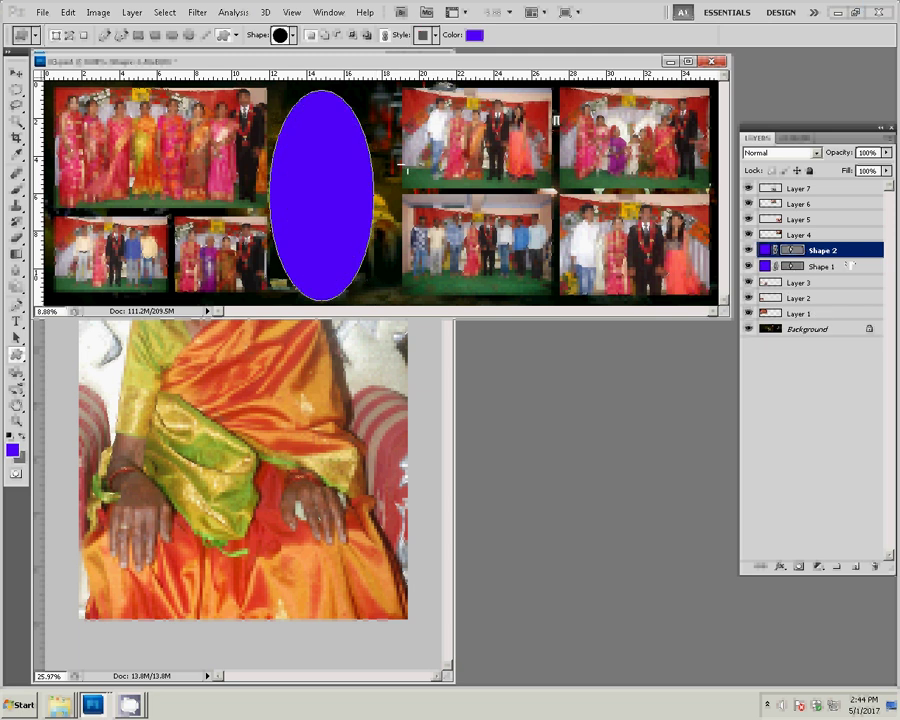
key(v)
key(w)
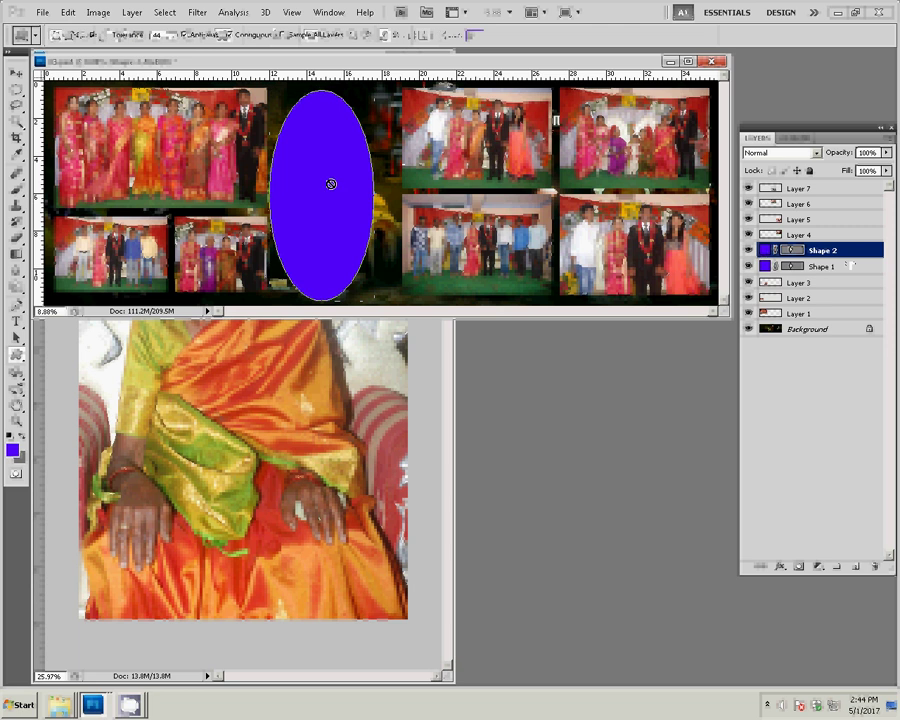
Rasterize Shape 2 and Magic Wand-select the oval, cancelling the Feather dialog
right_click(826, 250)
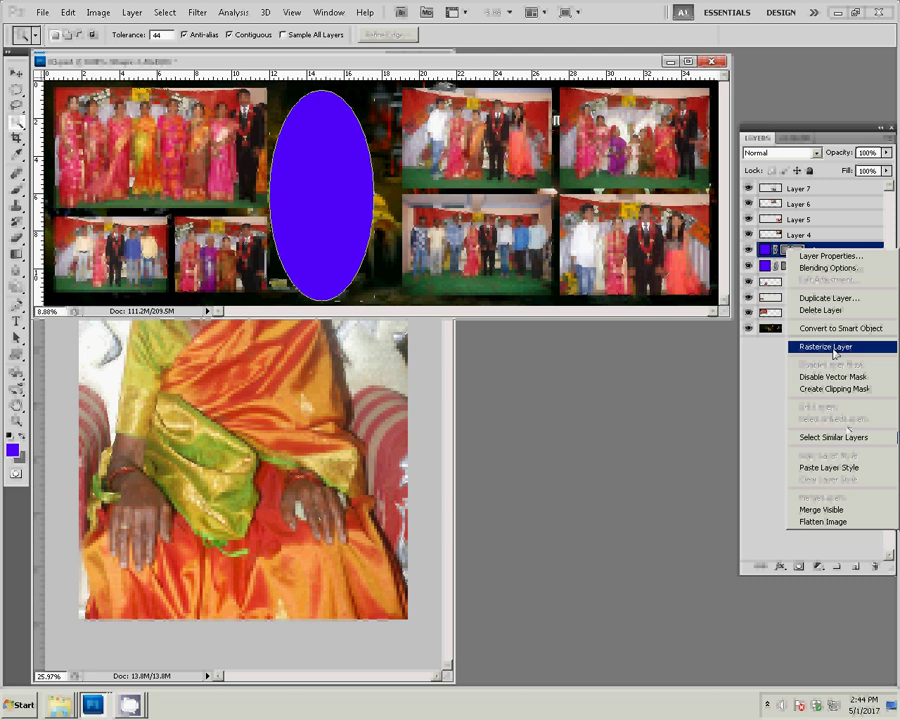
click(703, 289)
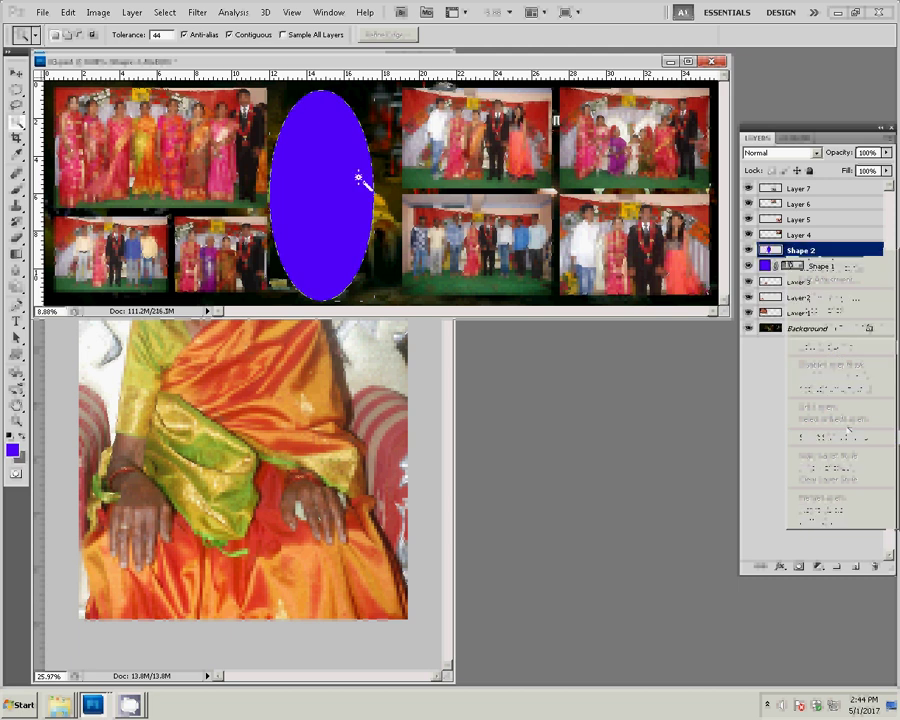
click(316, 183)
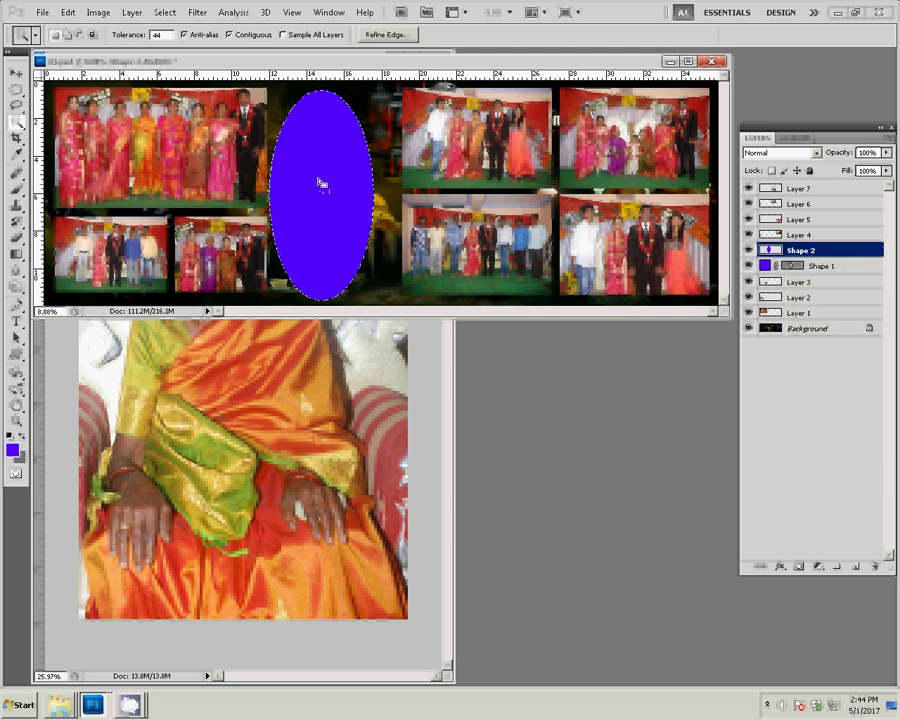
right_click(322, 181)
click(378, 289)
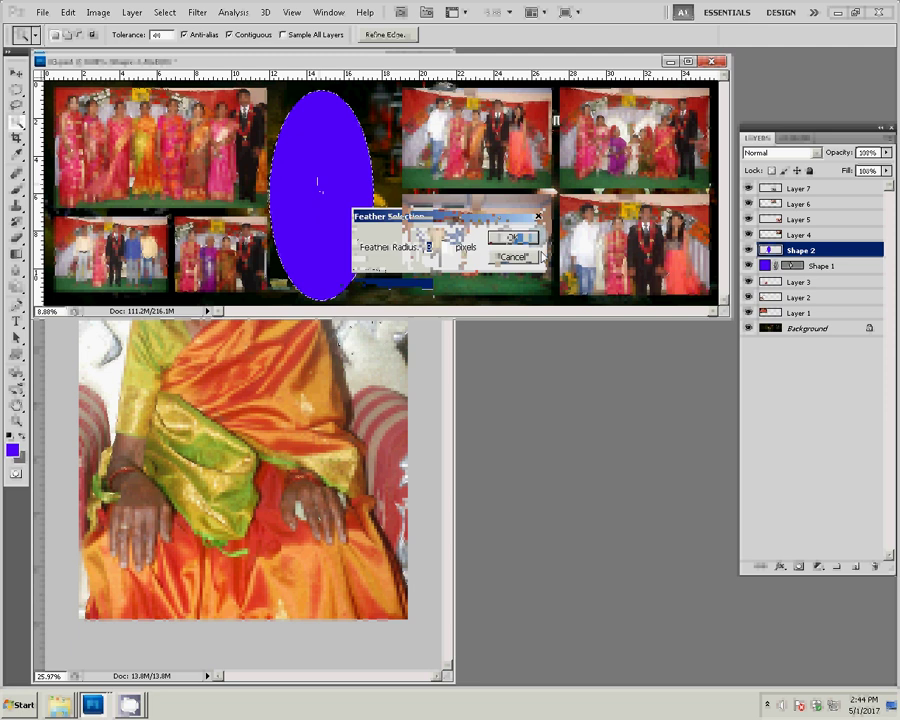
click(537, 257)
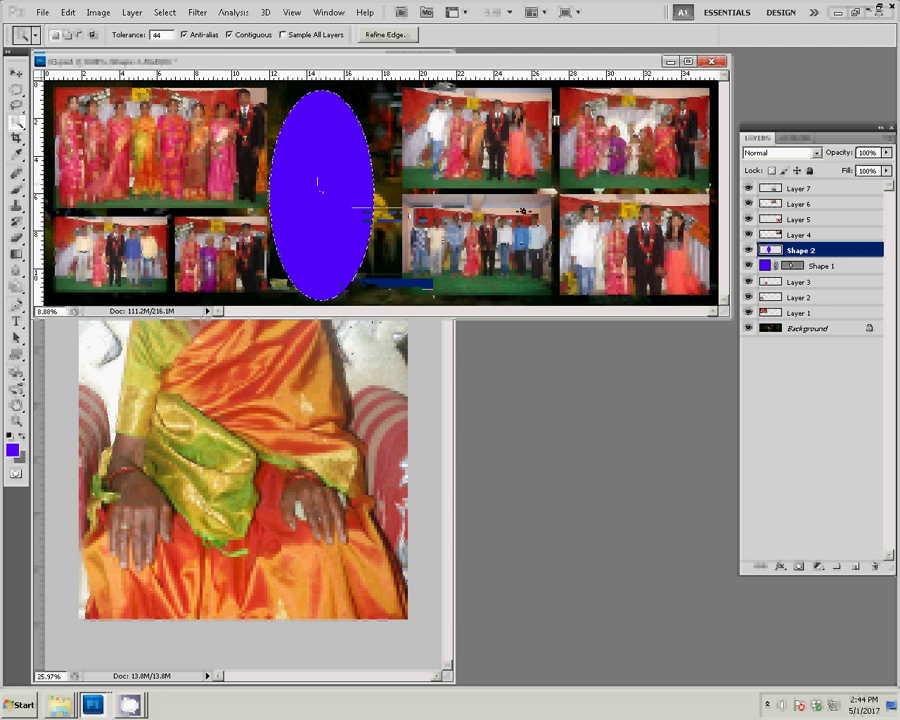
click(68, 12)
mouse_move(92, 135)
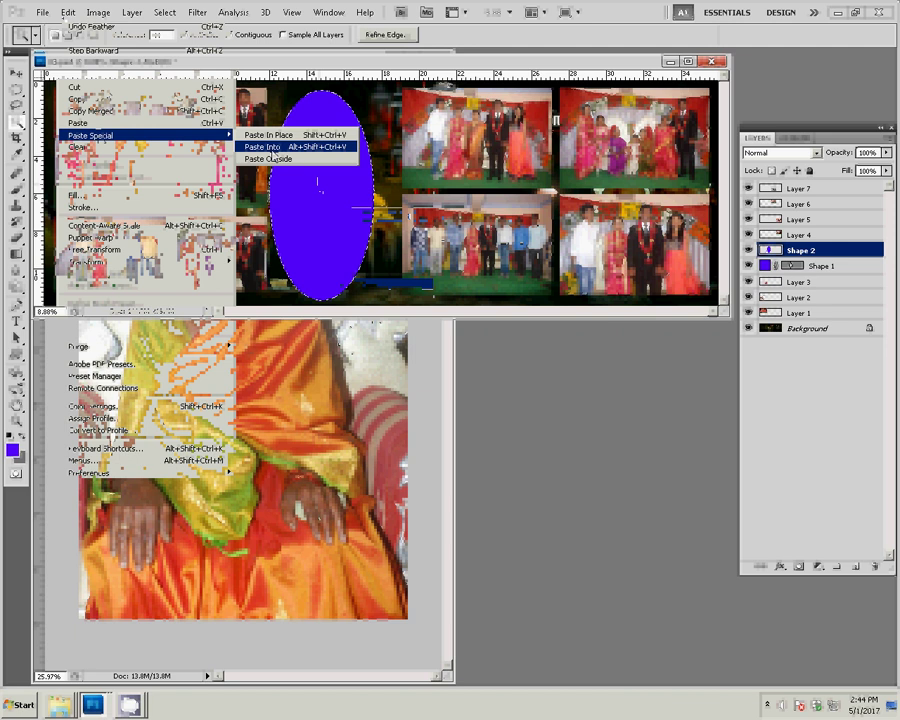
Paste the portrait into the oval, scale it to about 141% and shift it upward
click(265, 148)
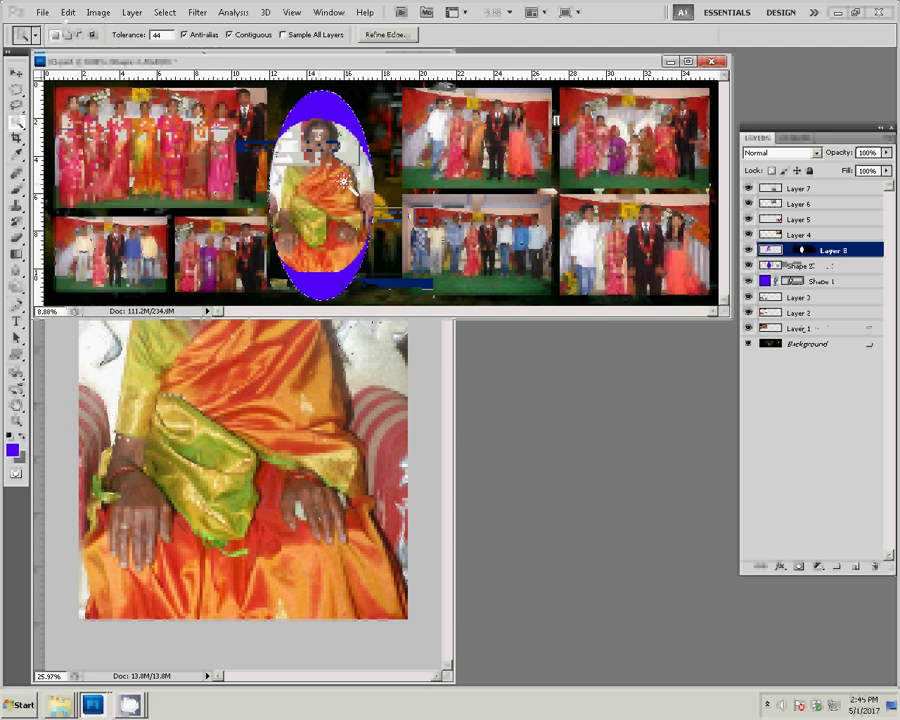
key(v)
key(ctrl+t)
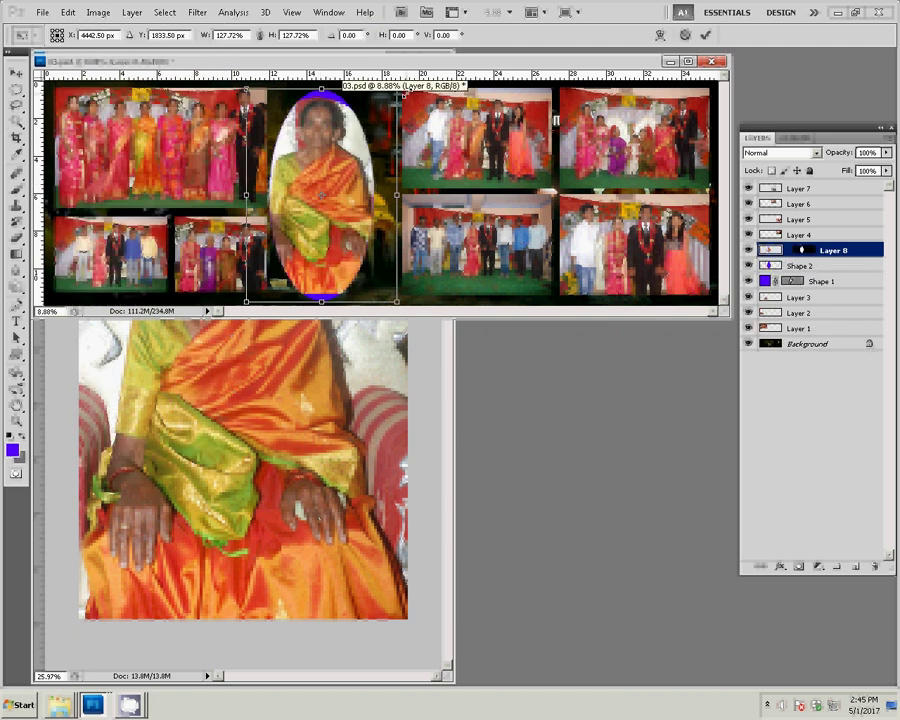
drag(398, 302, 401, 305)
drag(384, 112, 380, 105)
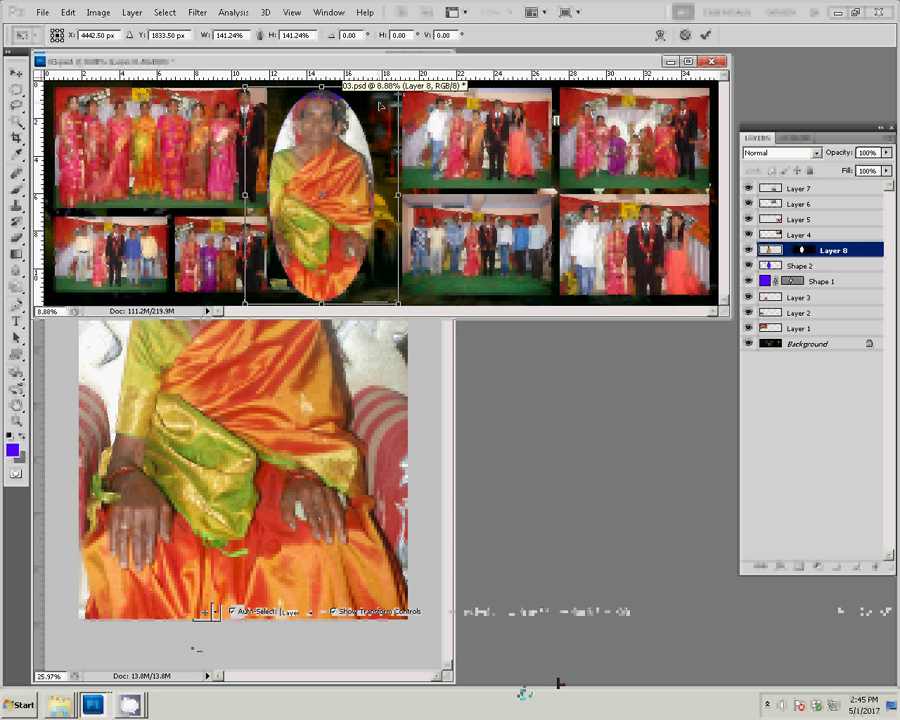
key(Return)
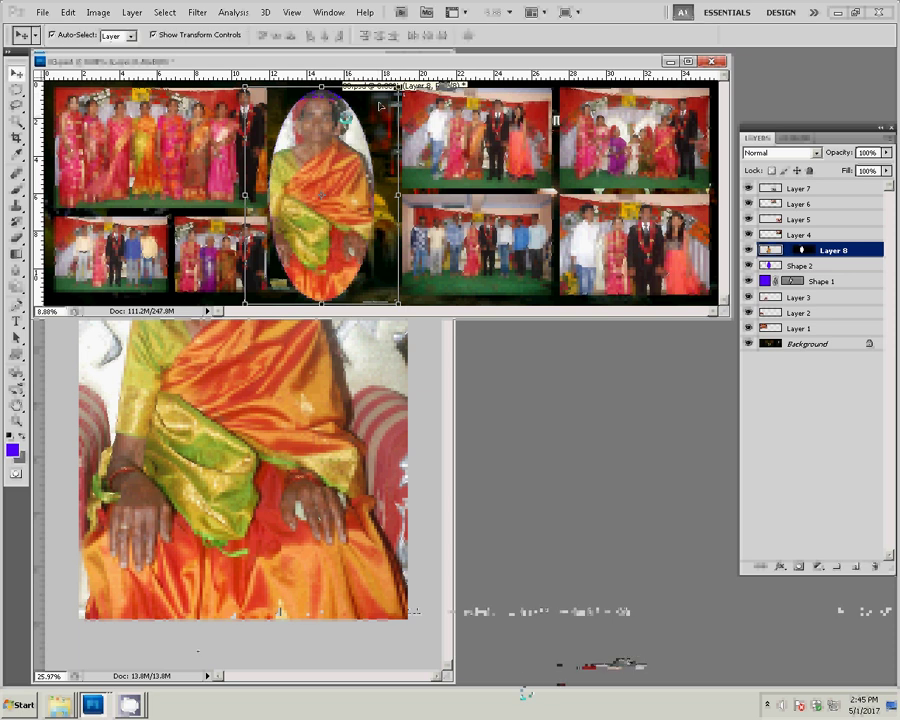
key(Down)
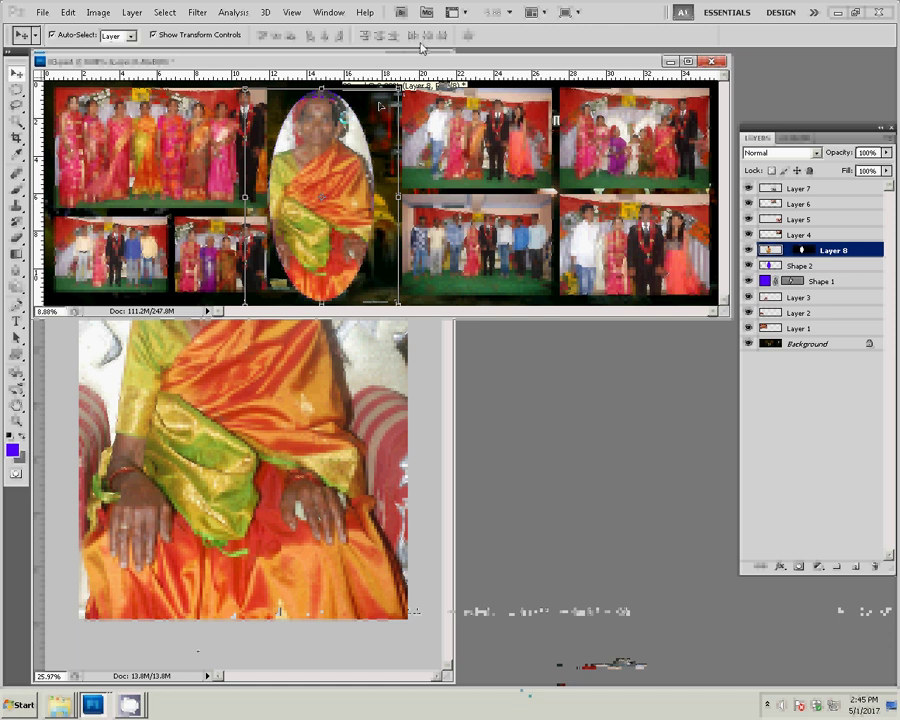
Save As '28' into I:\k5 and accept the Photoshop Format Options
key(ctrl+shift+s)
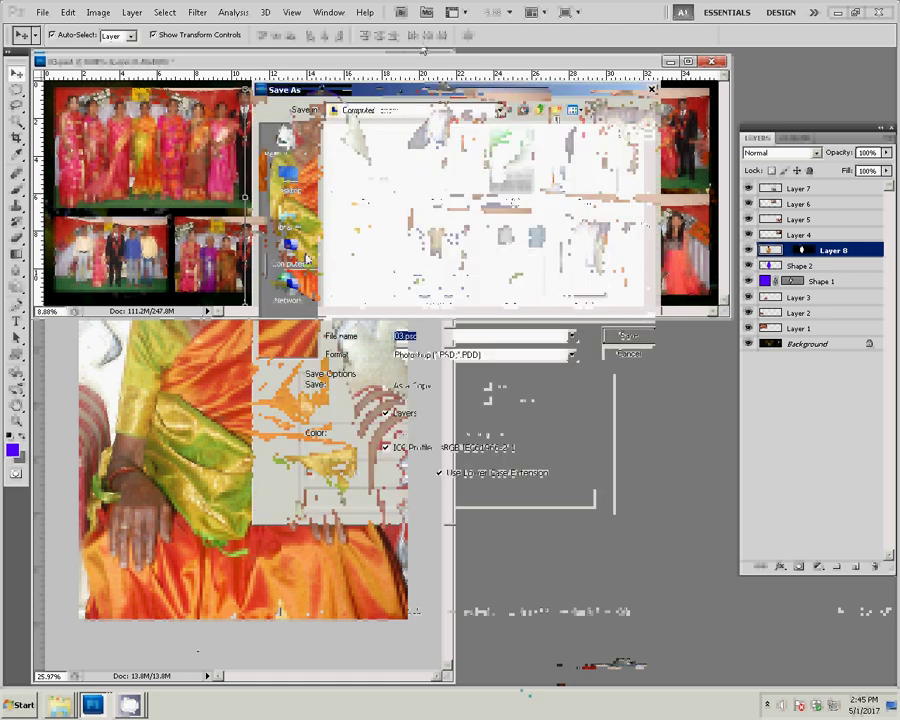
click(362, 203)
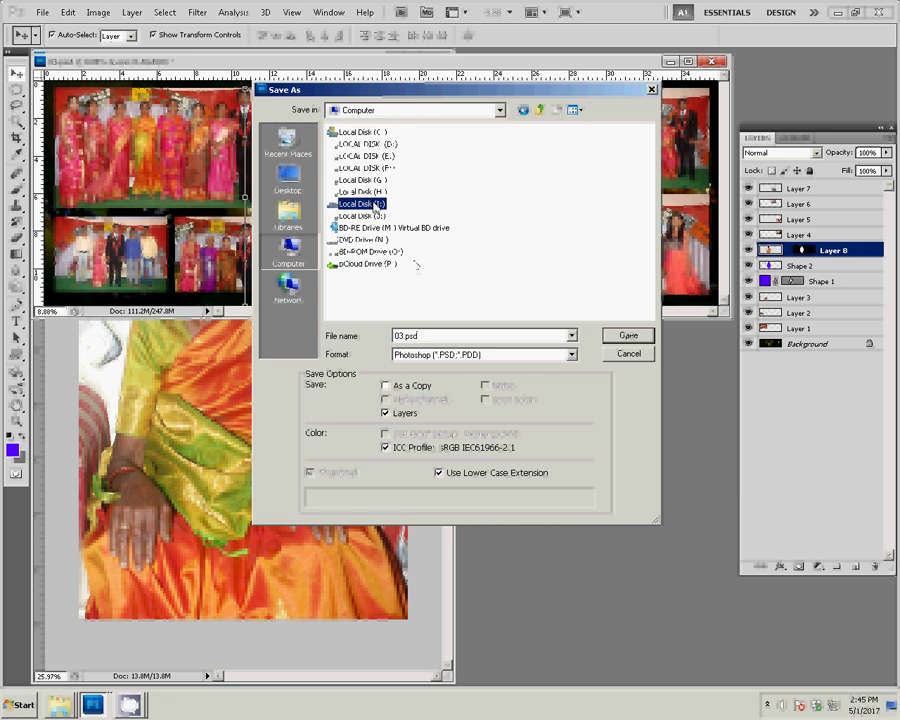
click(627, 336)
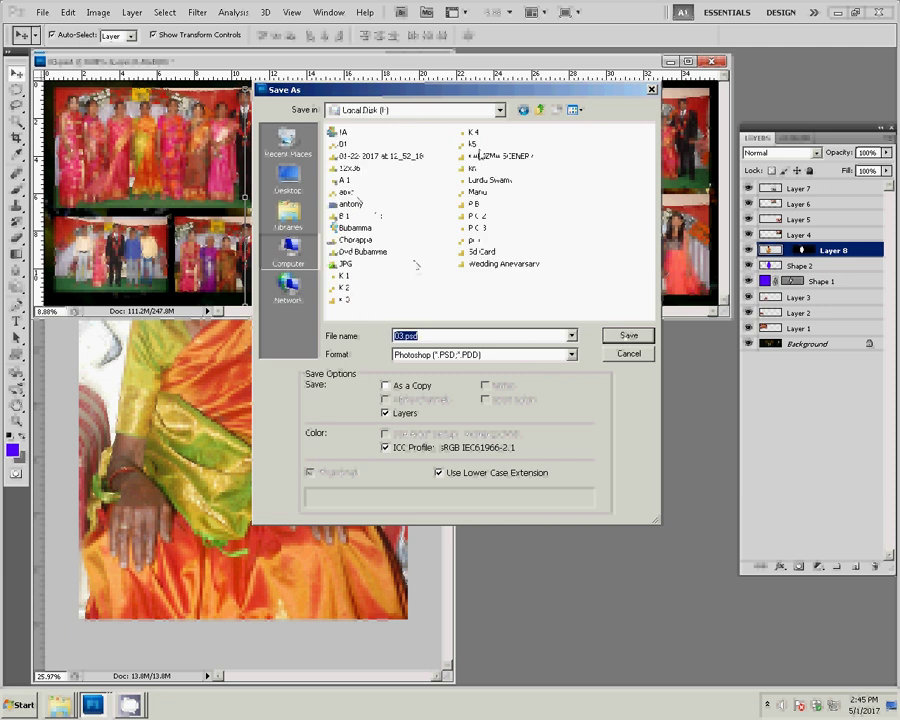
click(627, 336)
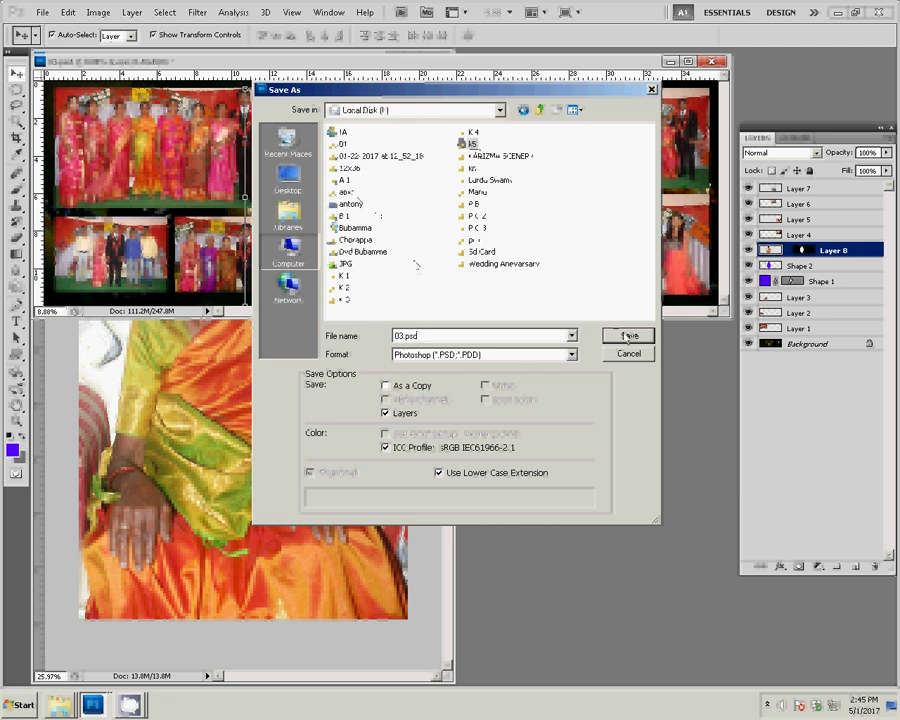
text(28)
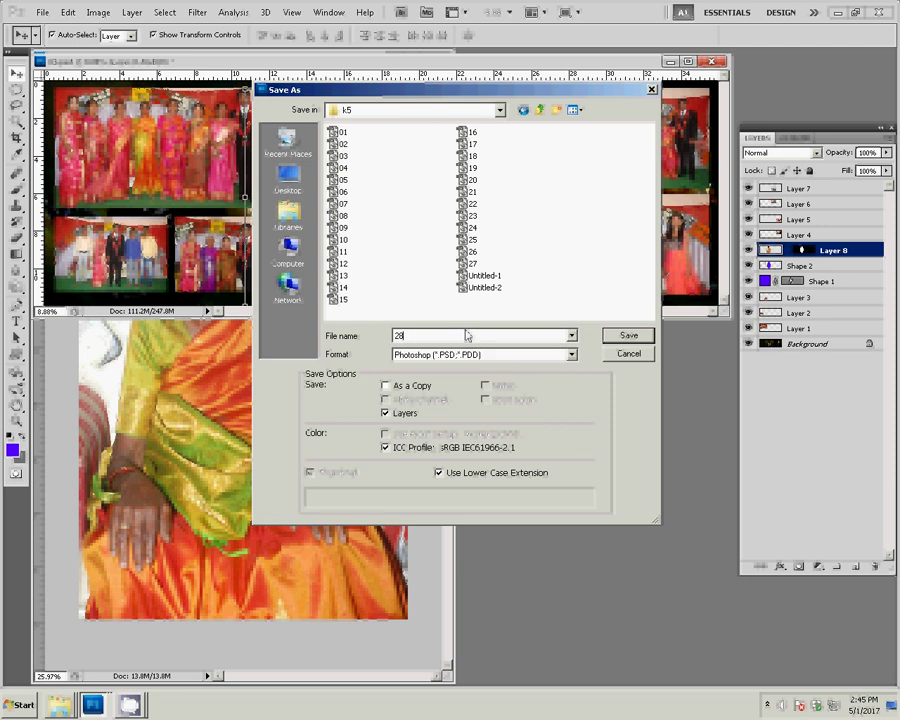
click(627, 336)
click(600, 225)
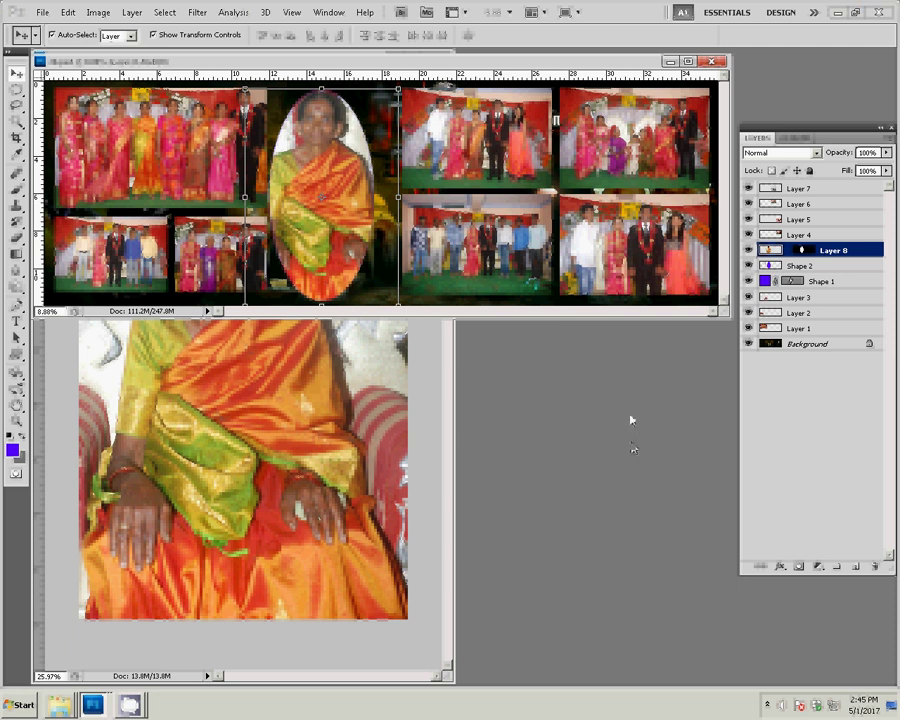
Dismiss the Open dialog and close the DSC_0373.JPG portrait photo window
key(ctrl+o)
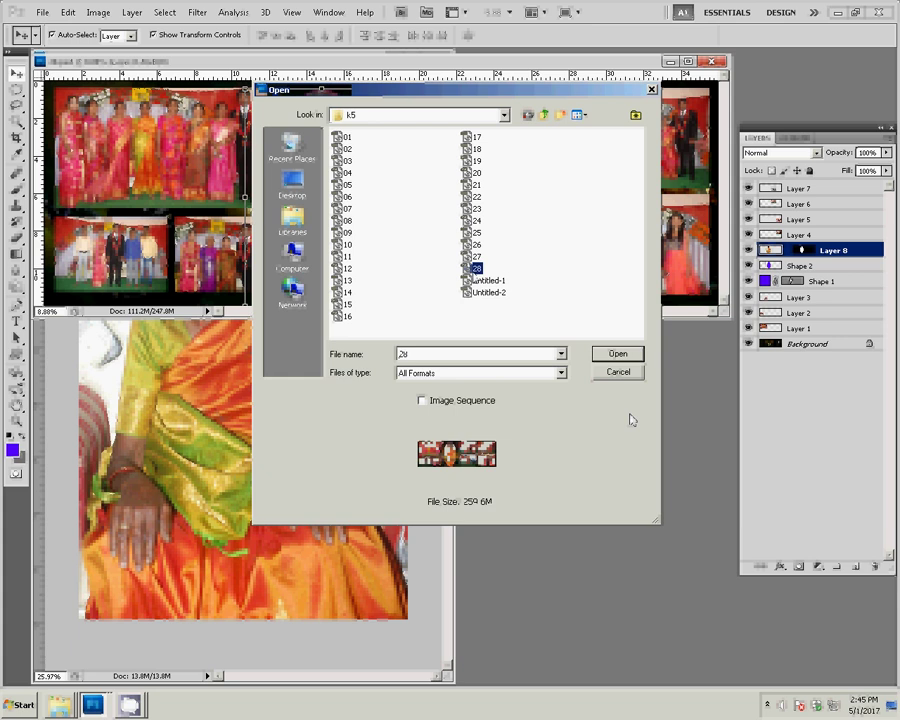
key(Return)
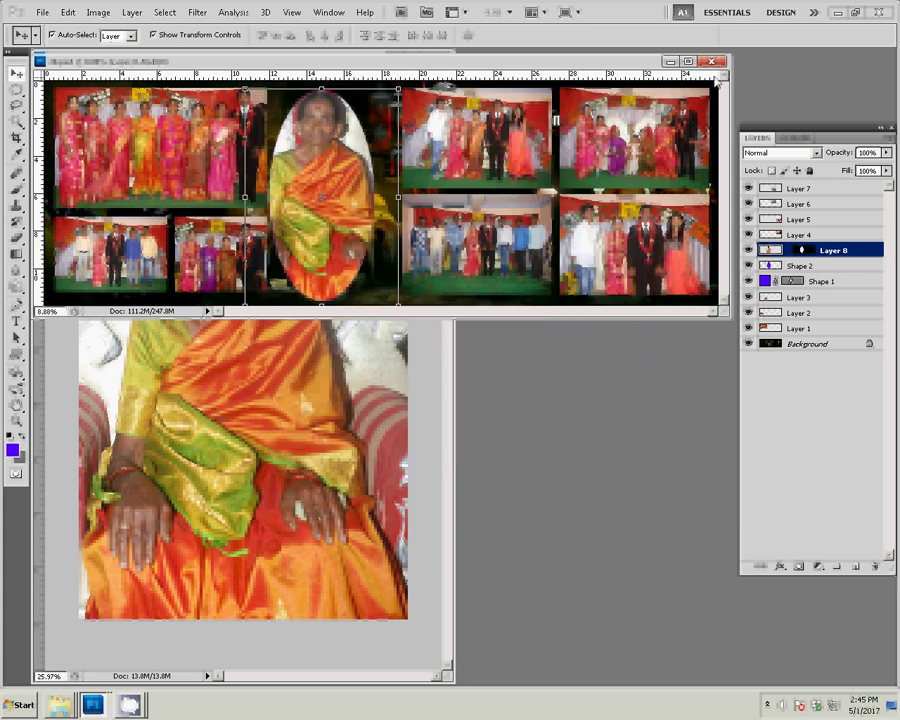
click(712, 61)
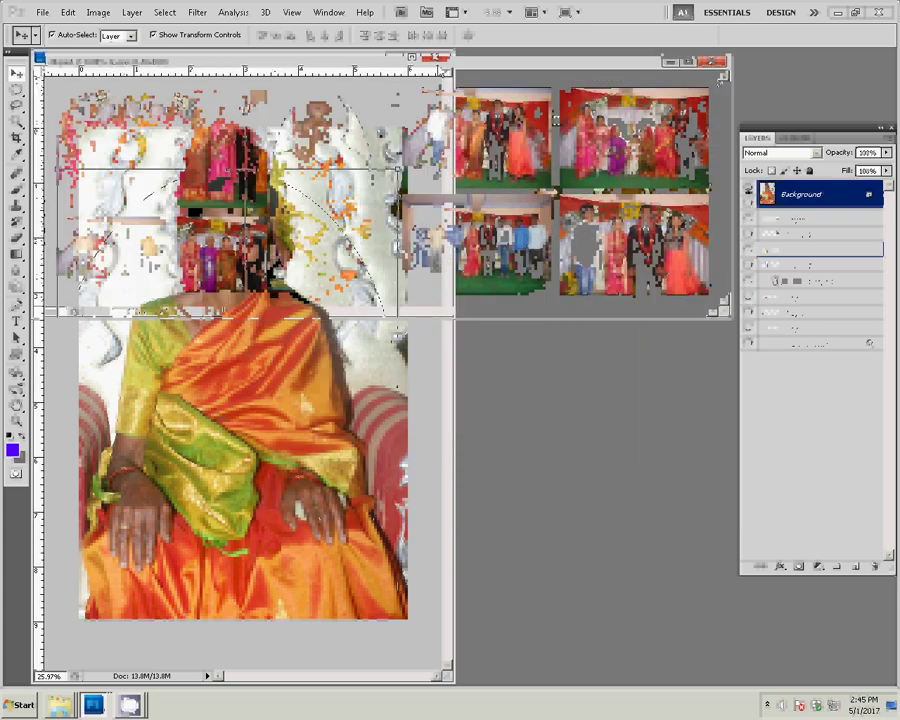